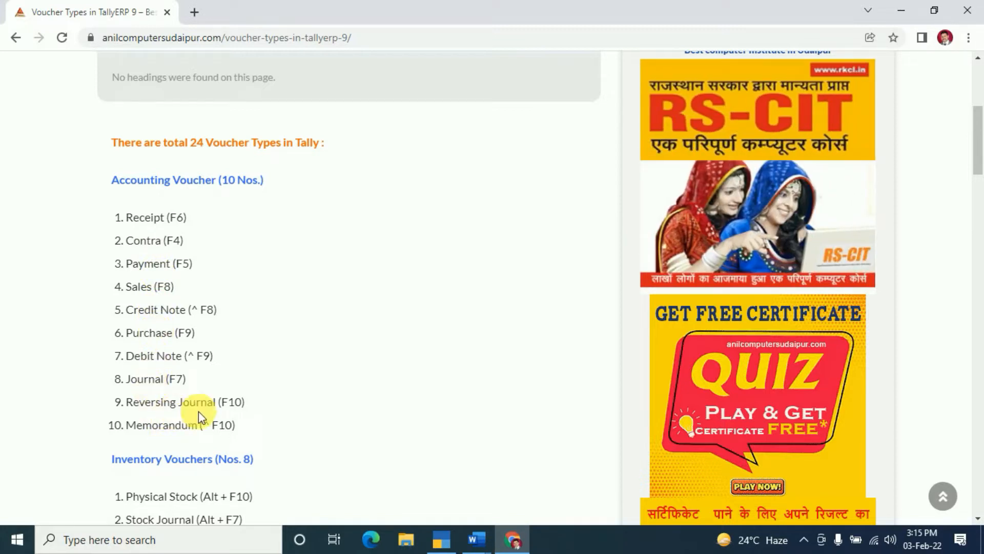
- Review the web page's list of Tally voucher types and shortcuts, covering accounting, inventory, order and payroll vouchers
scroll(215, 430, "down", 5)
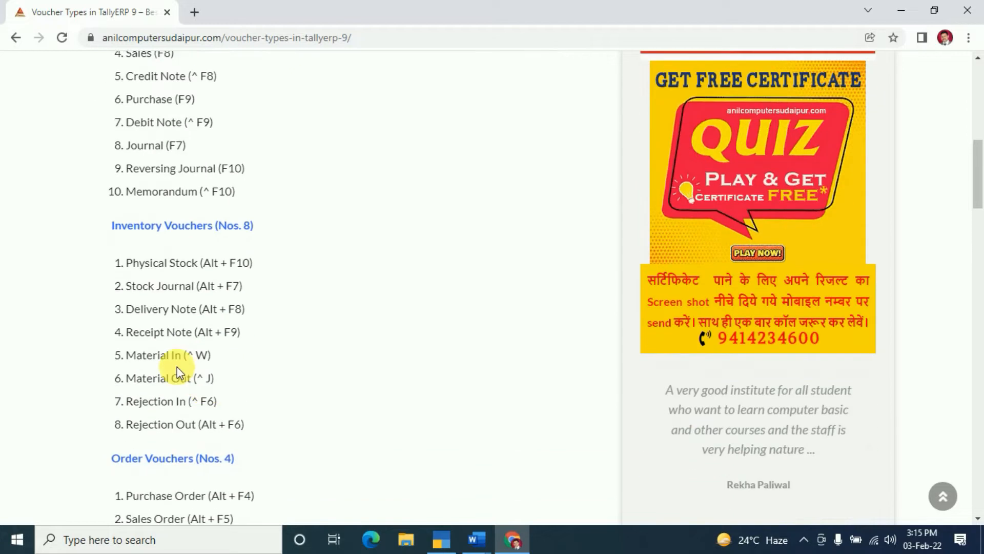
scroll(157, 405, "down", 2)
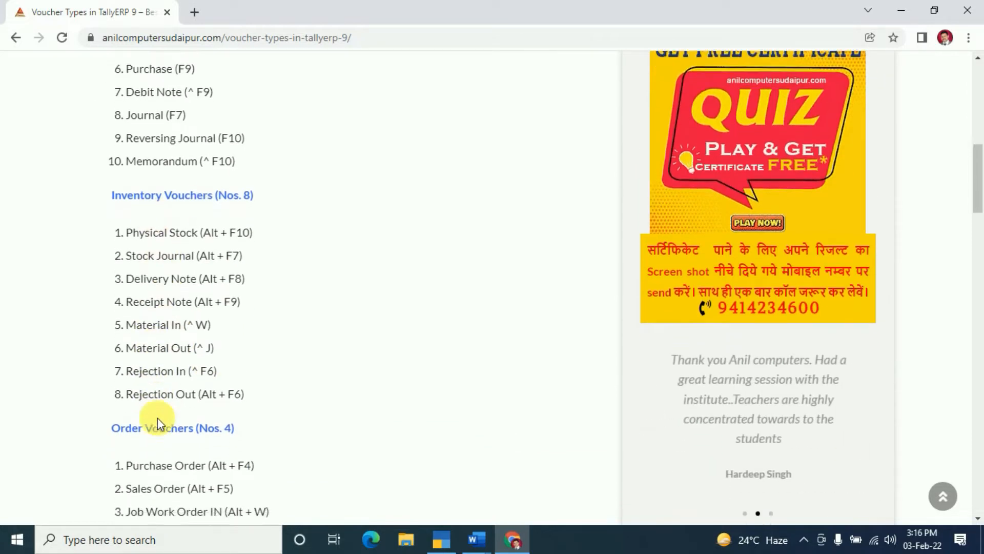
scroll(221, 392, "down", 3)
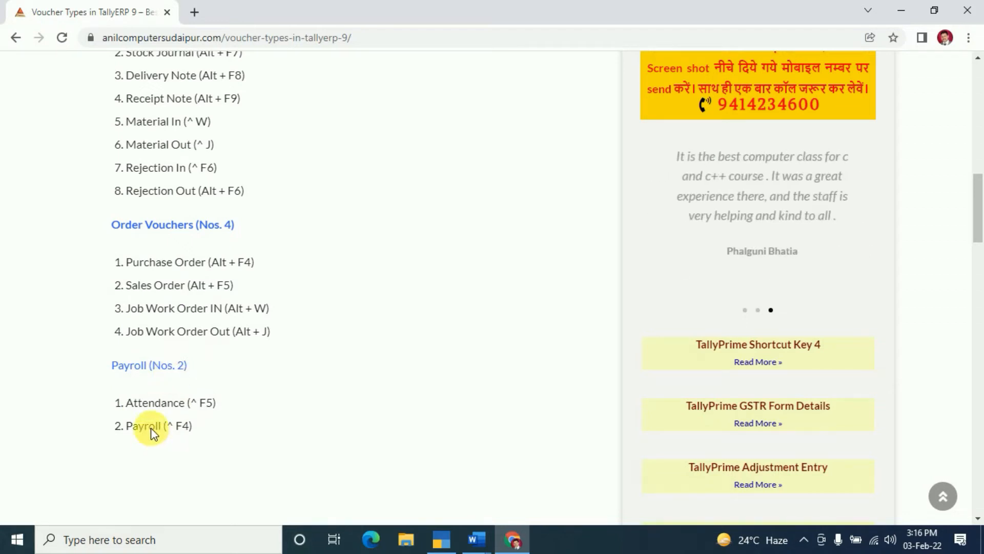
scroll(151, 361, "up", 1)
scroll(150, 361, "up", 8)
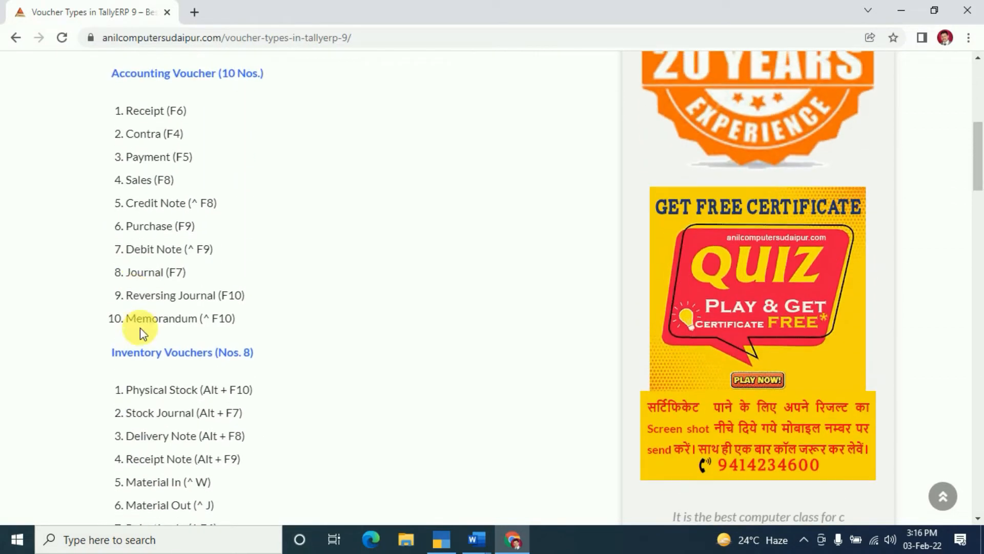
scroll(142, 335, "up", 3)
scroll(176, 324, "down", 1)
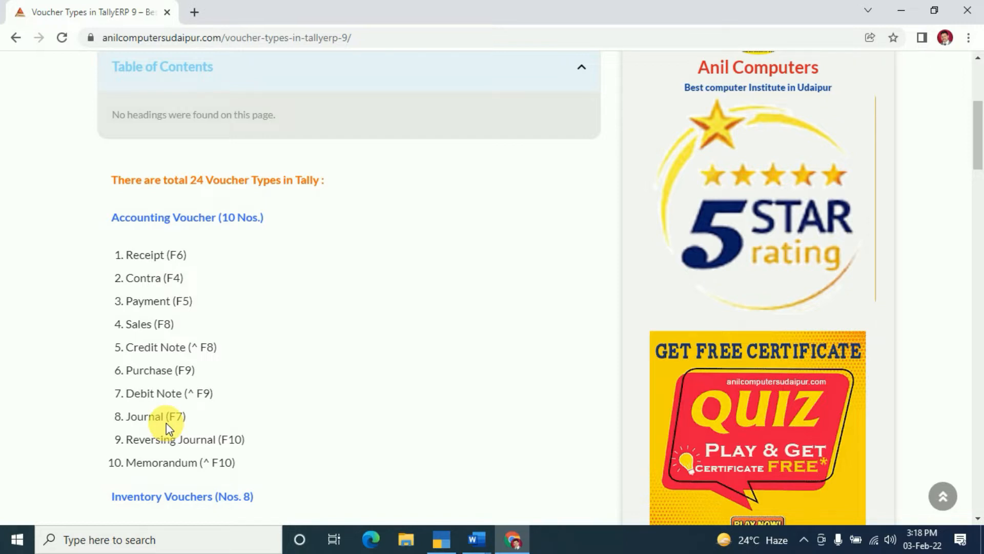
- Switch to TallyPrime and debit Computer A/c with 20,000 in the payment voucher
left_click(442, 541)
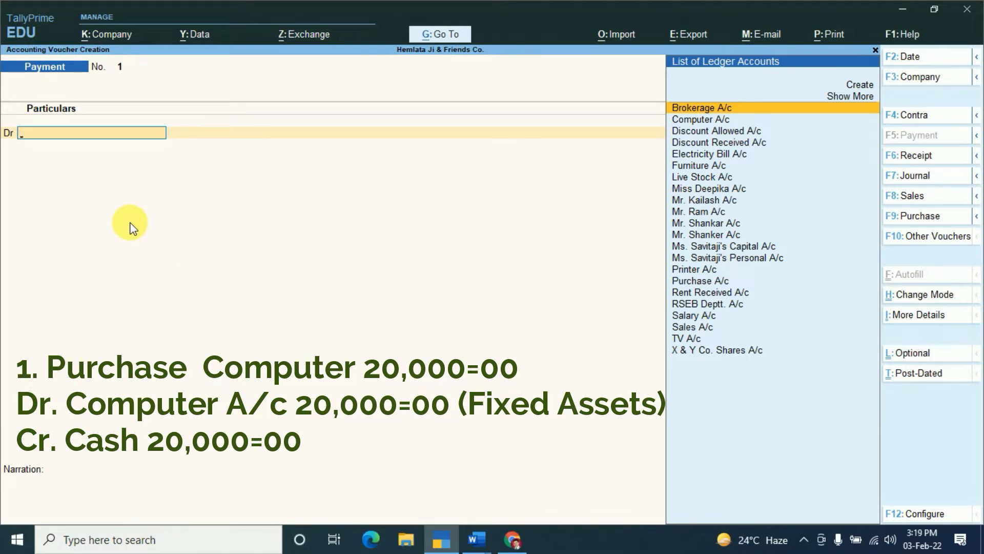
key("Down")
key("Return")
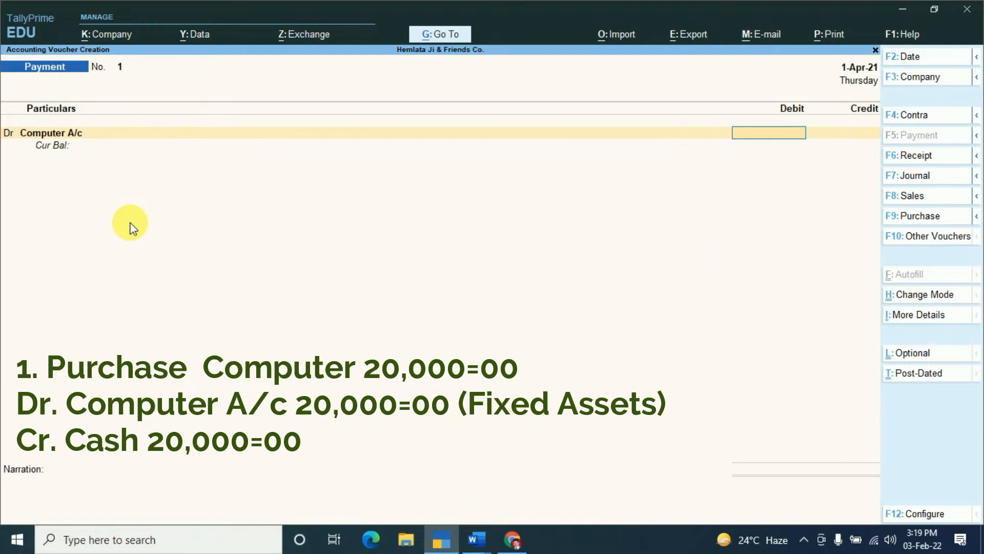
type("20000")
key("Return")
key("Return")
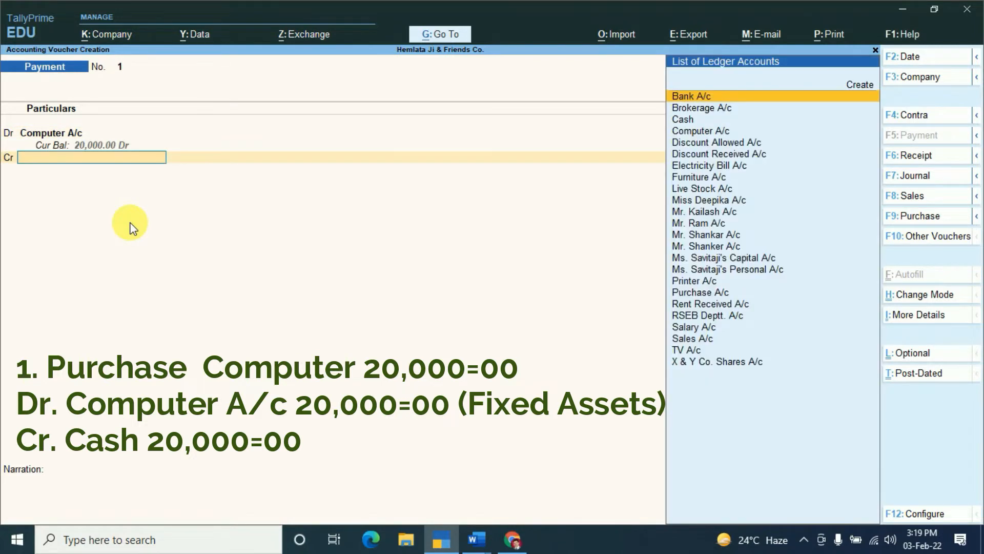
- Credit Cash with 20,000 for the computer purchase and save the payment voucher without a narration
key("Down")
key("Down")
key("Return")
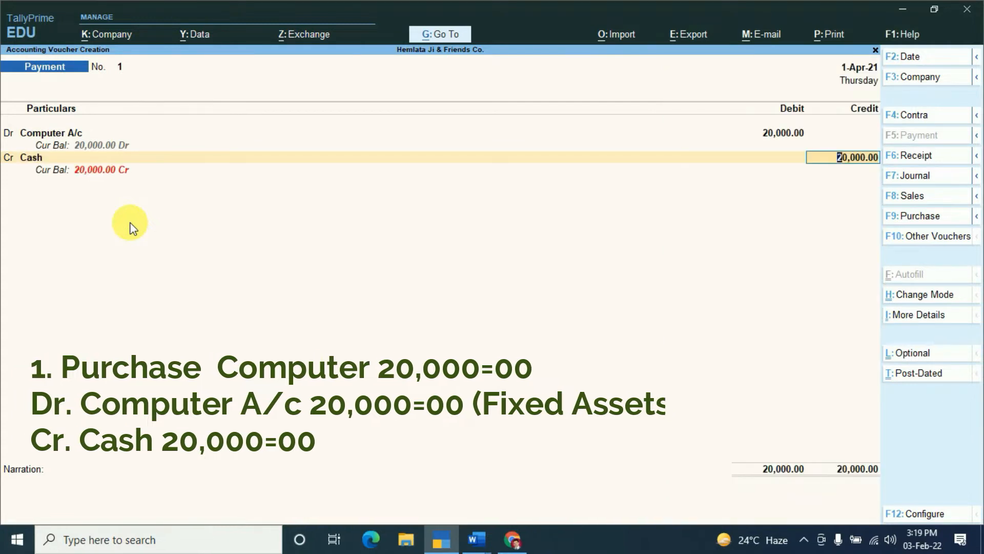
key("Return")
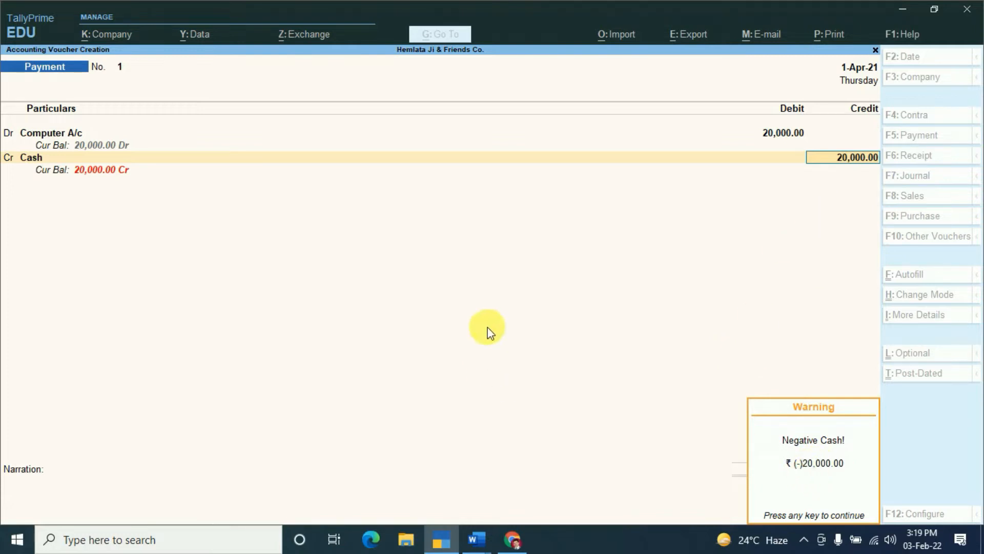
key("Return")
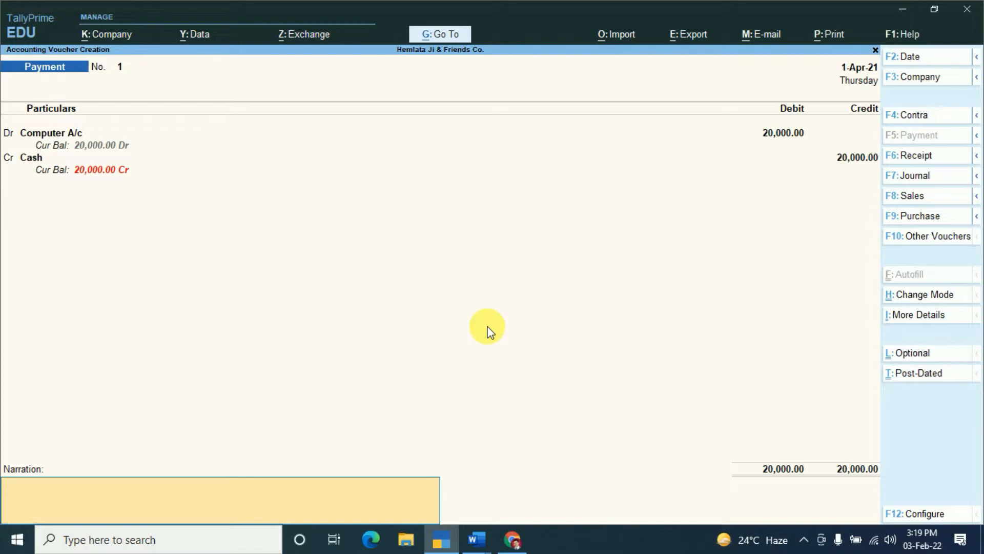
key("Return")
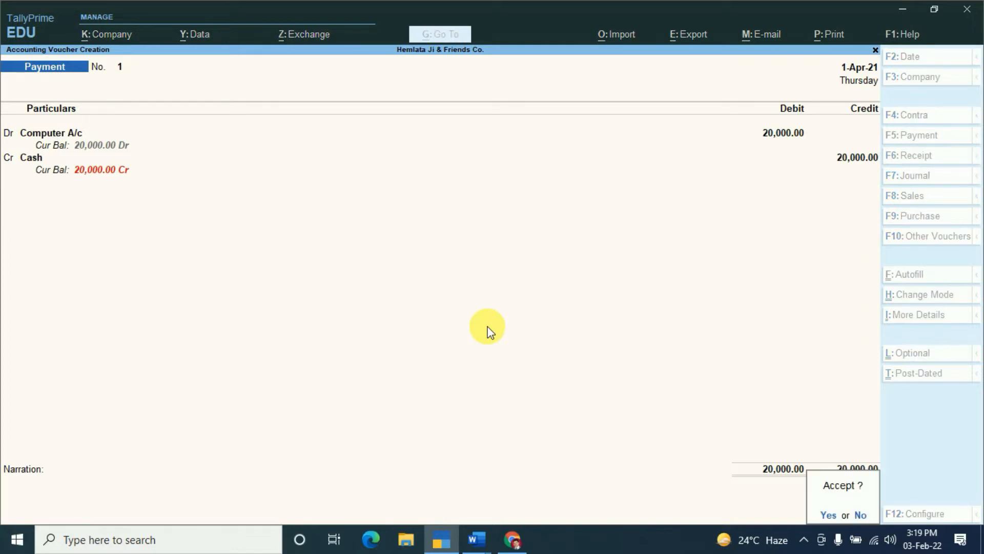
key("Return")
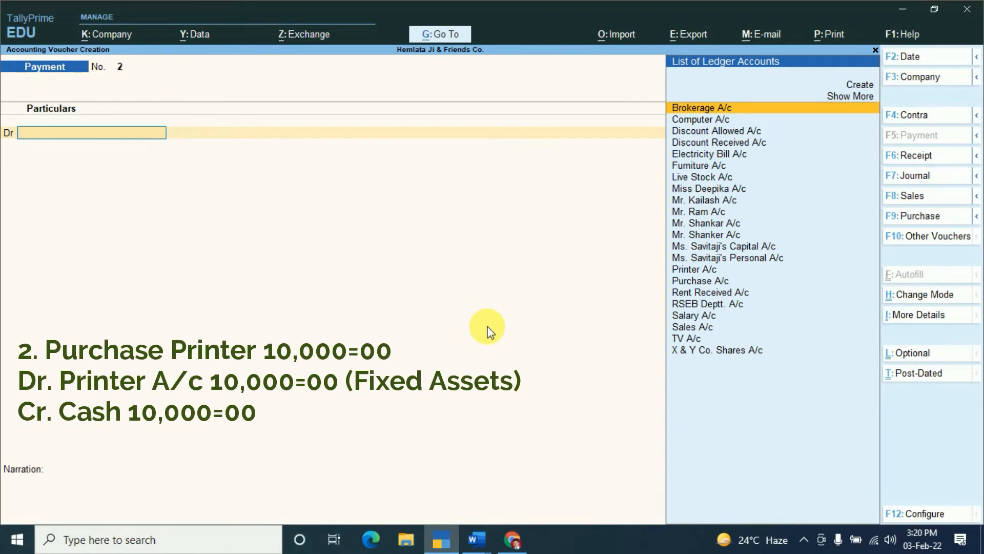
- Debit Printer A/c with 10,000 in the new payment voucher
type("Pr")
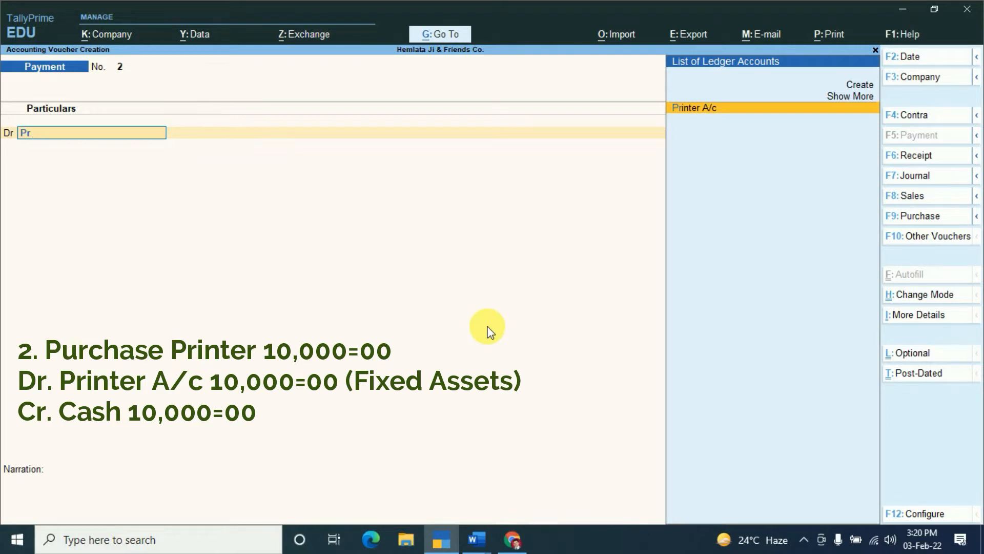
left_click(697, 119)
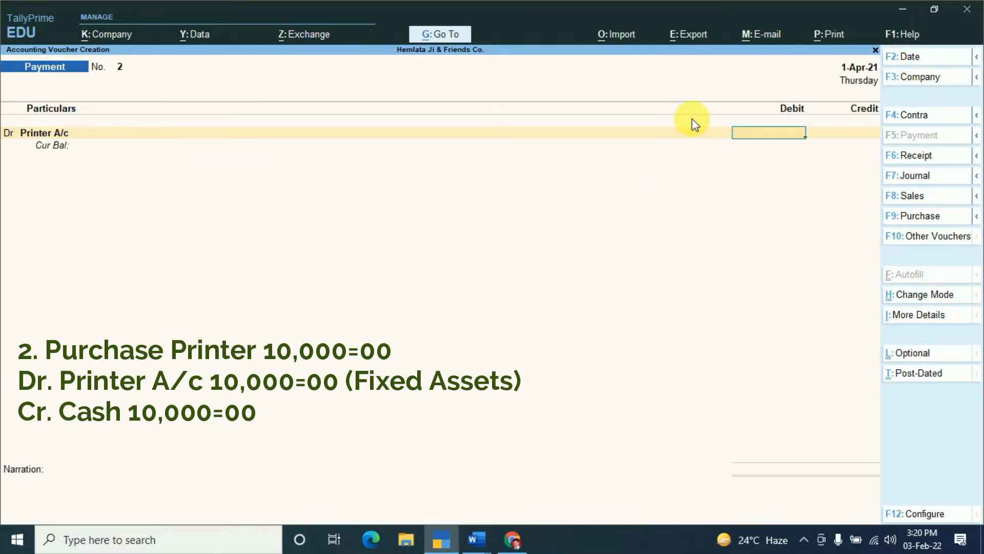
type("10000")
key("Return")
- Credit Cash with 10,000 for the printer purchase and save the payment voucher without a narration
type("C")
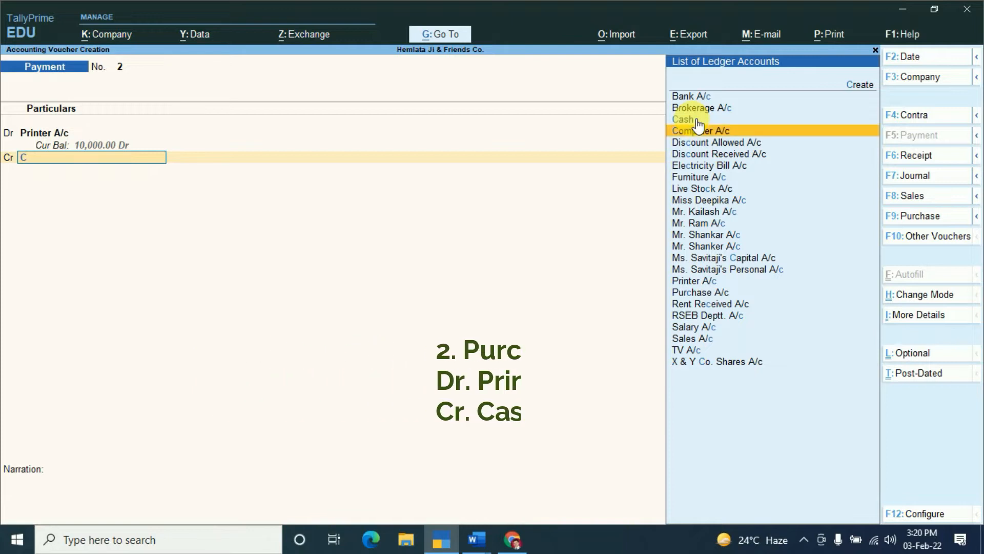
left_click(696, 121)
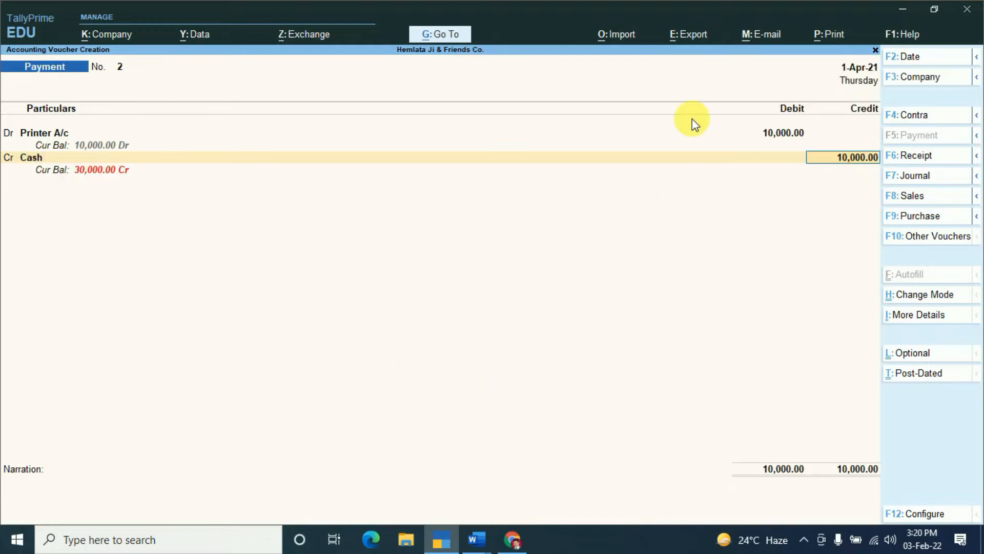
key("Return")
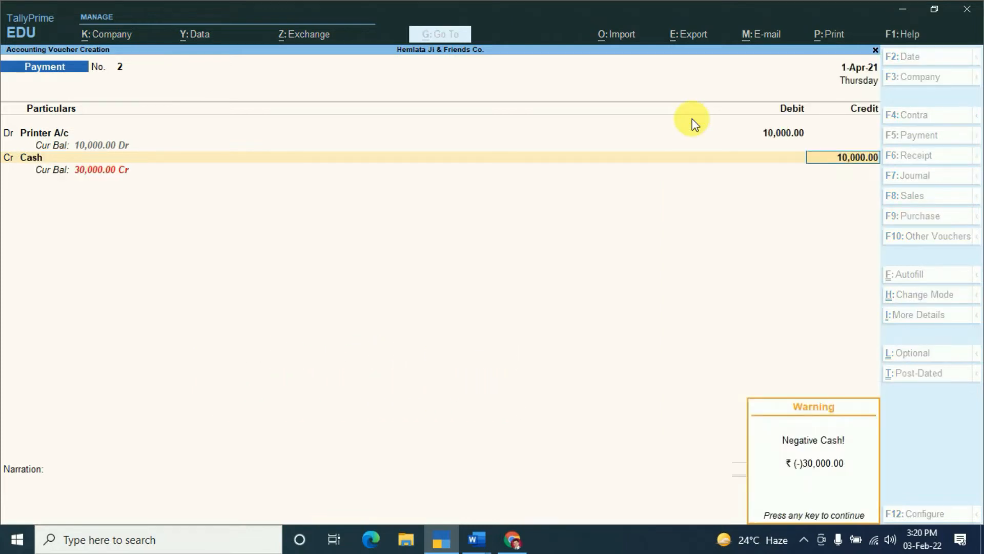
key("Return")
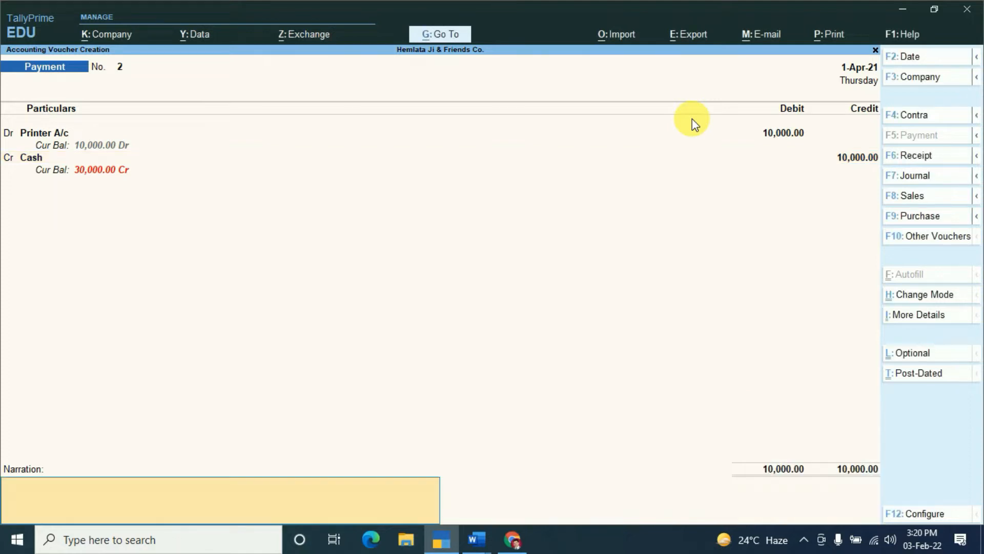
key("Return")
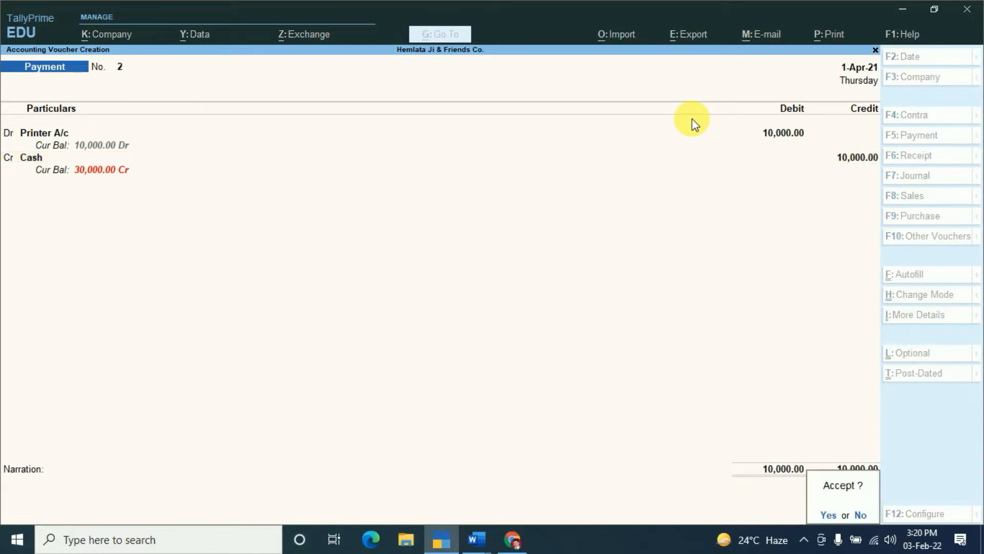
key("Return")
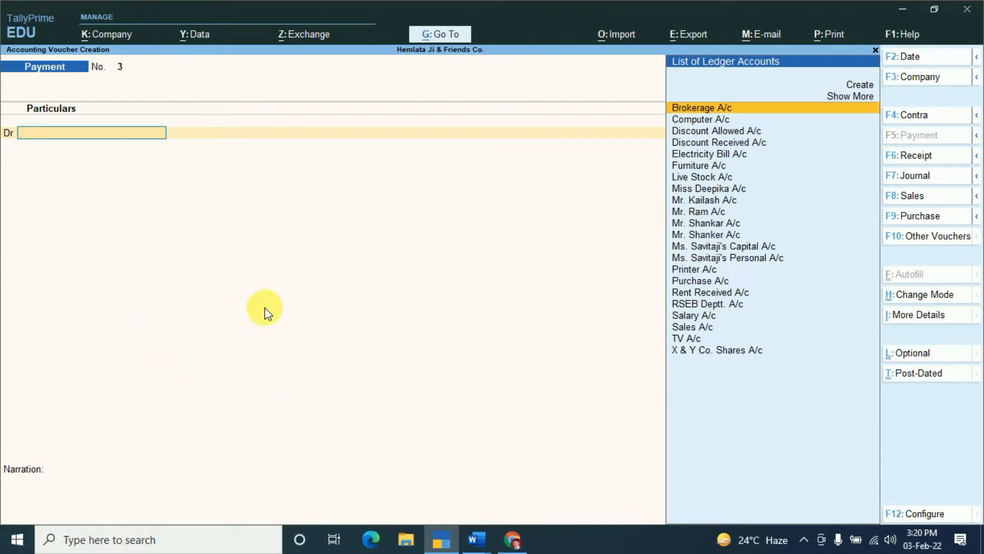
- Start a receipt voucher and credit the owner's capital account with 4,00,000
key("F6")
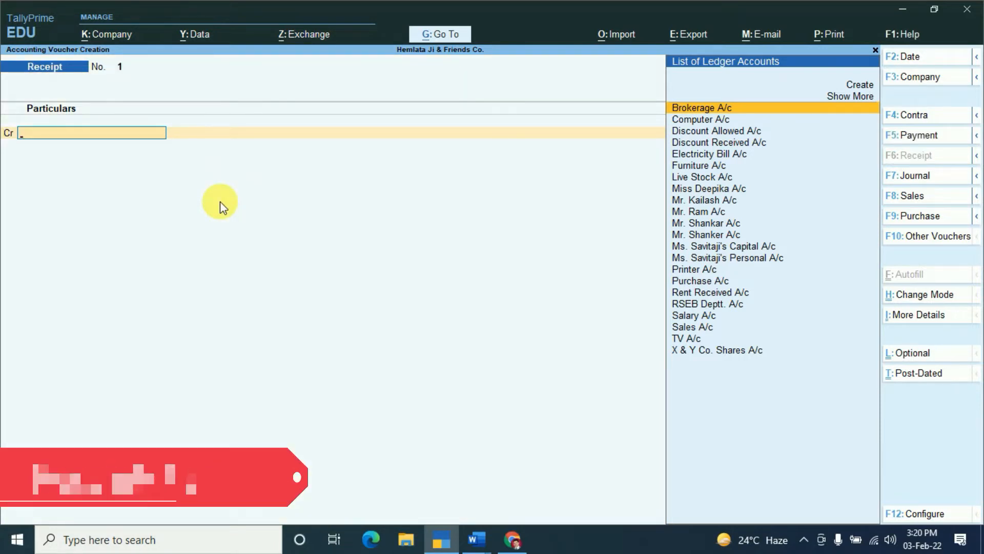
type("C")
type("a")
key("Return")
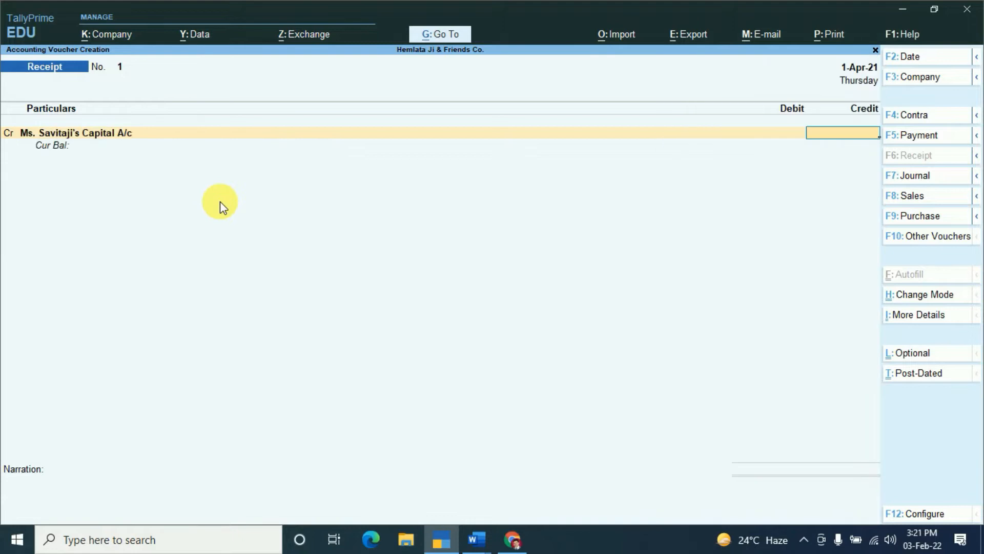
type("400000")
key("Return")
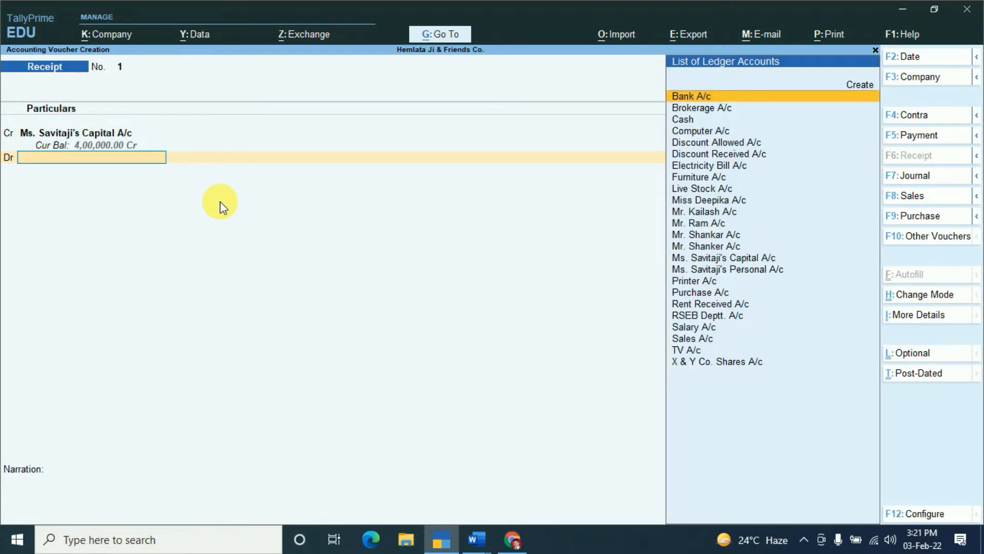
- Debit Cash with 4,00,000 against the capital account and save the receipt voucher without a narration
key("Down")
key("Down")
key("Return")
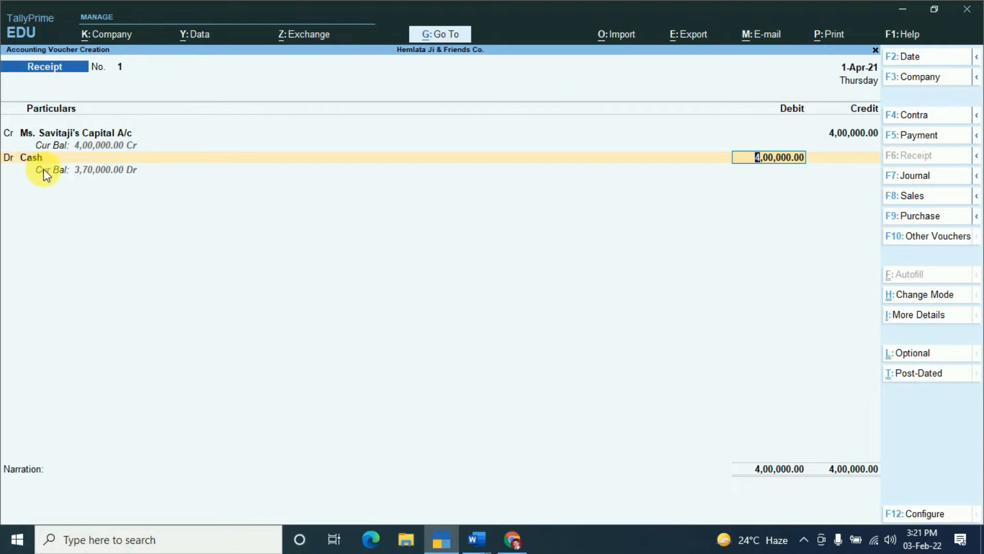
key("Return")
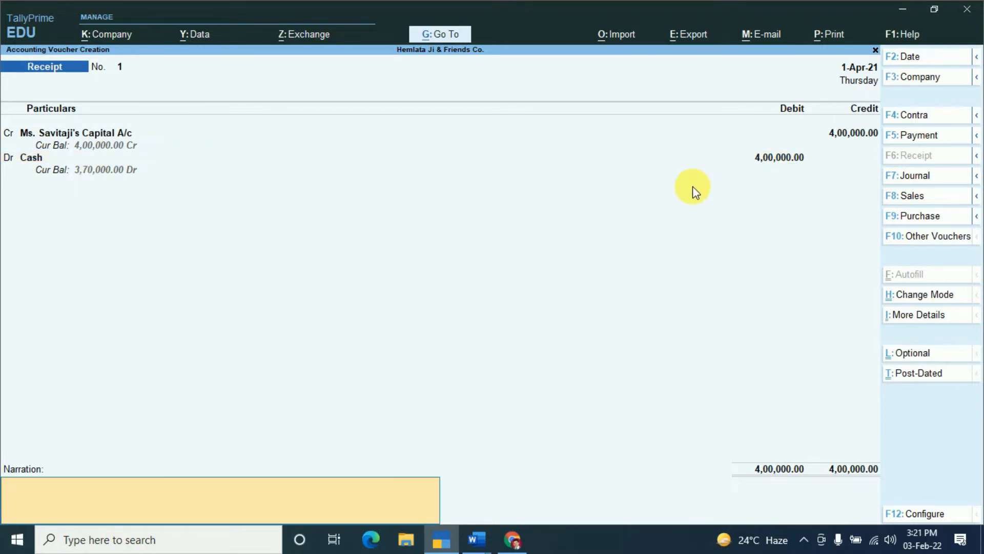
key("Return")
key("Return")
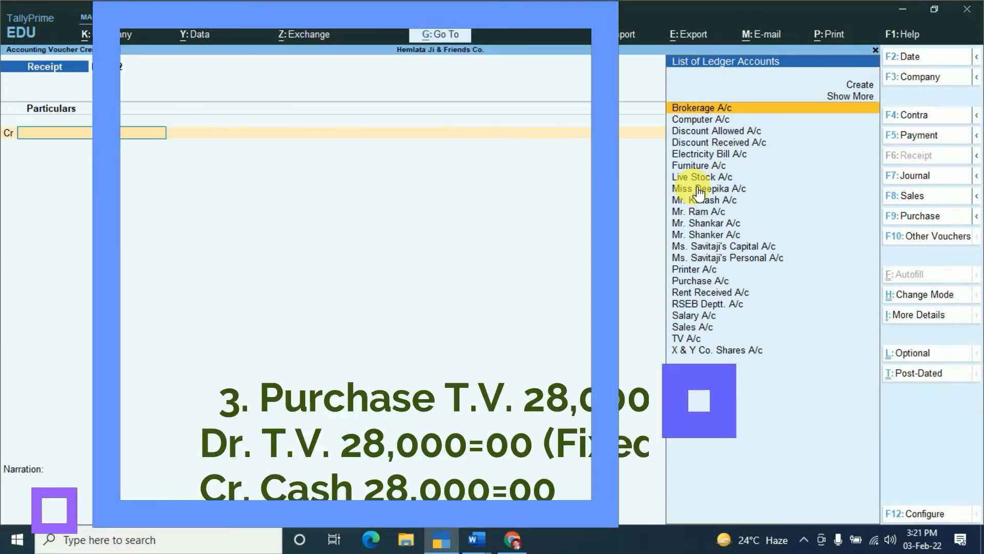
- Start a payment voucher and debit TV A/c with 28,000
key("F5")
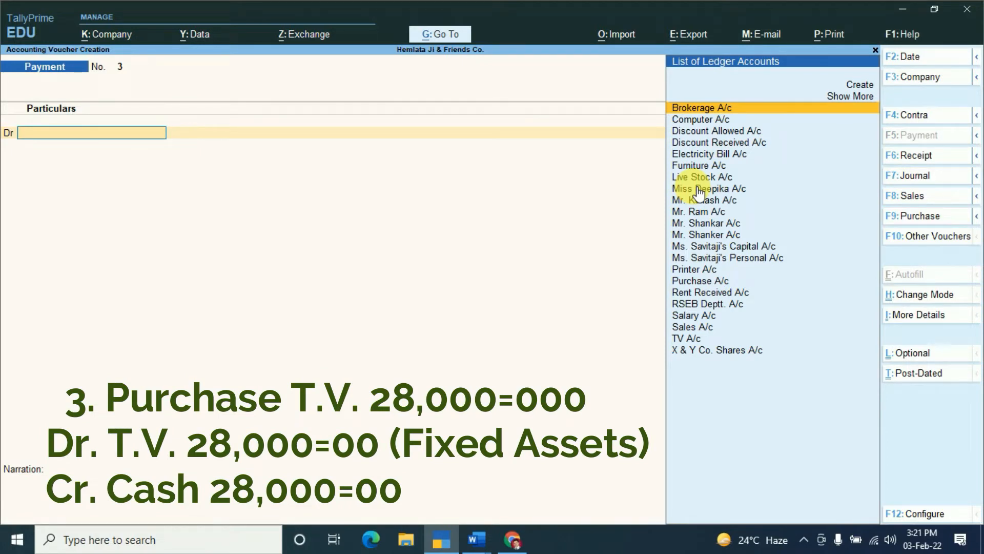
type("T")
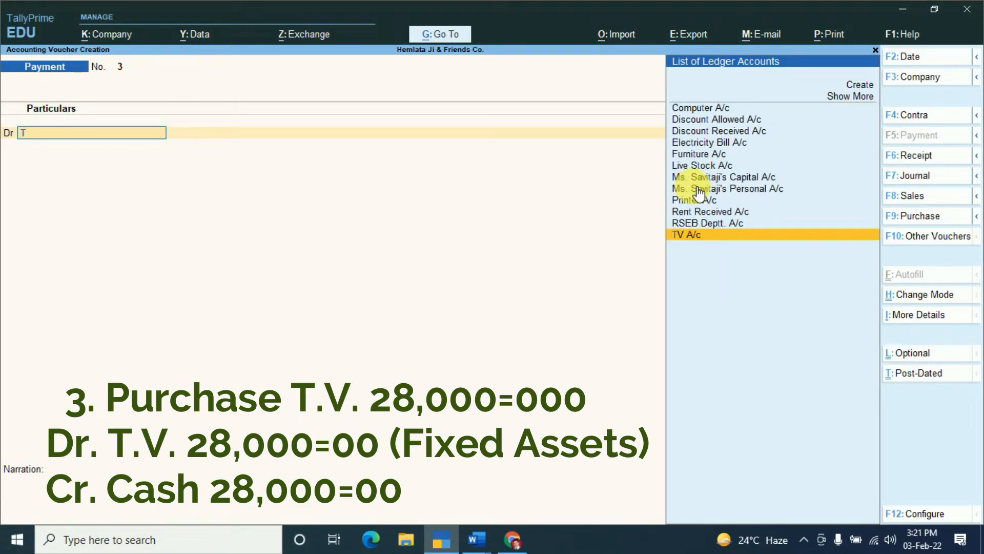
key("Return")
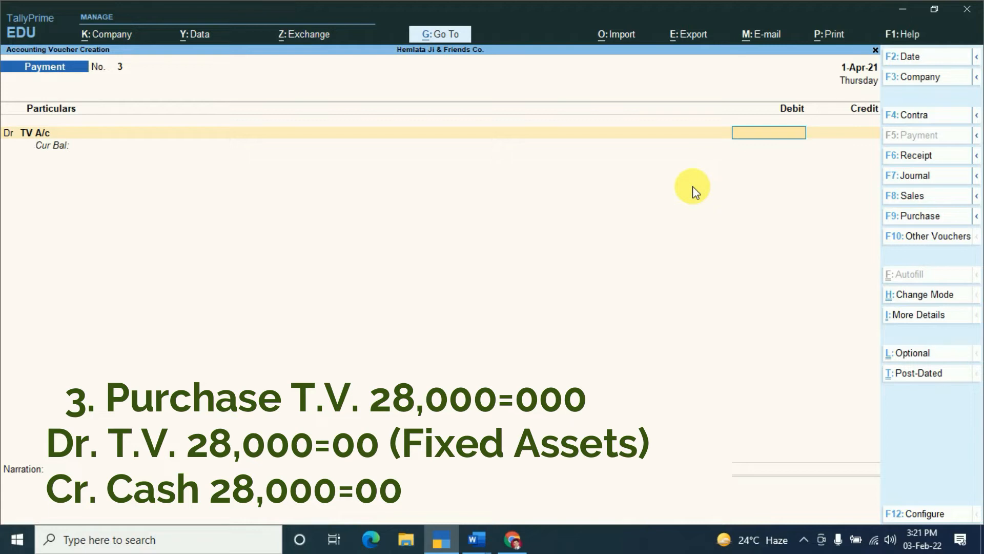
type("28000")
key("Return")
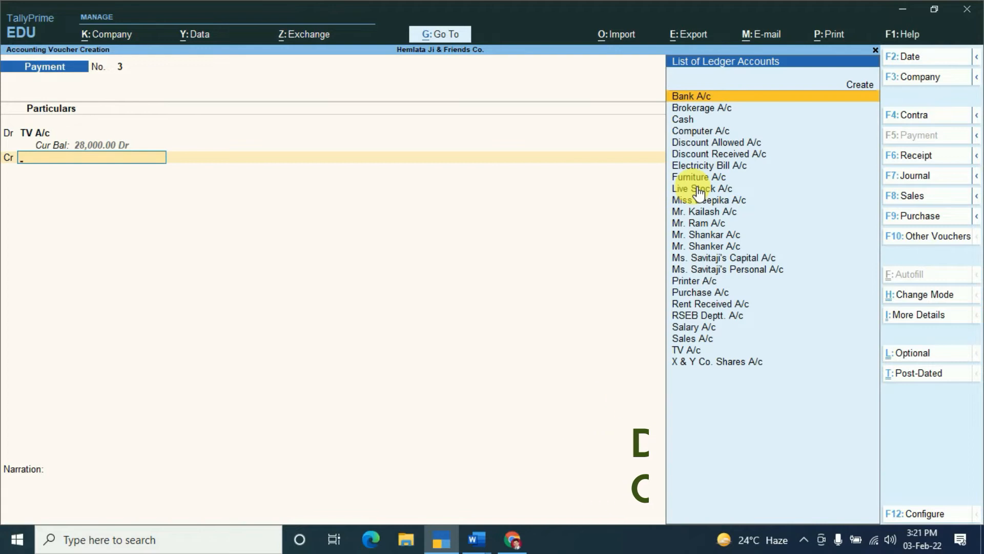
- Credit Cash with 28,000 for the TV purchase and save the payment voucher without a narration
key("Down")
key("Down")
key("Down")
key("Up")
key("Return")
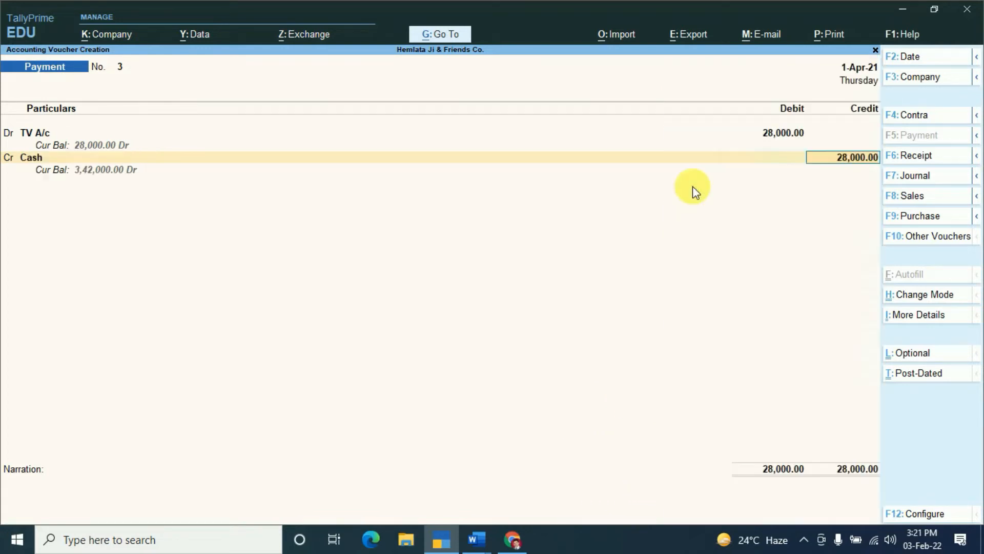
key("Return")
key("Return")
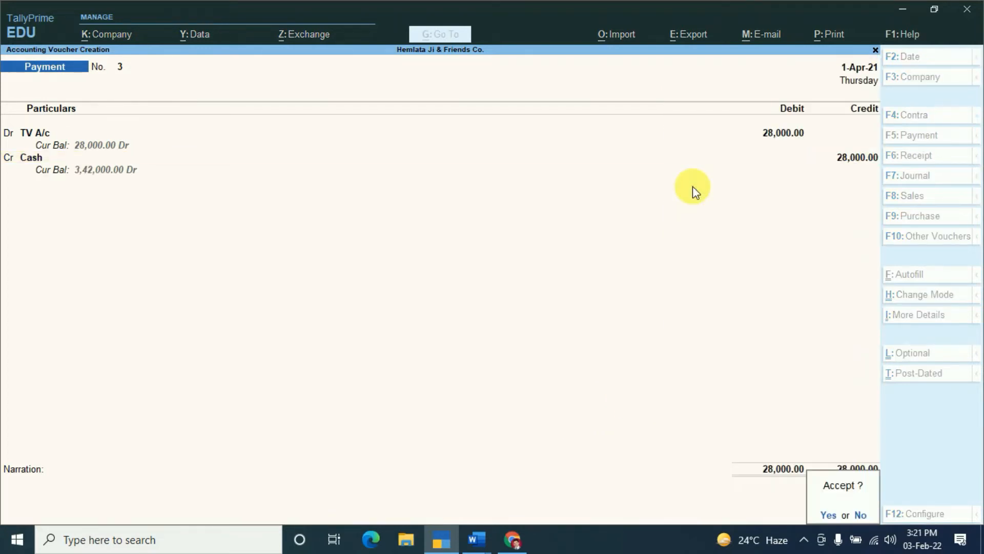
key("Return")
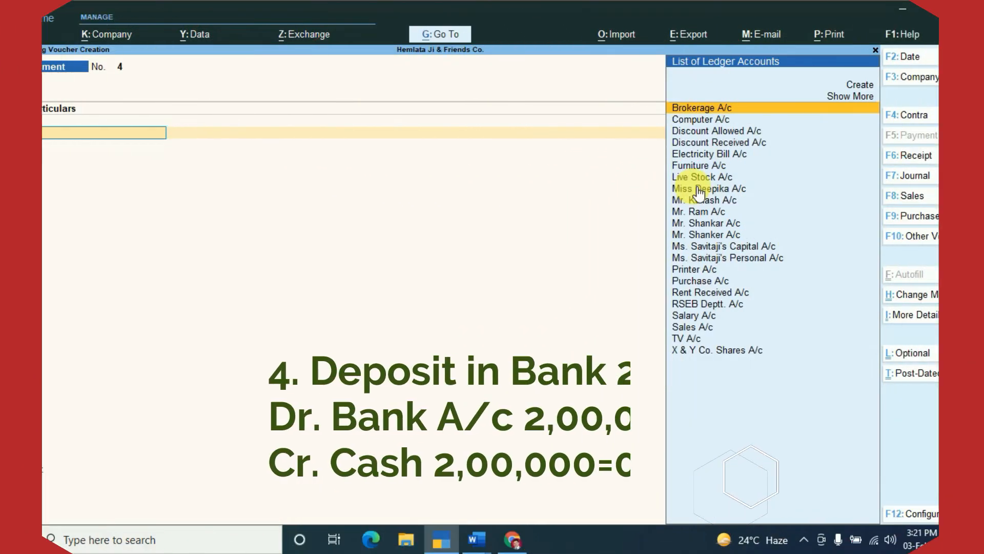
- Start a contra voucher and credit Cash with 2,00,000 for the bank deposit
key("F4")
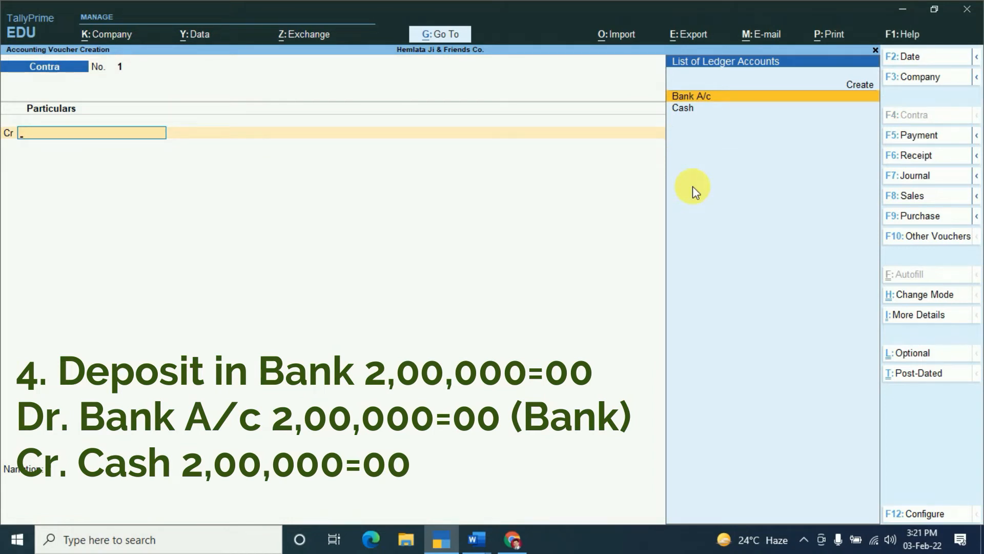
key("Down")
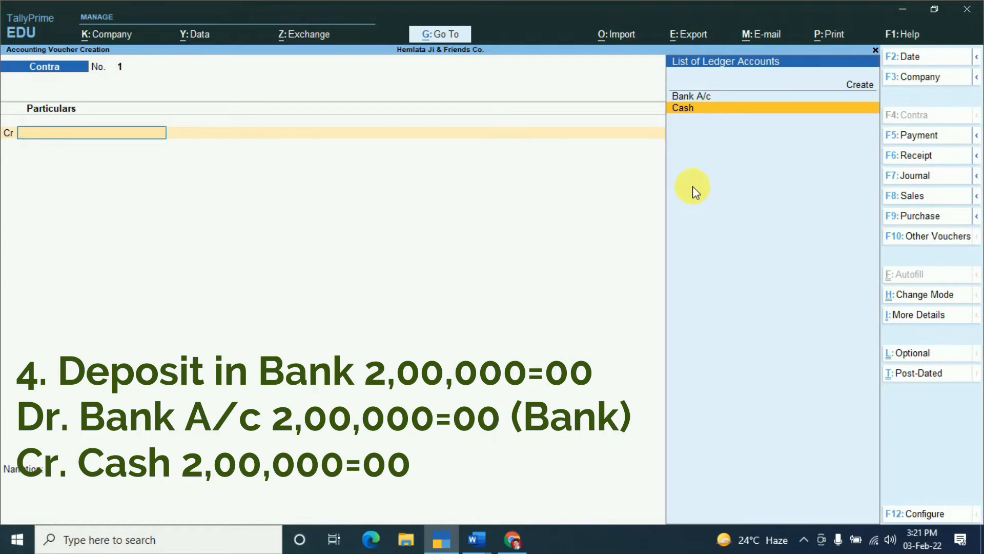
key("Return")
type("2,")
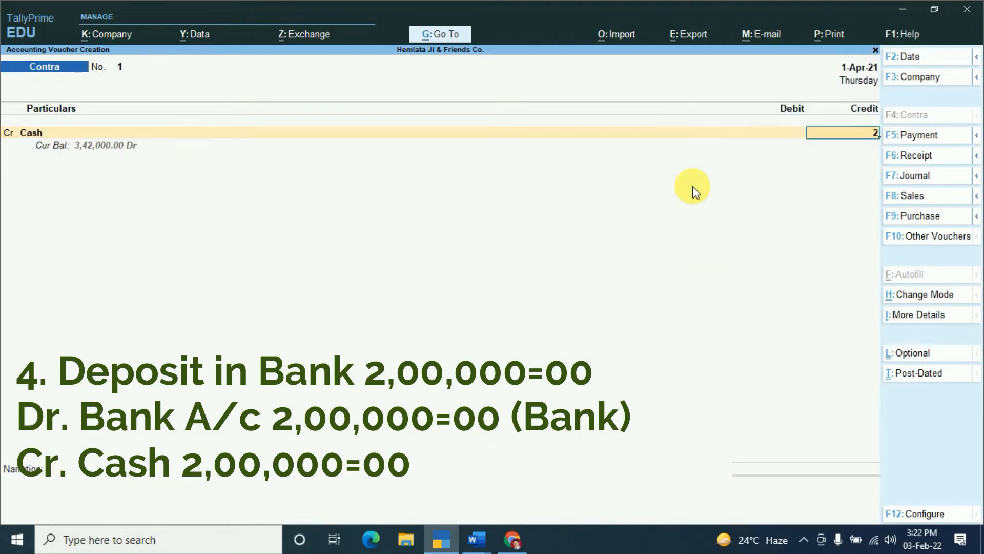
type("00,000")
key("Return")
key("Return")
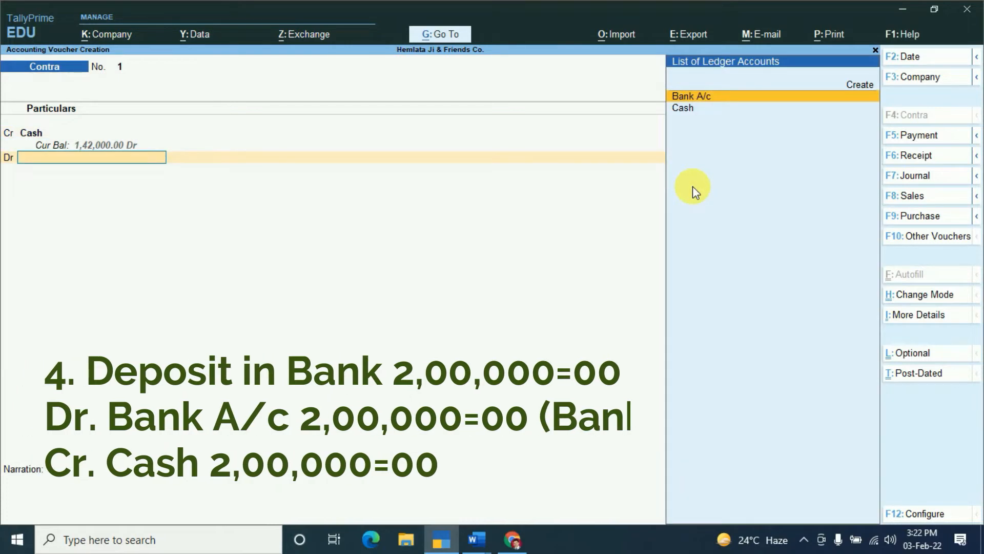
- Debit Bank A/c with 2,00,000 as a cash deposit of 100 notes of 2000 and save the contra voucher without a narration
key("Return")
key("Return")
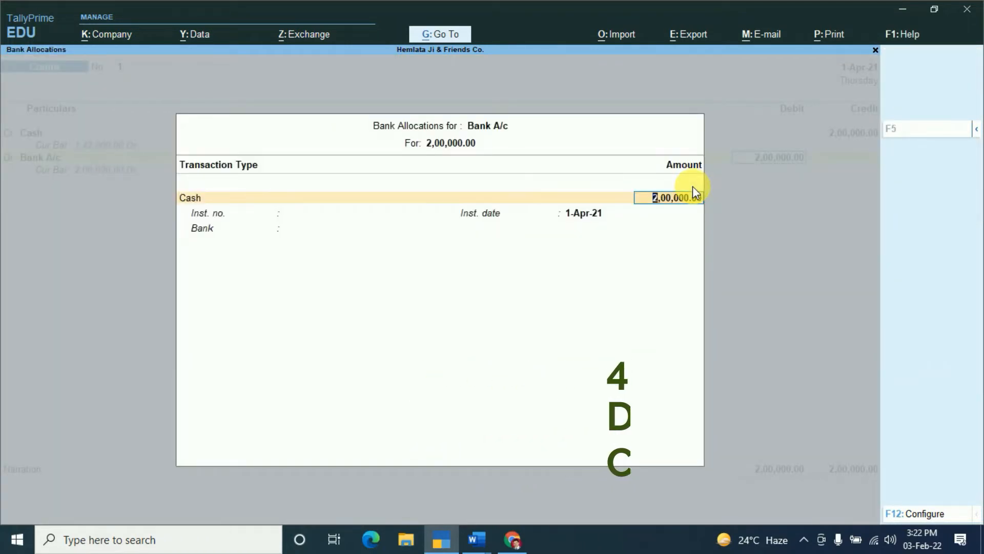
key("Return")
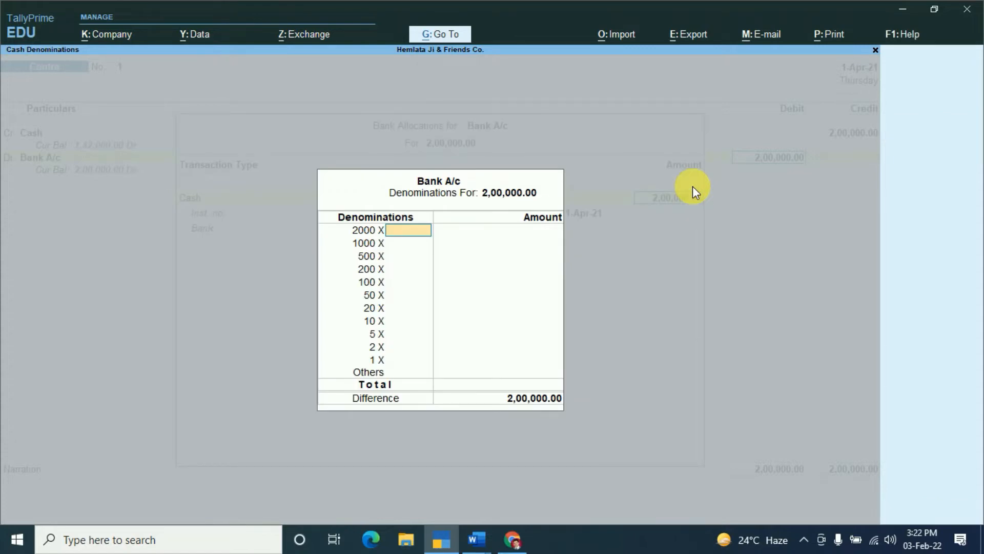
type("100")
key("Return")
key("Return")
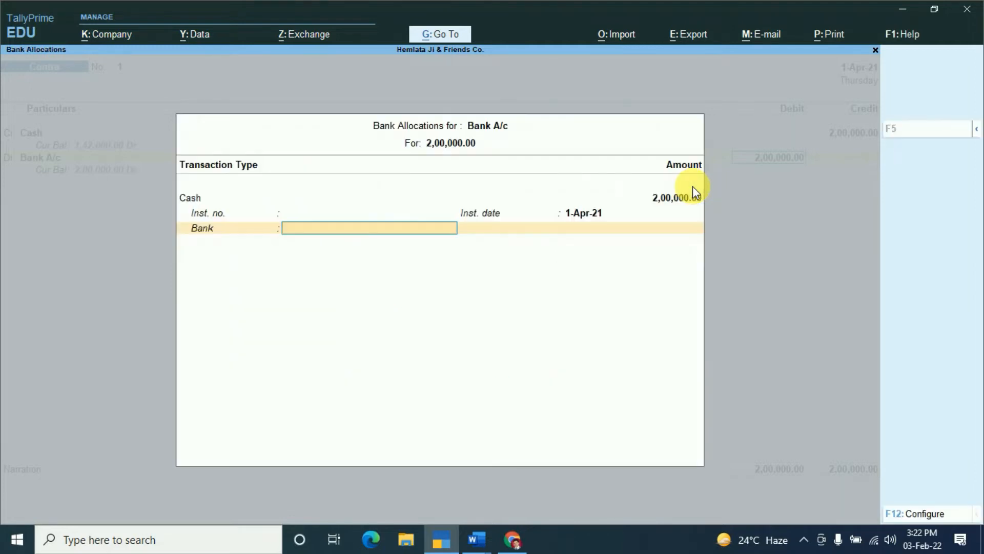
key("Return")
key("Return")
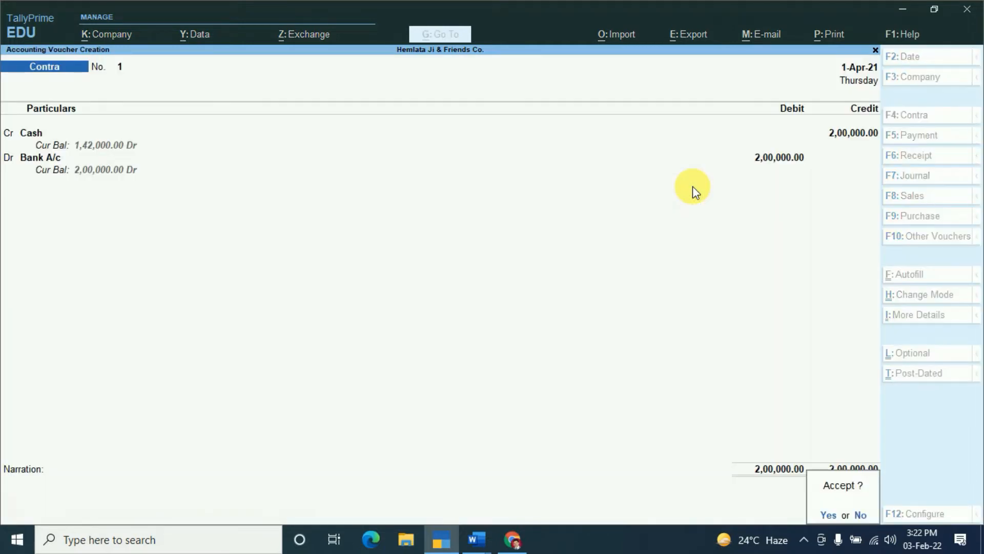
key("Return")
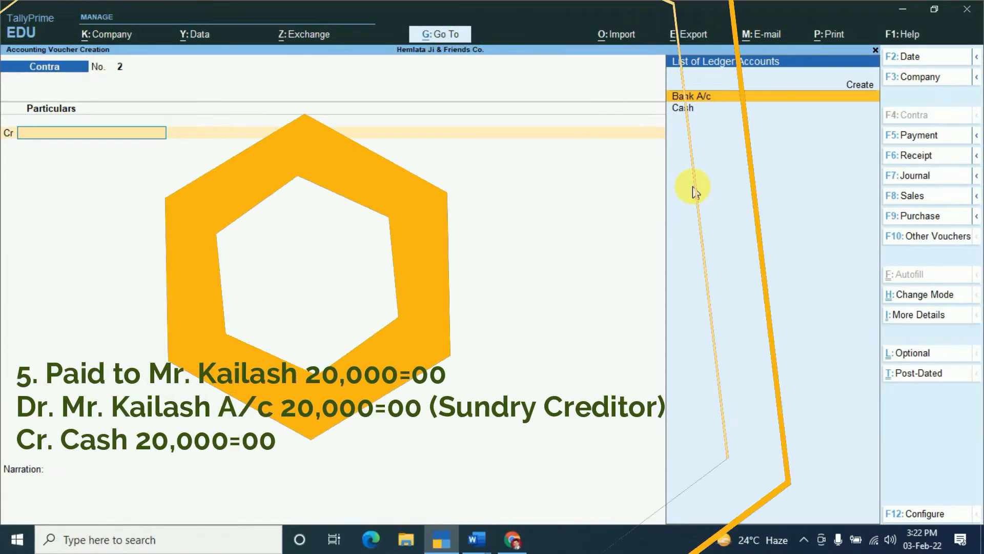
- Start a payment voucher and debit the sundry creditor's account with 20,000
key("F5")
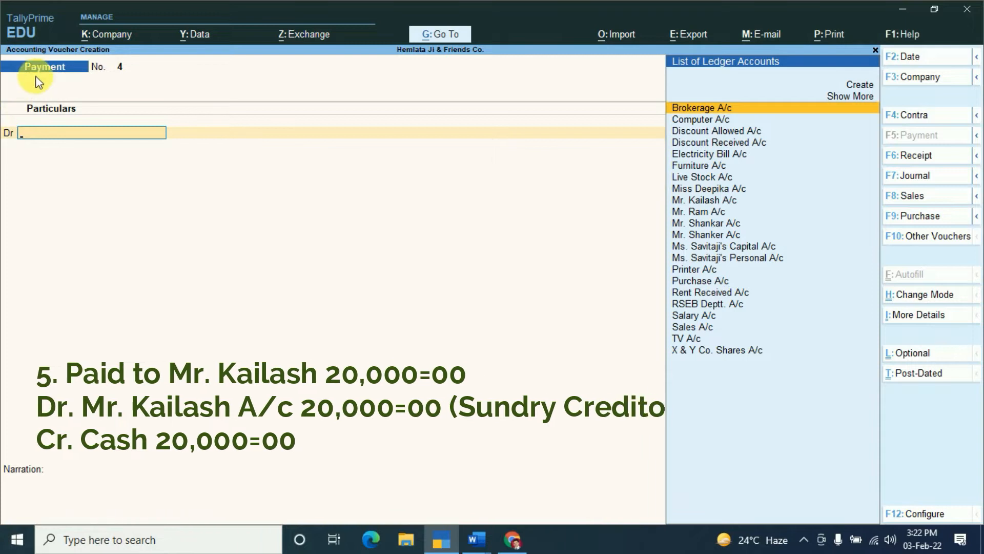
type("K")
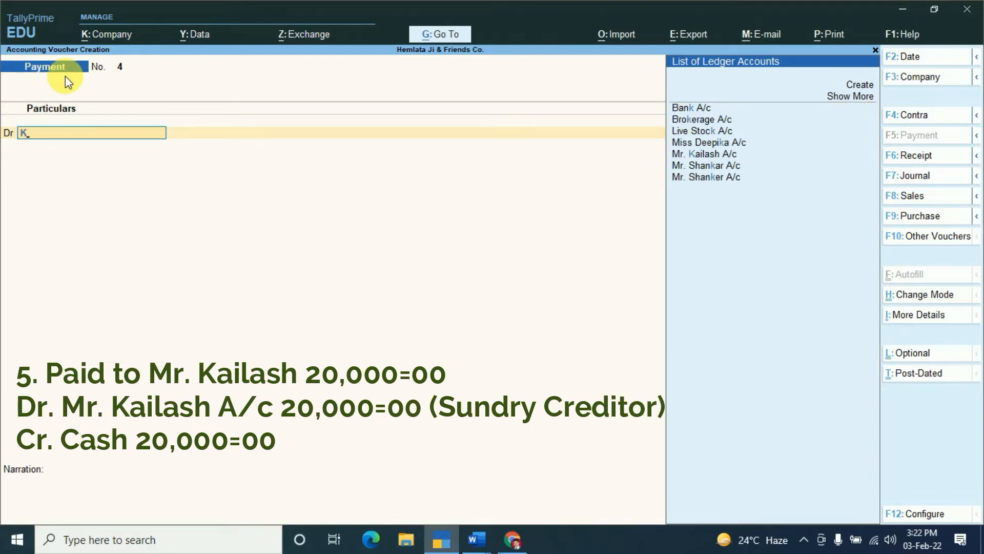
key("Down")
key("Down")
key("Down")
key("Down")
key("Return")
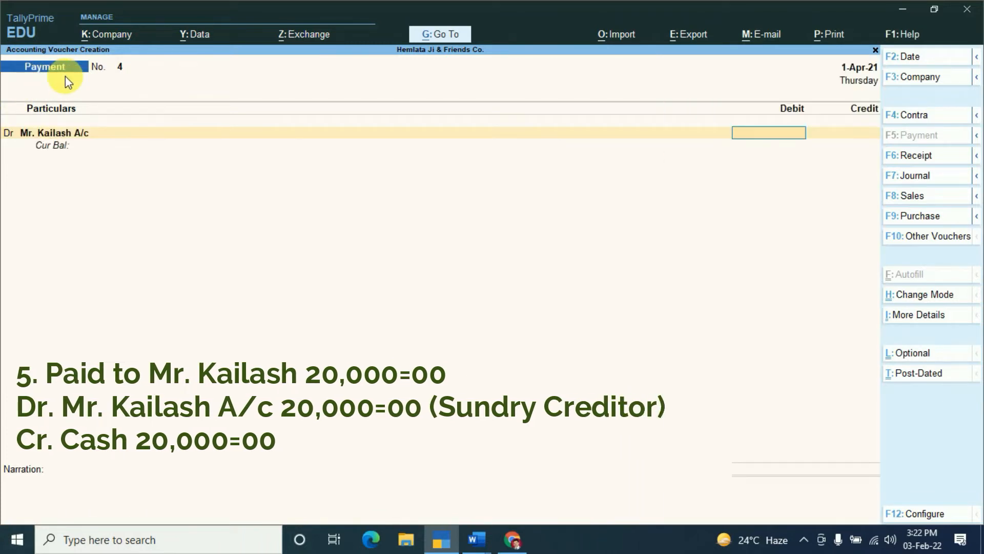
type("20000")
key("Return")
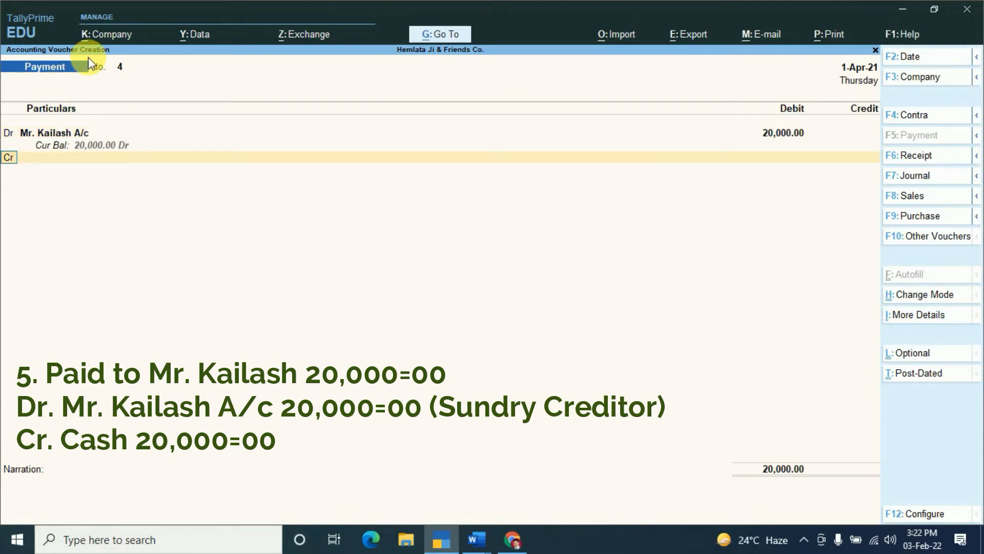
- Credit Cash with 20,000 for the creditor payment and save the payment voucher without a narration
type("C")
key("Down")
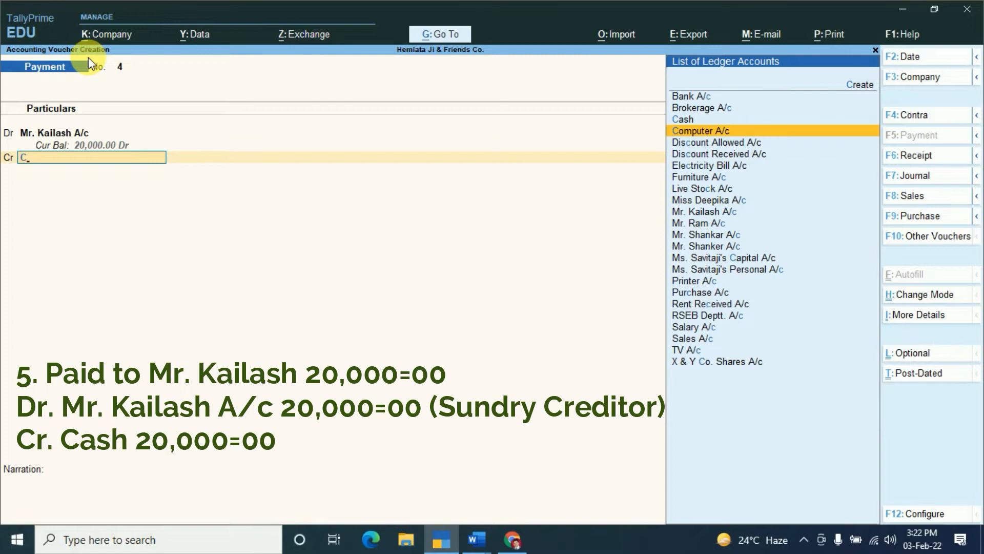
key("Up")
key("Return")
key("Return")
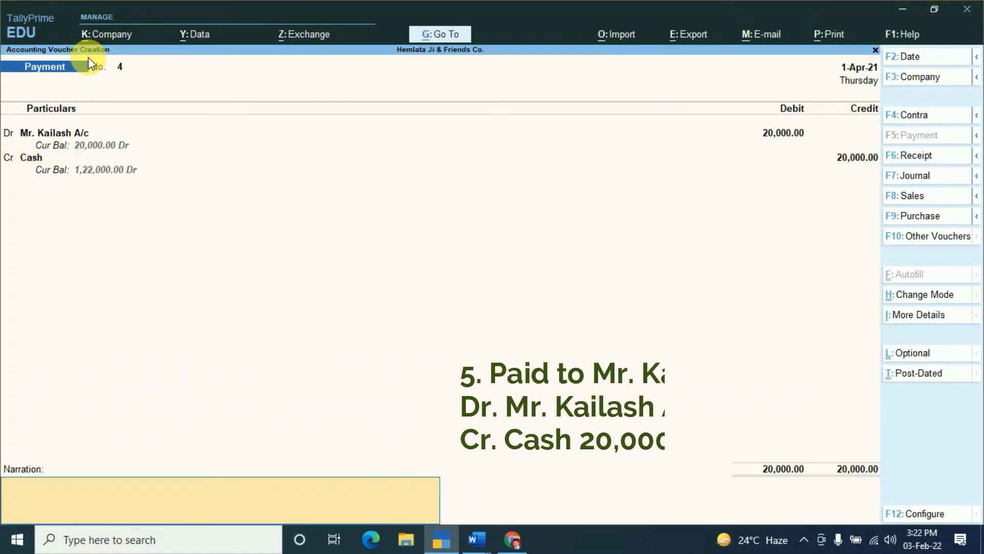
key("Return")
key("Return")
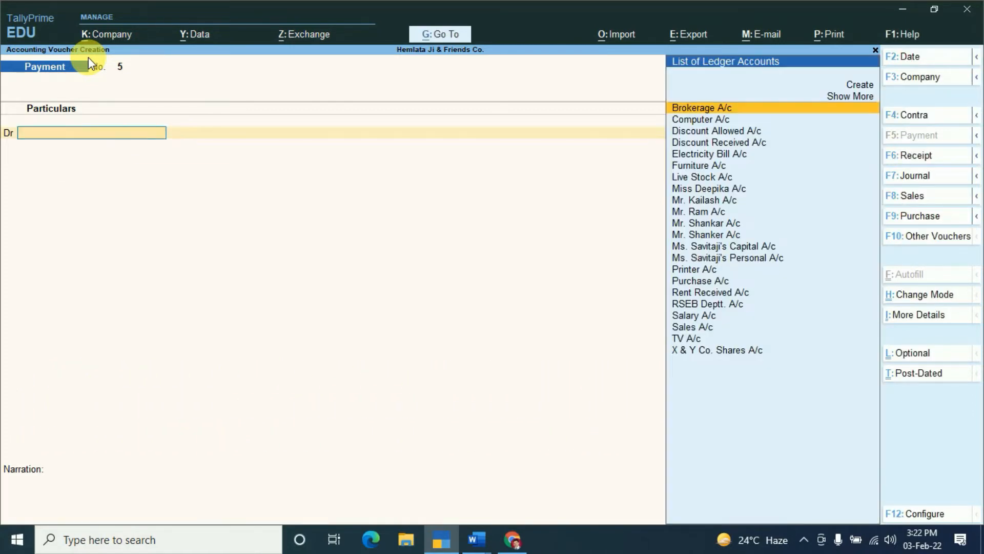
key("F6")
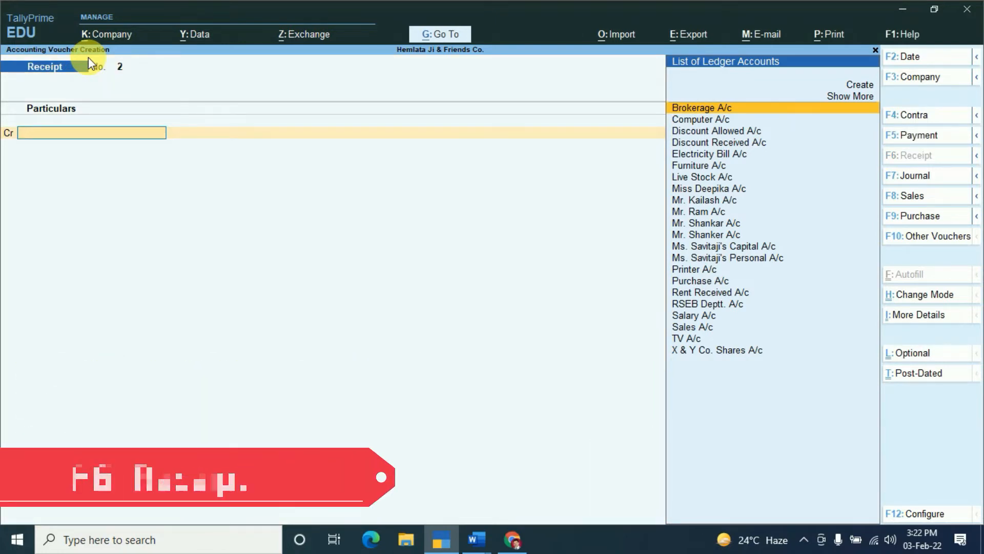
type("Mr Sh")
key("Down")
key("Return")
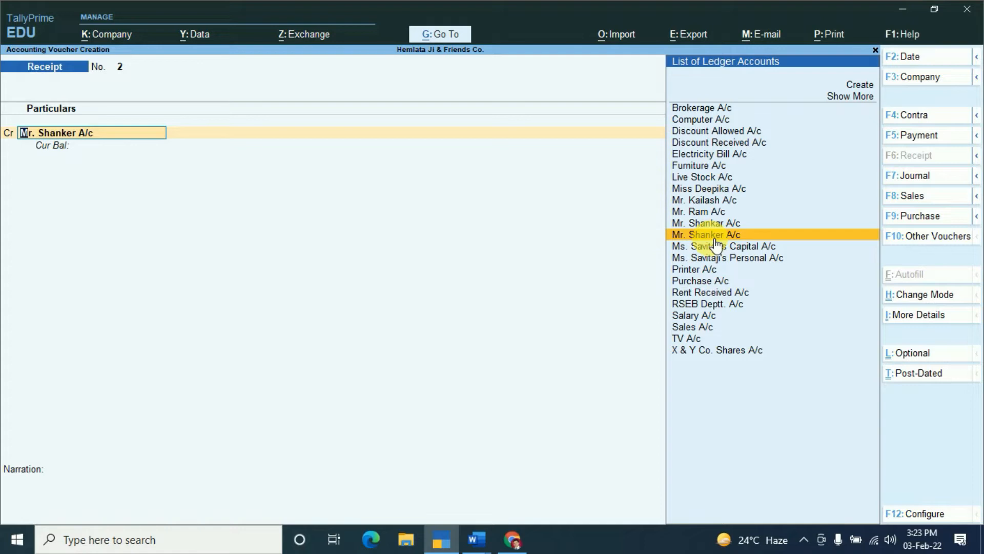
key("BackSpace")
key("Escape")
- Delete the duplicate sundry debtor ledger whose name is spelled with "er" rather than "ar", and return to the Gateway of Tally
key("Up")
key("Up")
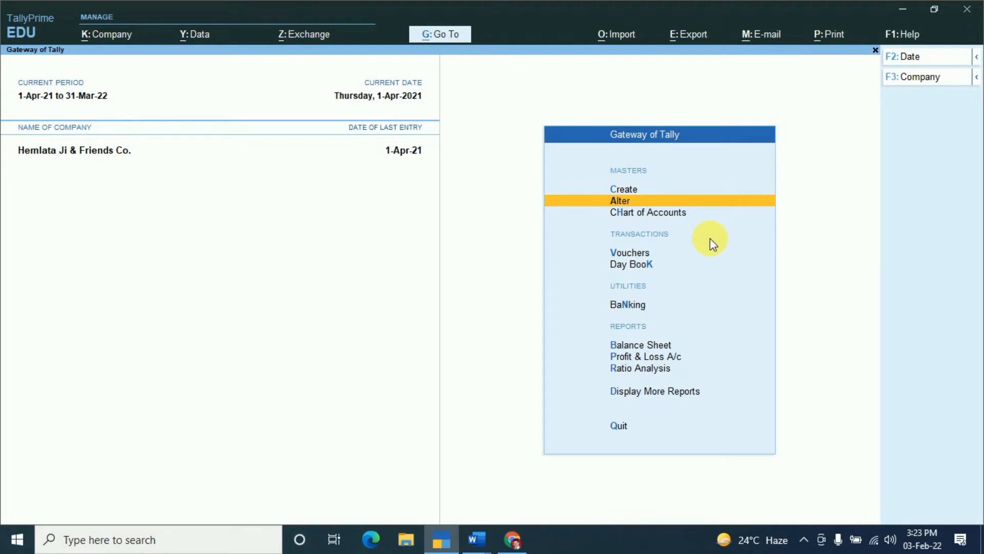
left_click(623, 203)
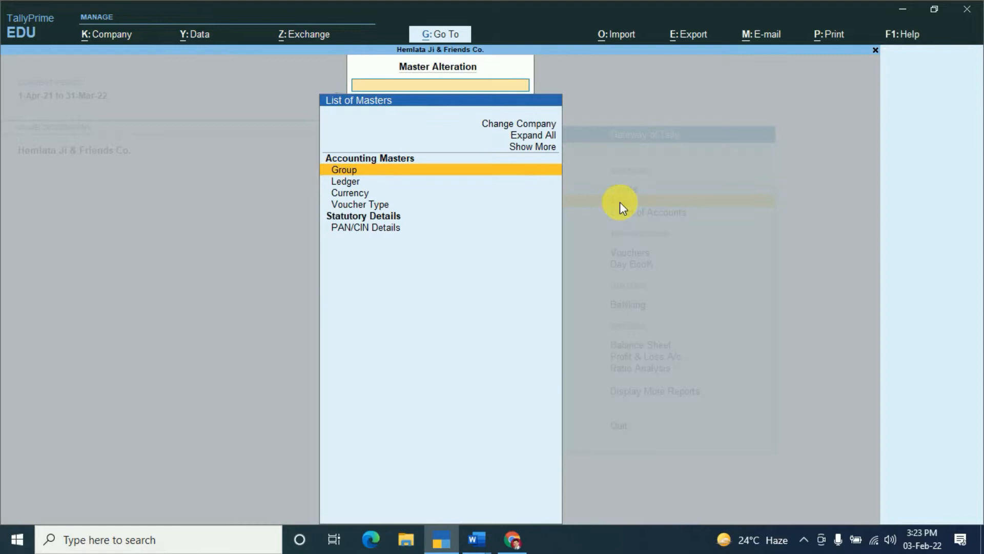
key("Down")
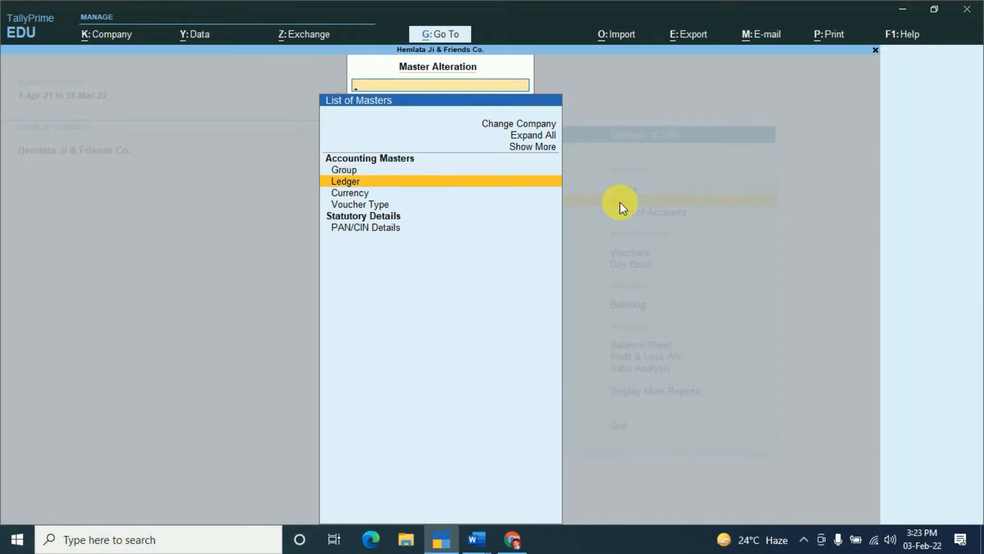
key("Return")
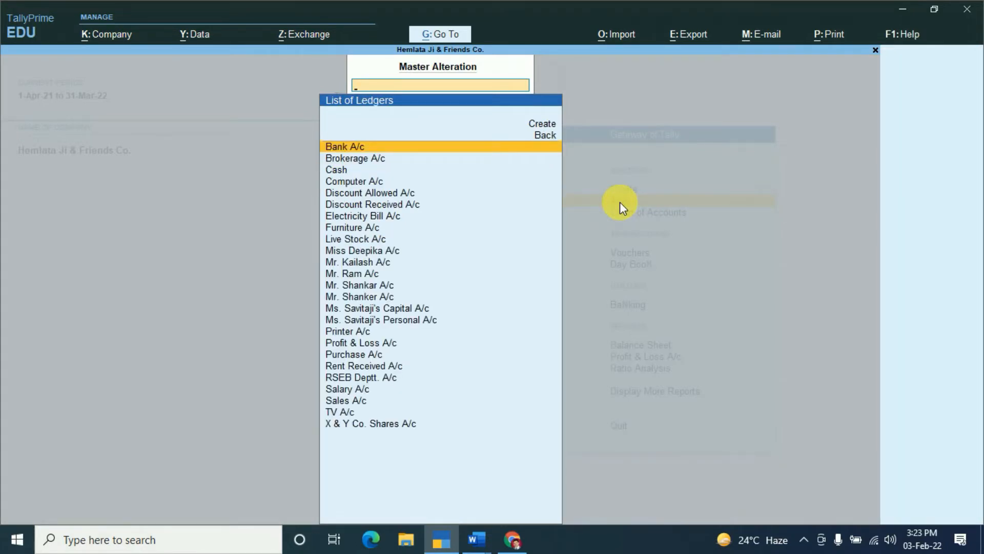
key("Down")
key("Down")
key("Down")
key("Down")
key("Down")
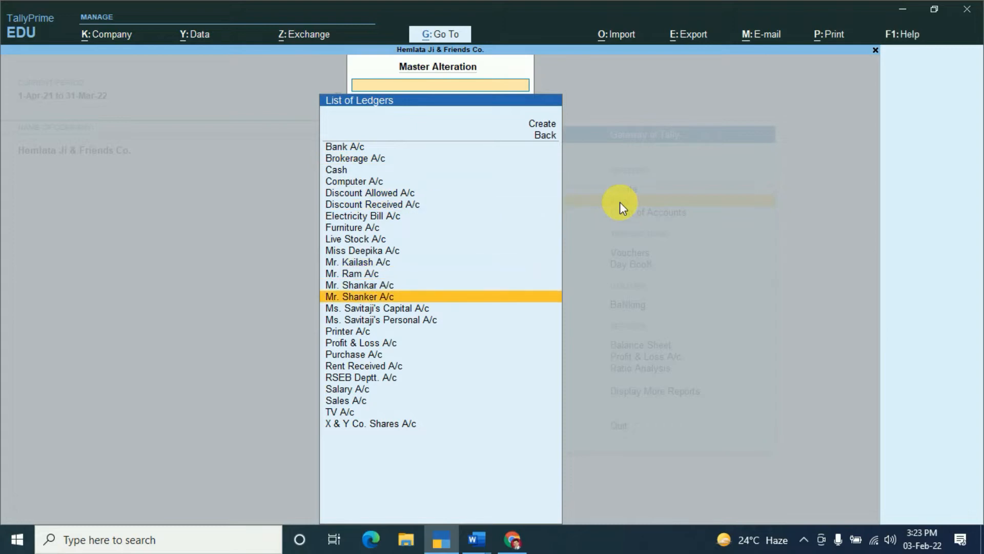
key("Return")
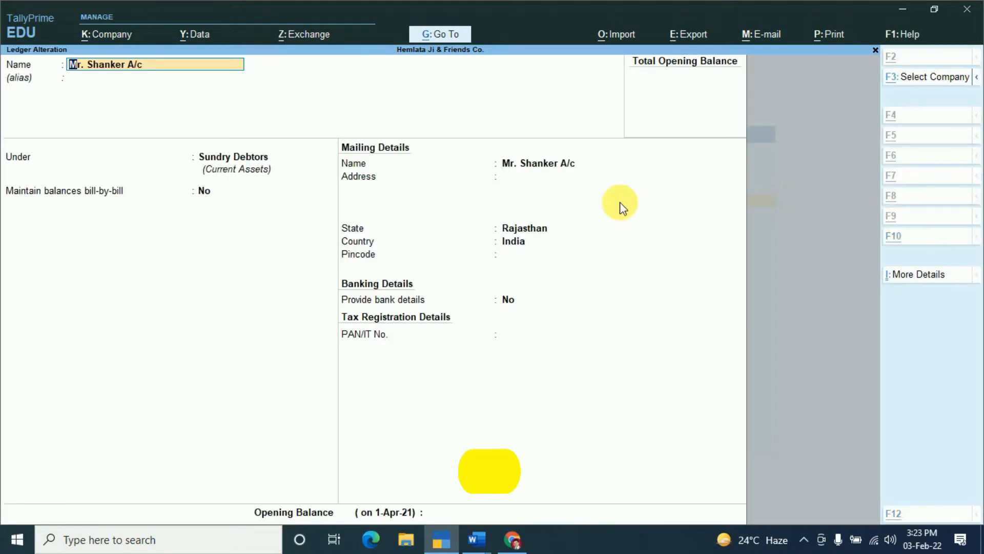
key("alt+d")
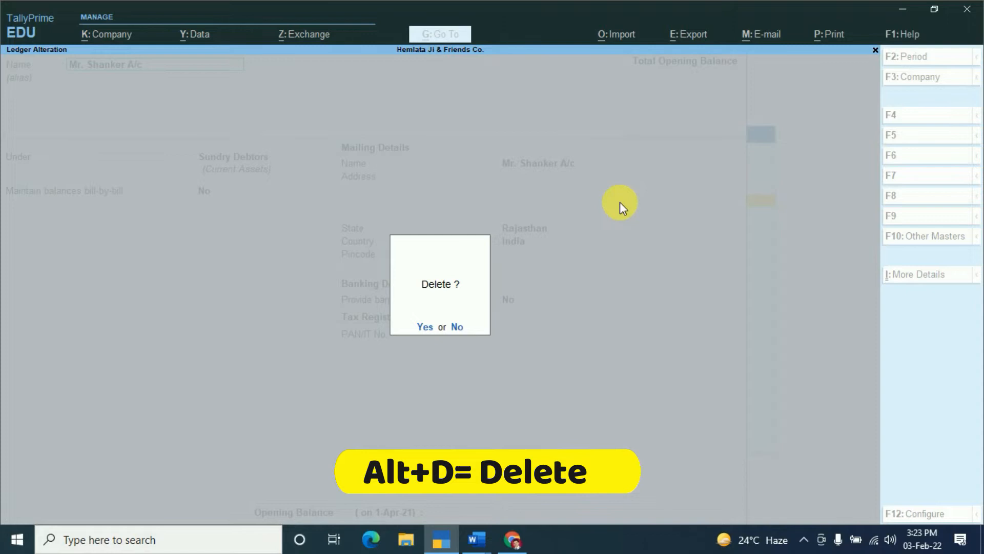
key("y")
key("Escape")
key("Escape")
key("Escape")
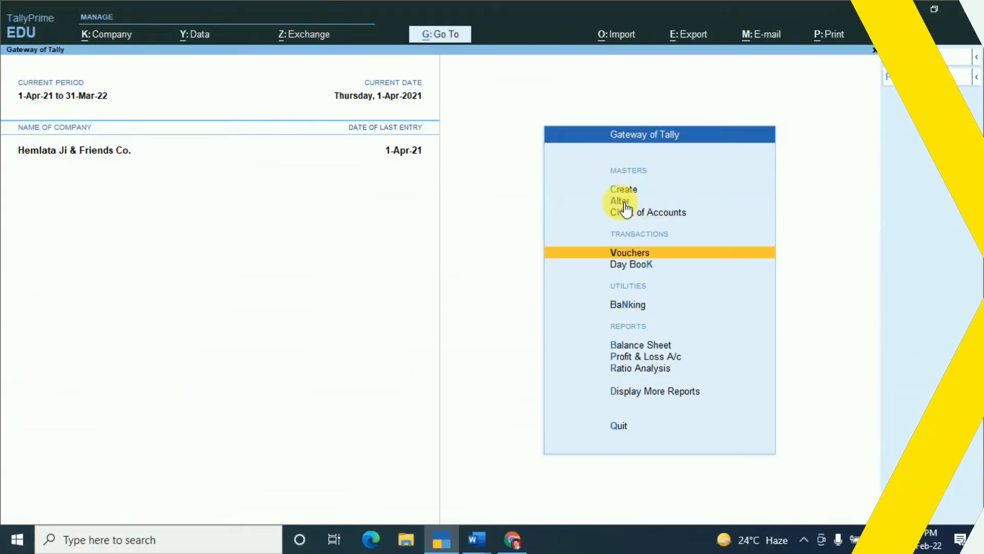
- Start a receipt voucher and credit the remaining sundry debtor's account, spelled with "ar", with 20,000
key("Down")
key("Up")
key("Return")
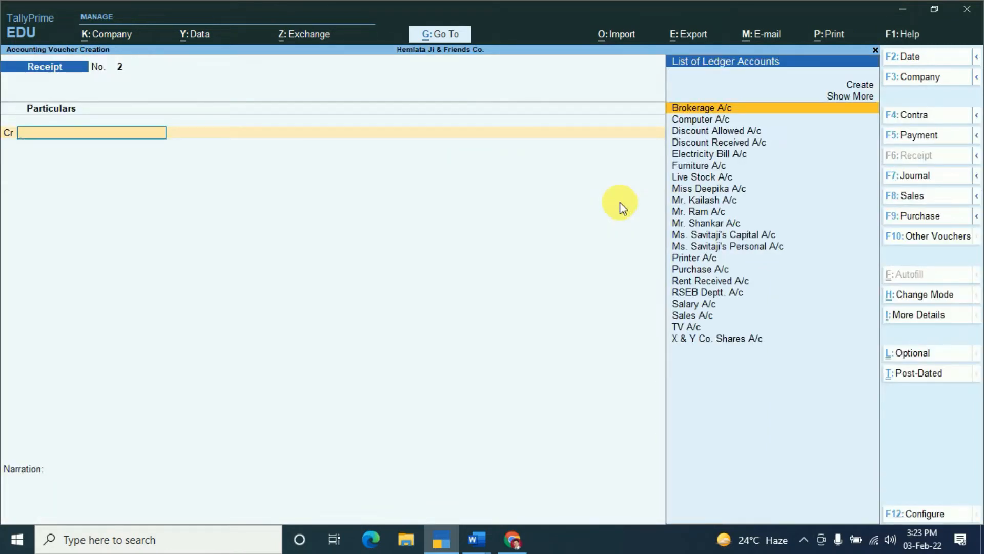
type("M")
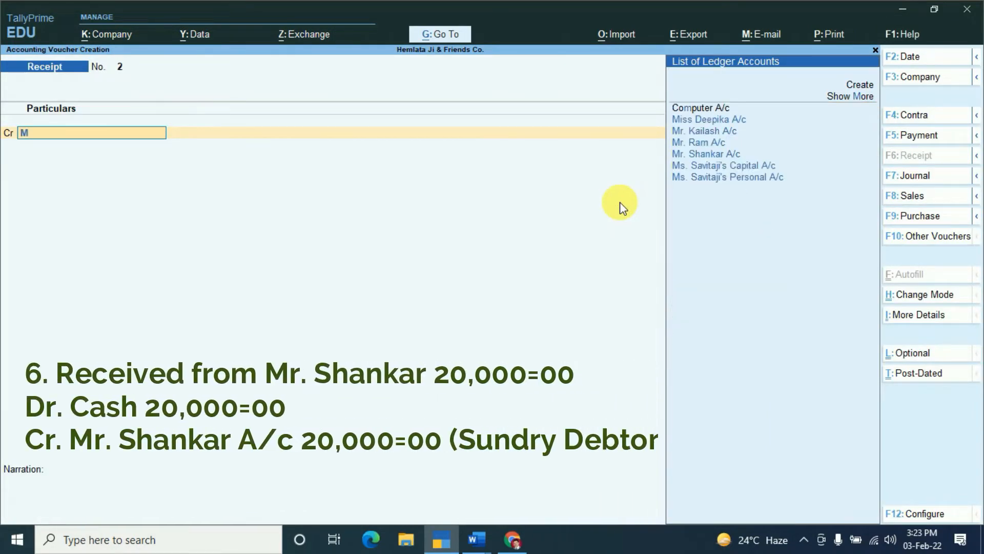
type("r")
key("Down")
key("Down")
key("Return")
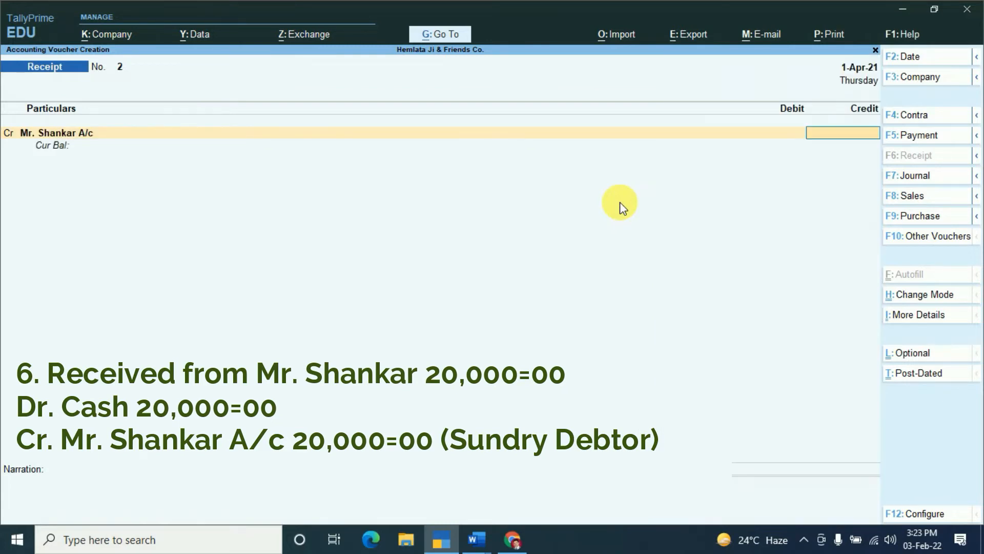
type("20000")
key("Return")
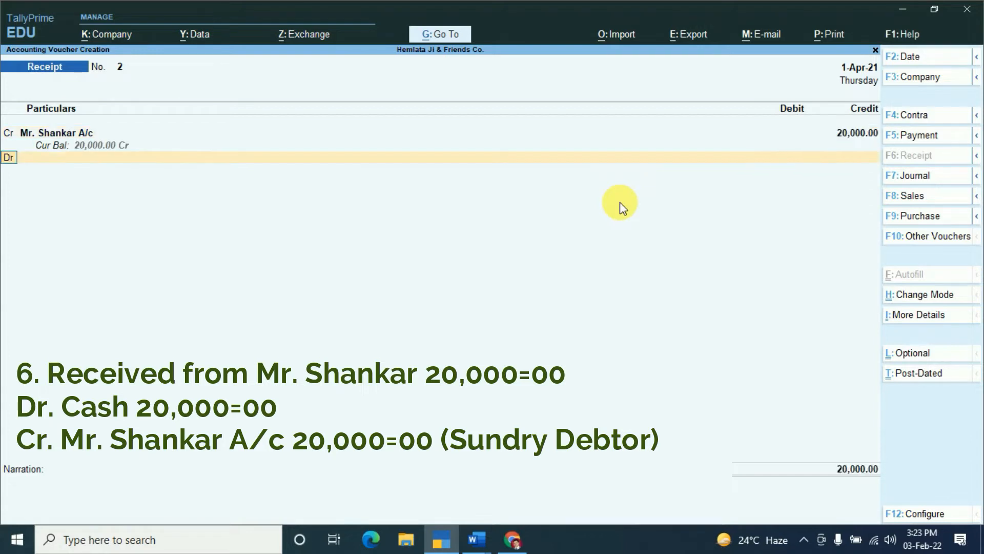
- Debit Cash with 20,000 for the amount received from the debtor and save the receipt voucher without a narration
key("Down")
key("Down")
key("Down")
key("Up")
key("Return")
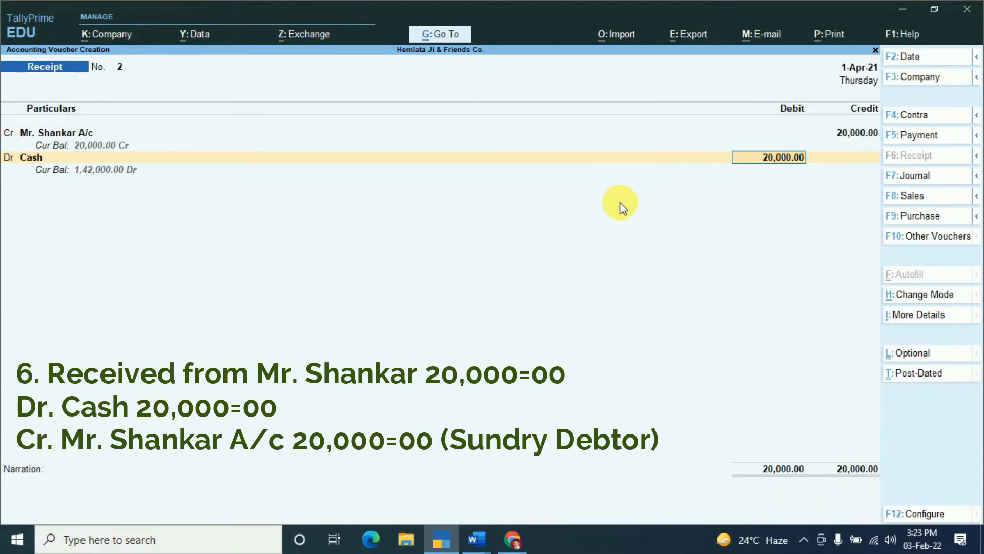
key("Return")
key("Return")
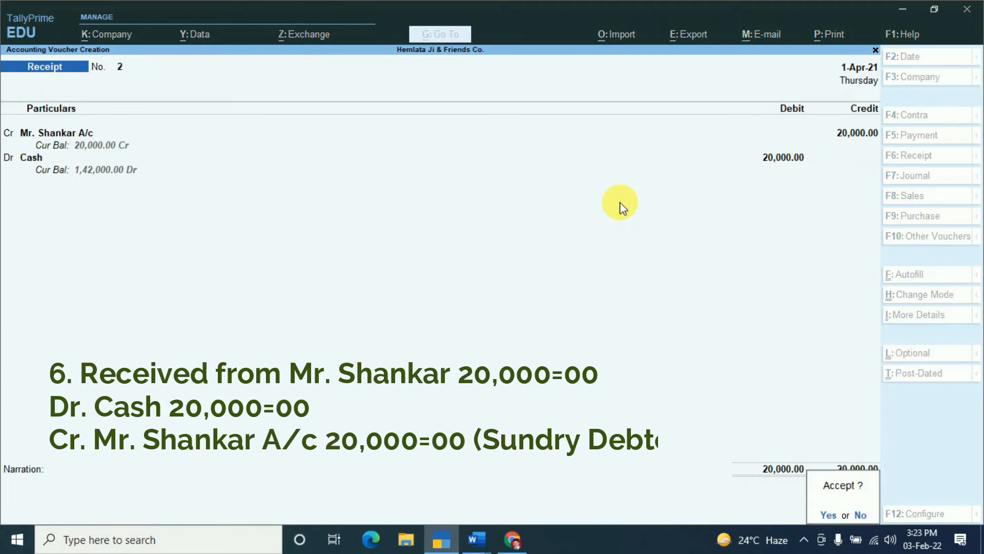
key("Return")
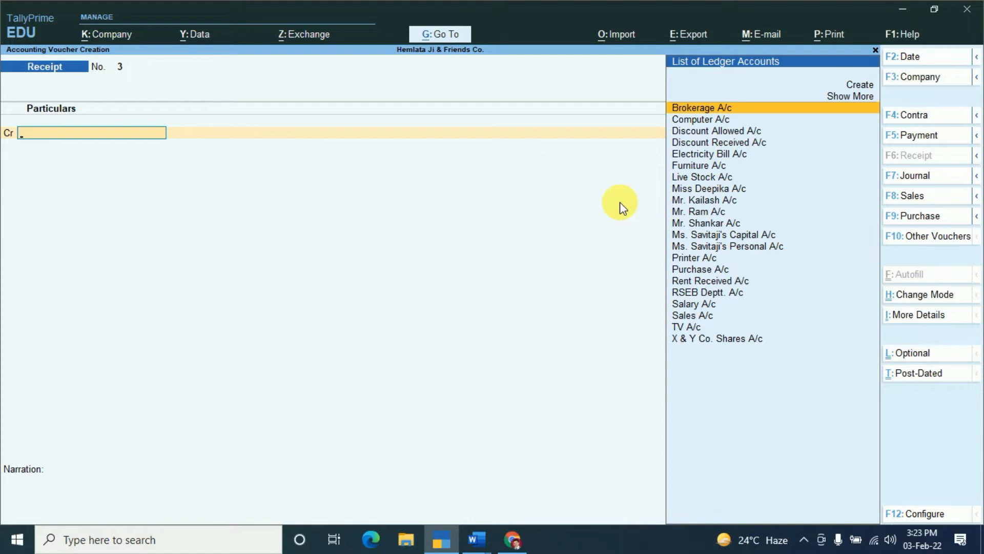
- Start a payment voucher and debit Salary A/c with 70,000
key("F5")
type("S")
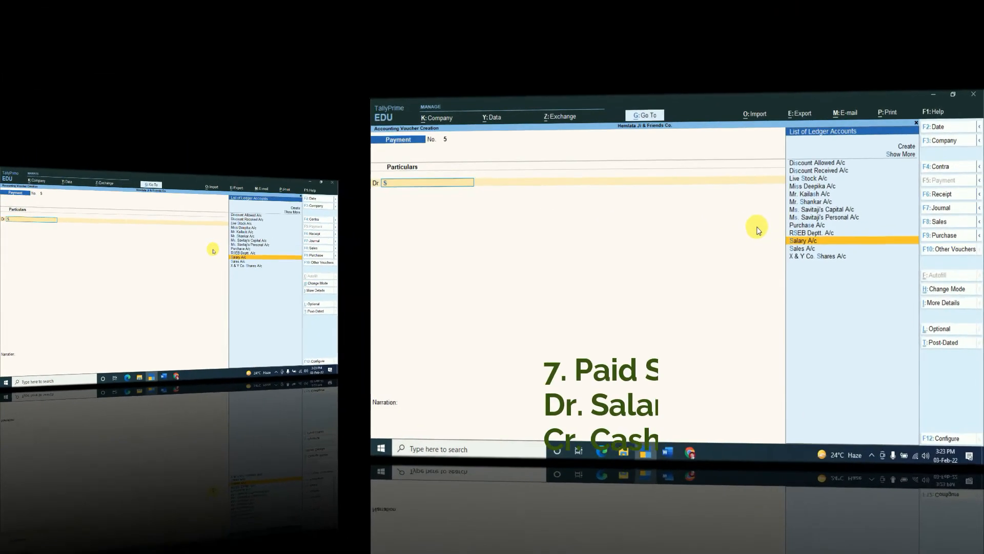
key("Return")
type("7")
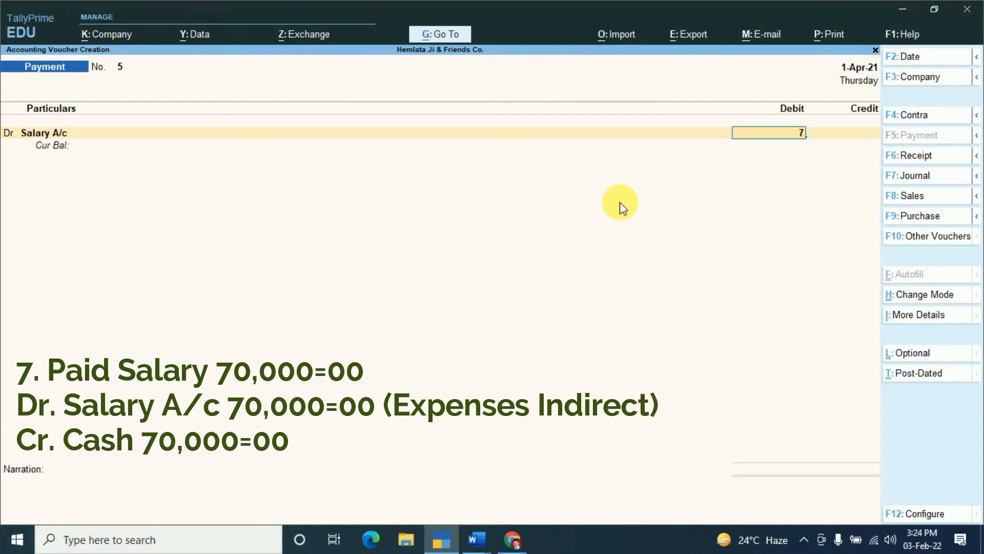
type("0,000")
key("Return")
- Credit Cash with 70,000 for the salary payment and save the payment voucher without a narration
key("Return")
key("Down")
key("Down")
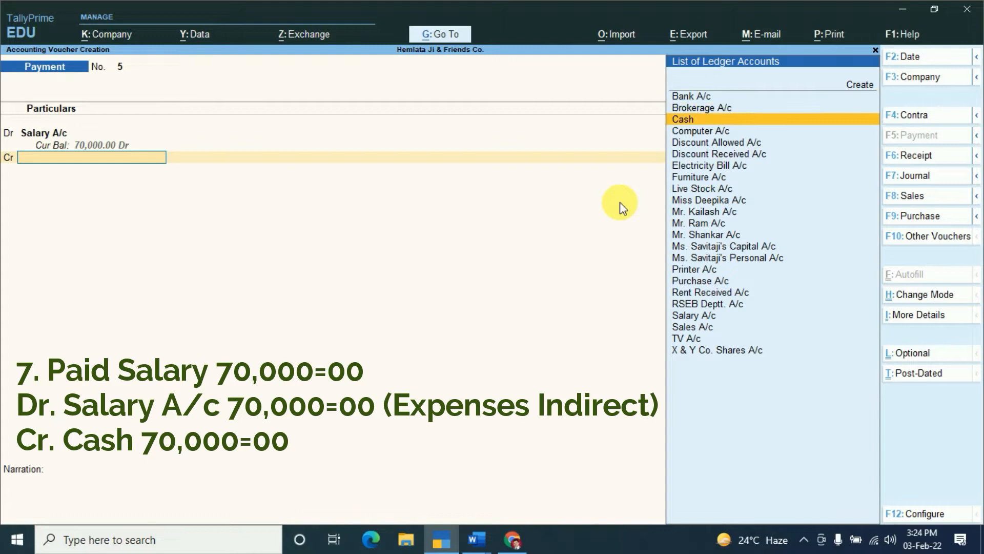
key("Return")
key("Return")
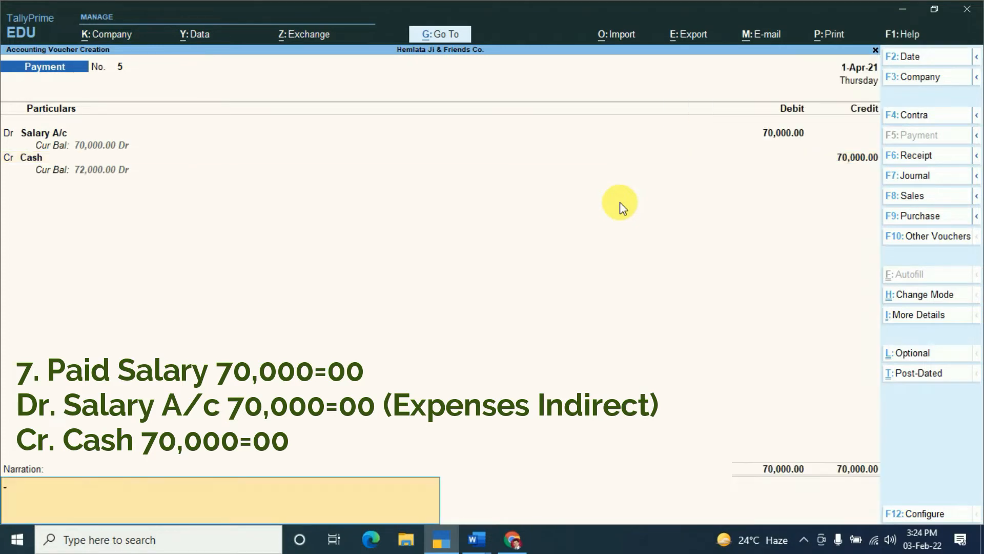
key("Return")
key("Return")
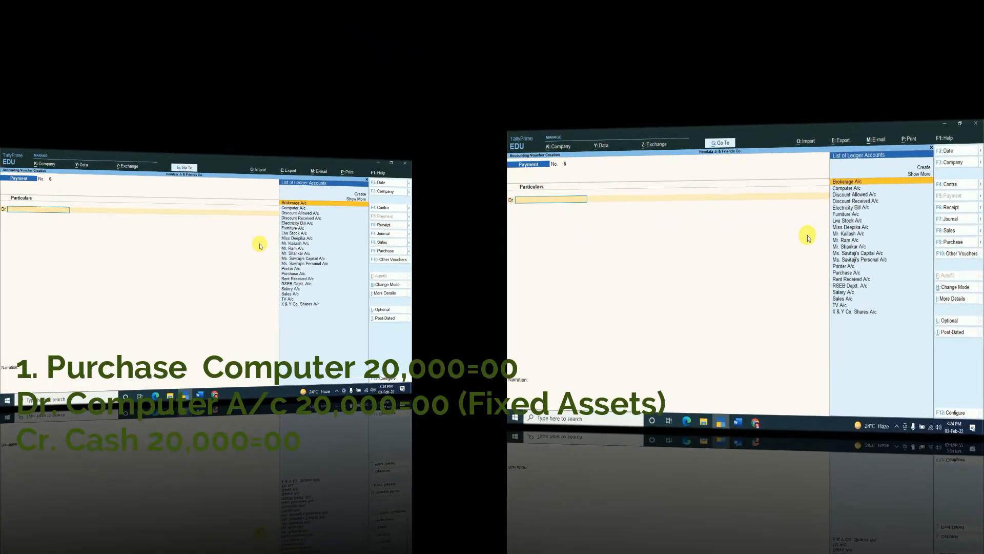
- Start a receipt voucher and credit Rent Received A/c with 20,000
key("F6")
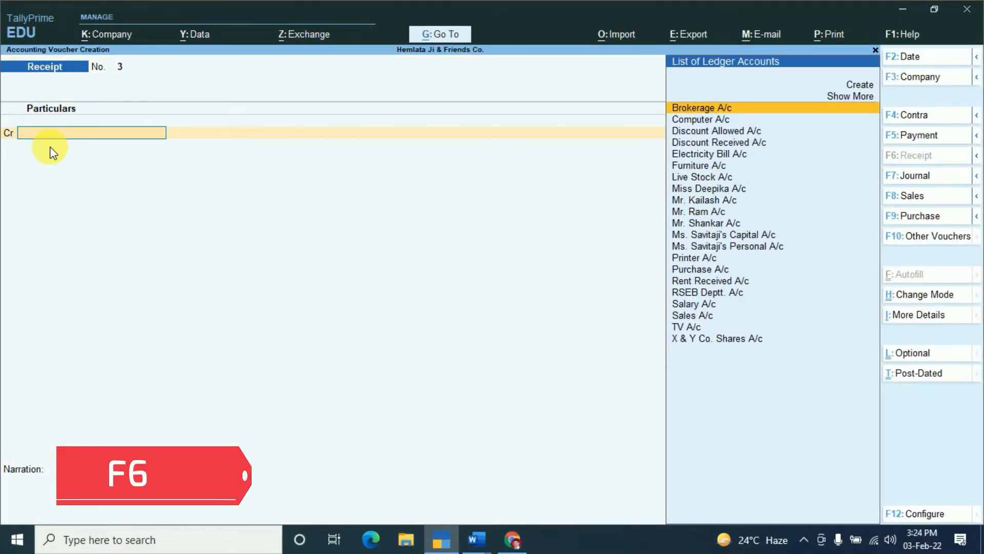
type("R")
key("Up")
key("Return")
type("2")
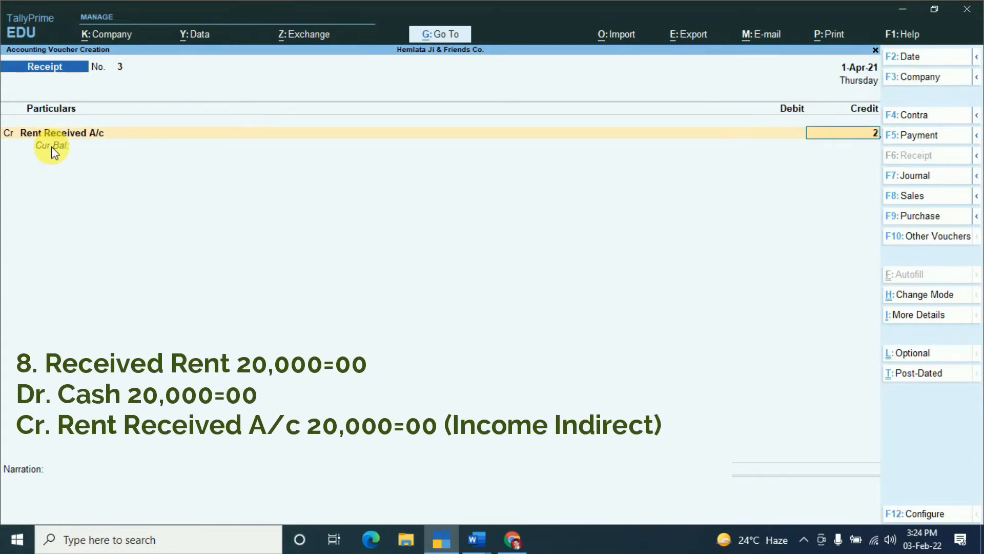
type("0000")
key("Return")
- Debit Cash with 20,000 for the rent received and save the receipt voucher without a narration
key("d")
key("Return")
type("C")
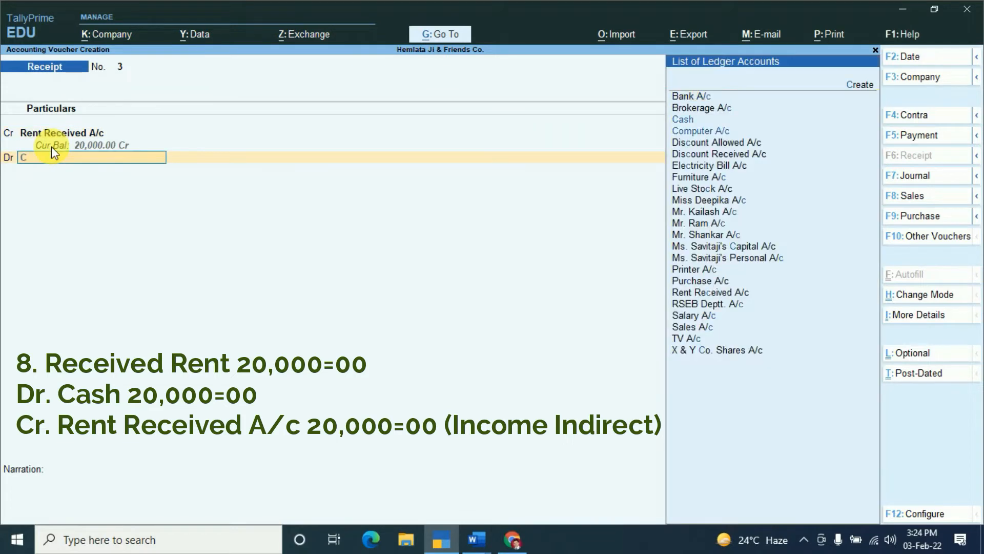
key("Return")
key("Return")
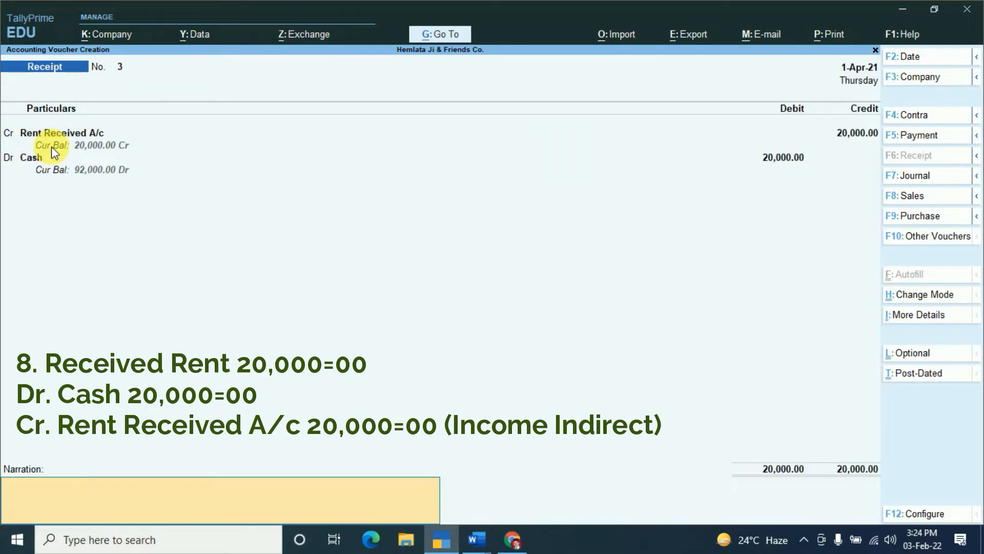
key("Return")
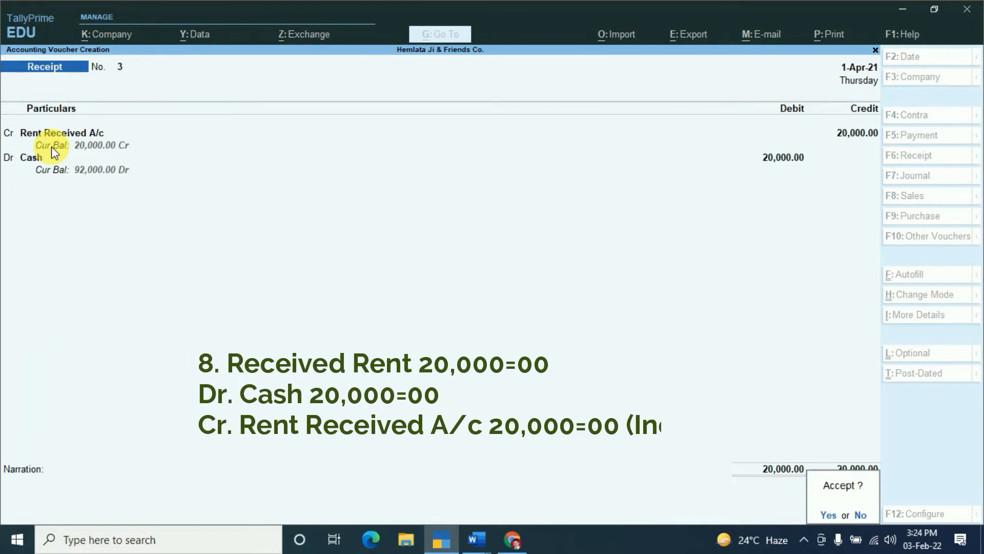
key("Return")
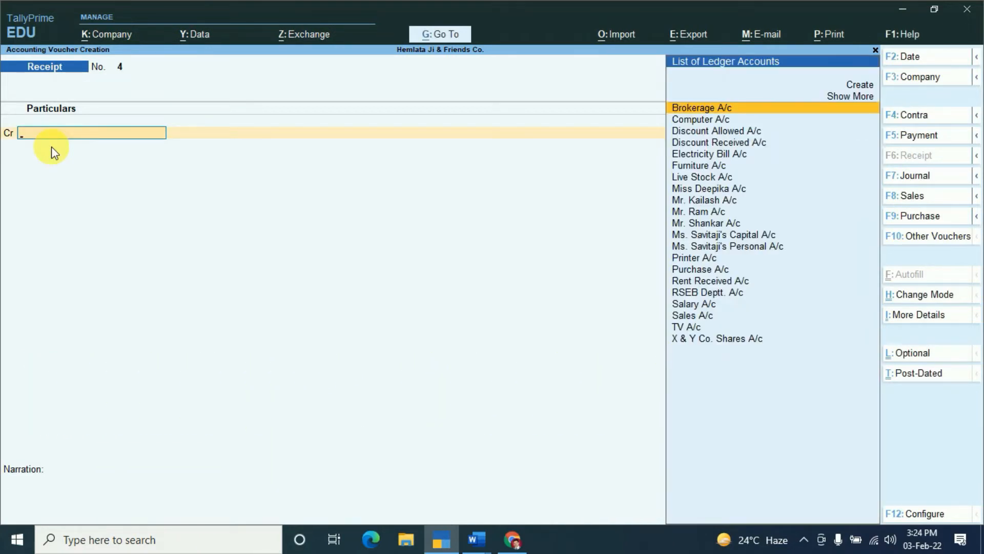
- Start a purchase voucher and change its mode to As Voucher
key("F9")
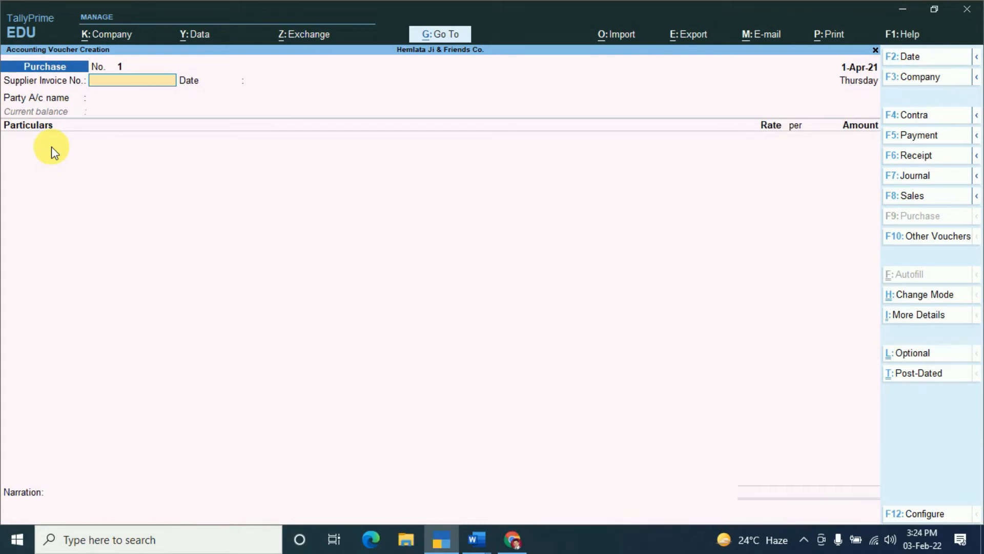
key("ctrl+h")
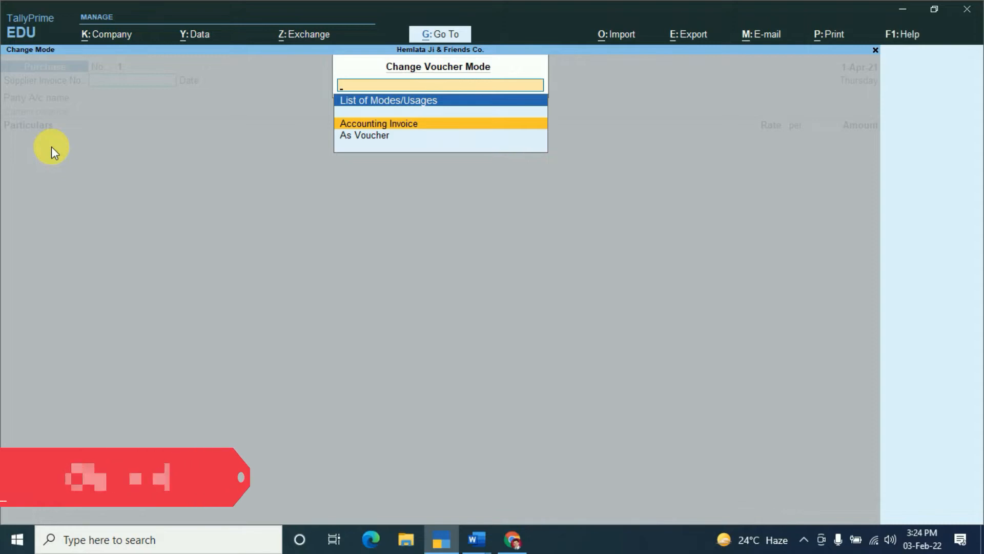
key("Down")
key("Return")
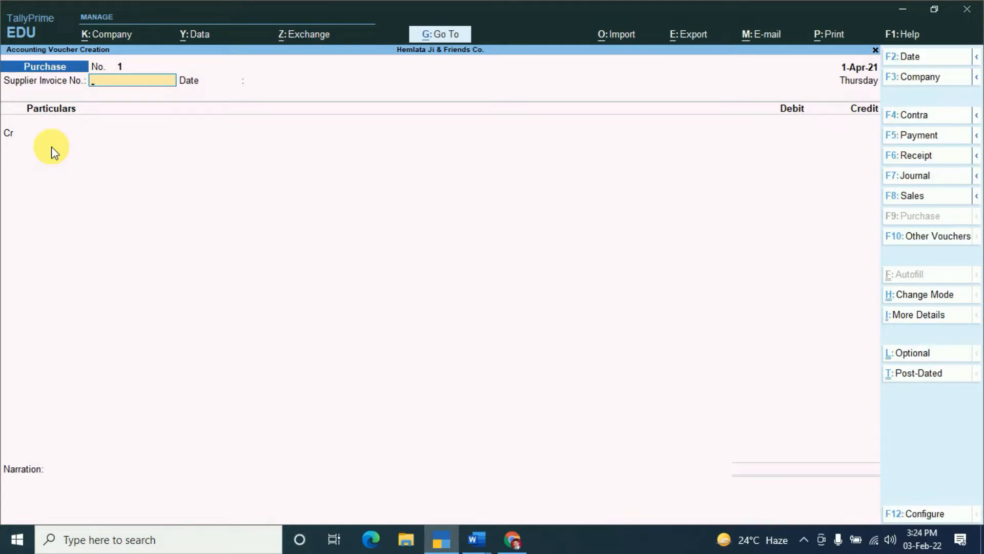
- Switch the purchase voucher to Accounting Invoice mode and return it to As Voucher mode
left_click(921, 302)
key("Up")
key("Return")
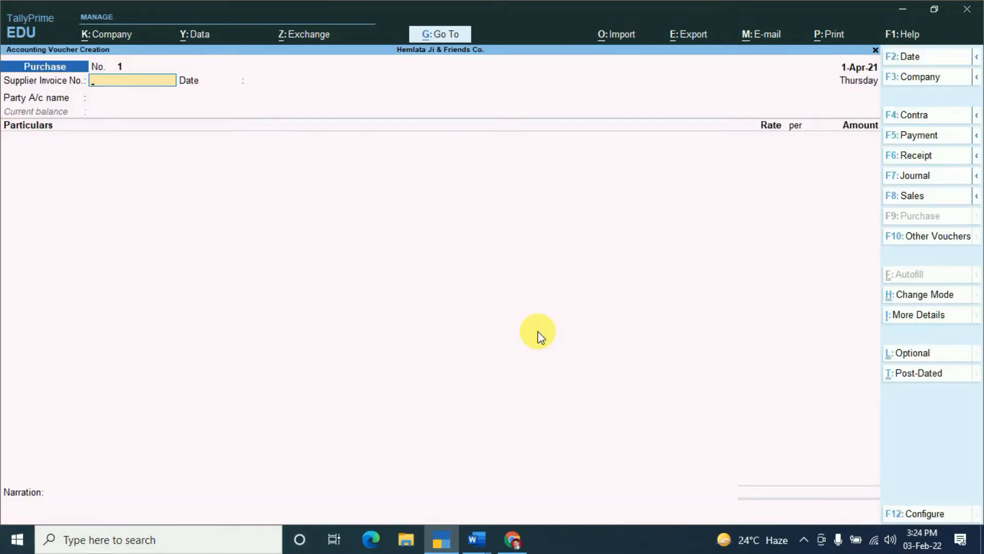
key("ctrl+h")
key("Down")
key("Return")
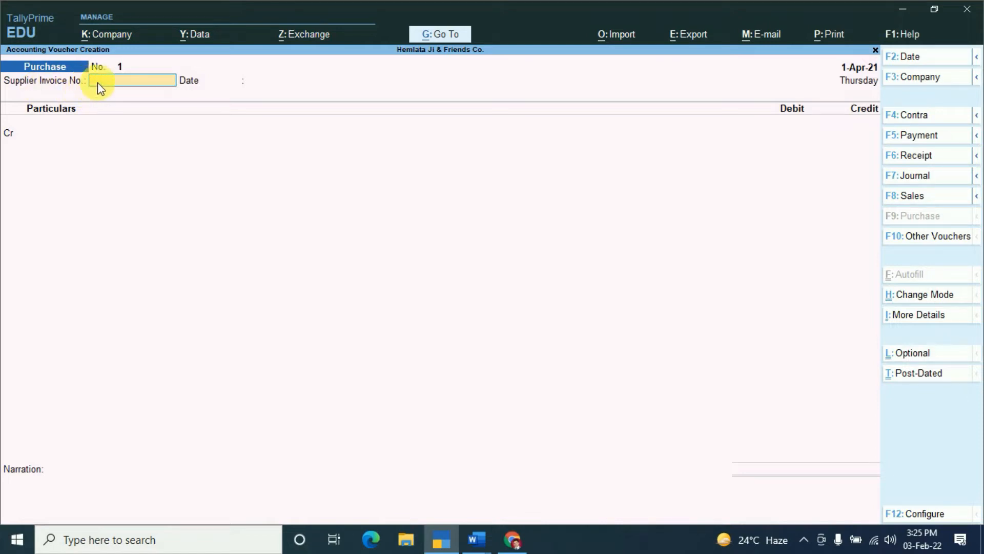
- Leave the purchase's supplier invoice number and date blank and choose Cash as the credit ledger
key("Return")
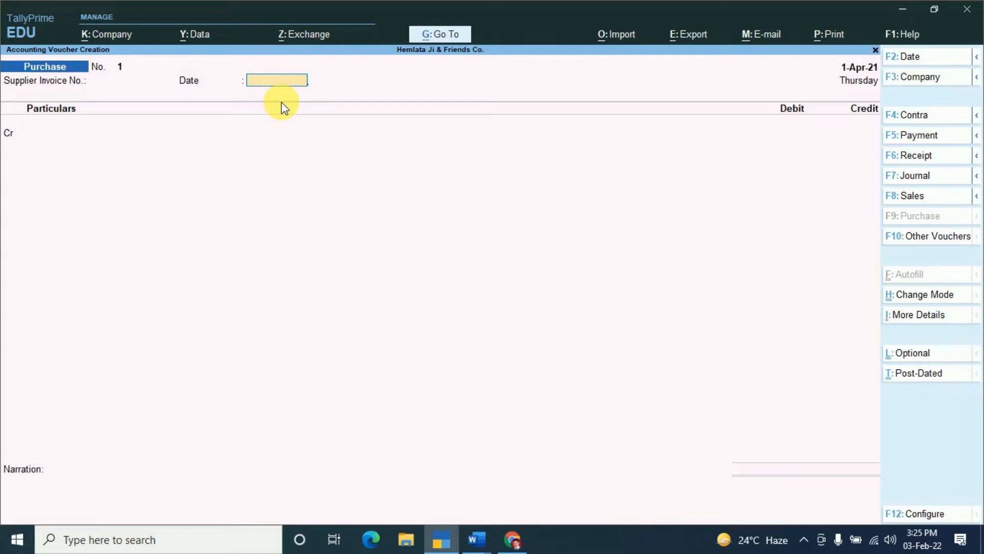
key("Return")
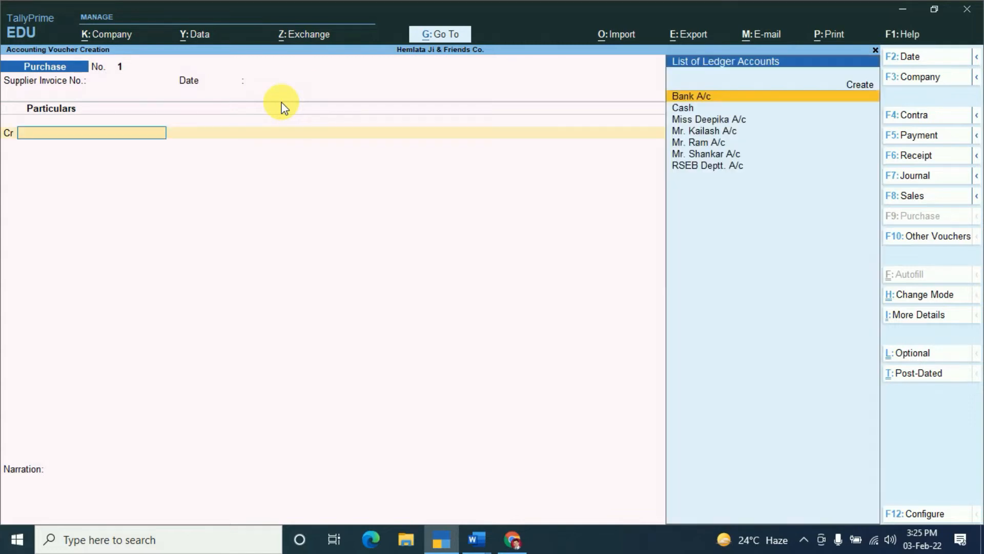
key("Down")
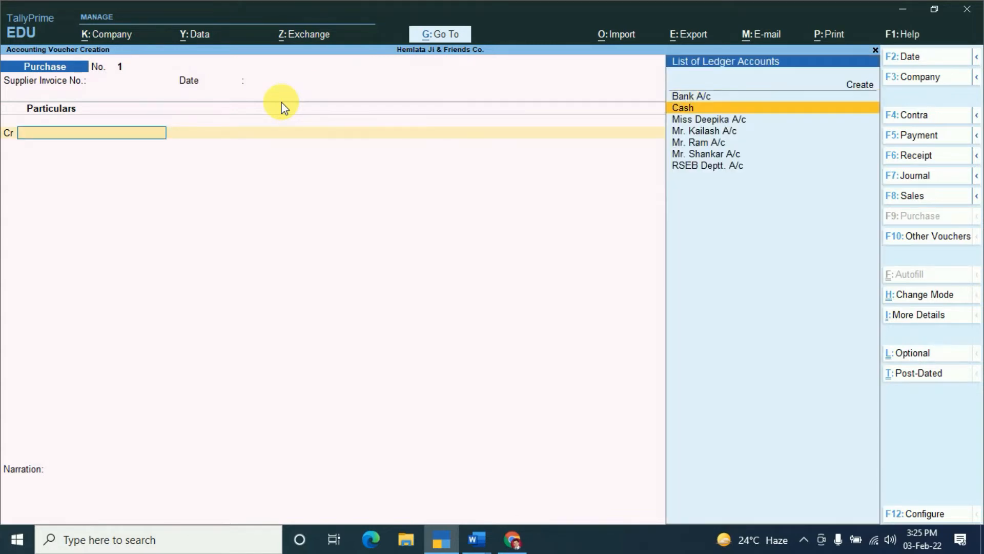
key("Return")
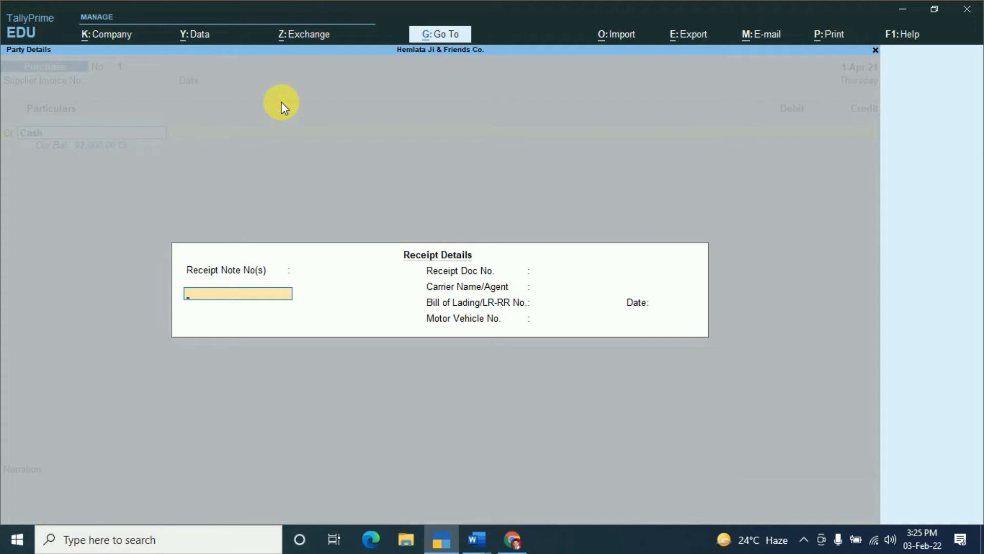
- Leave all receipt details of the cash purchase blank and continue to the party details
key("Return")
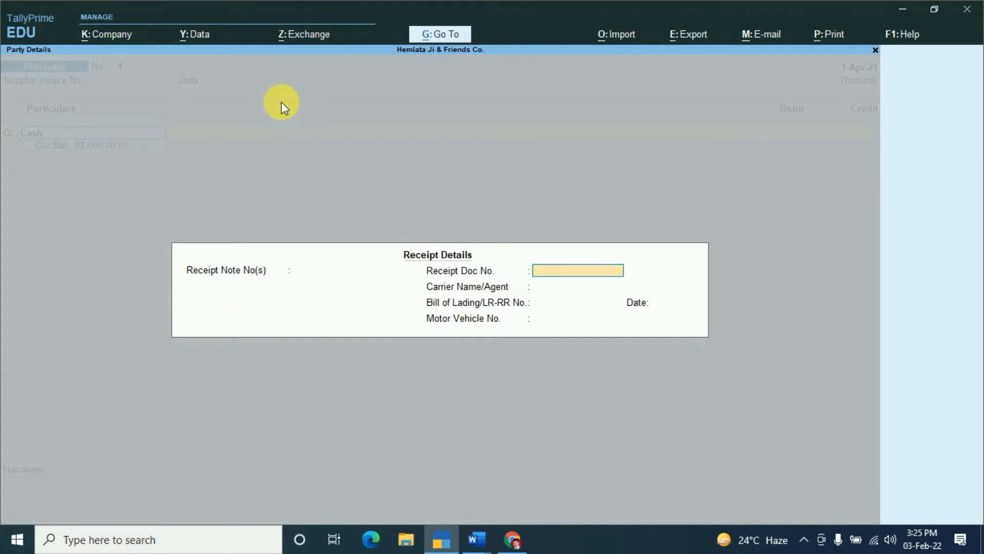
key("Return")
key("Return")
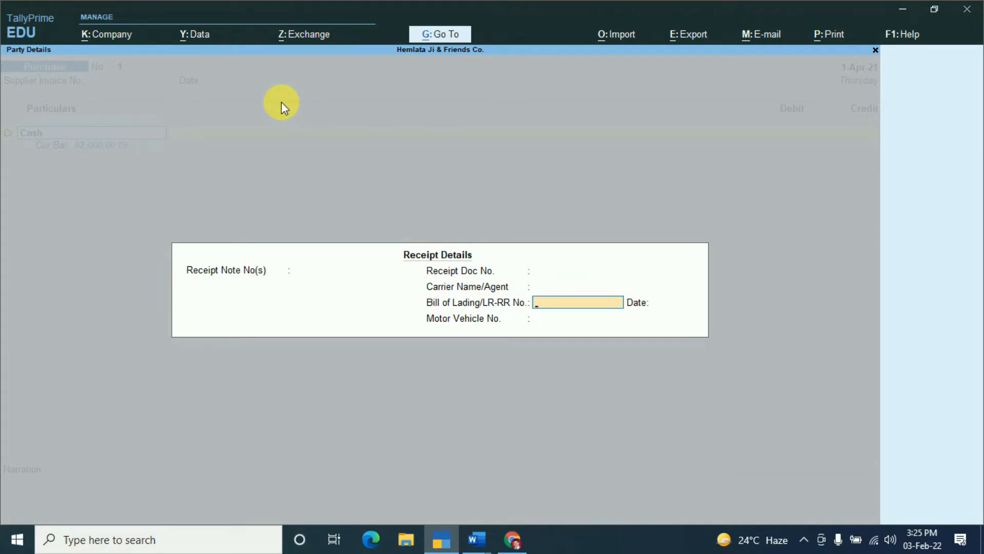
key("Return")
key("Return")
key("Return")
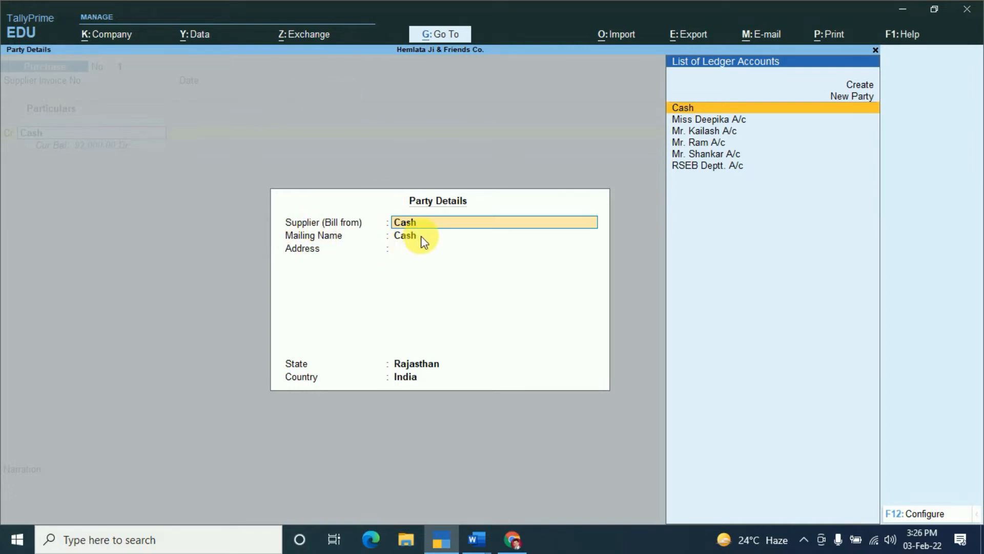
- Enter the supplier's full name as a new party and keep the same name as the mailing name
type("Mr. Rosha")
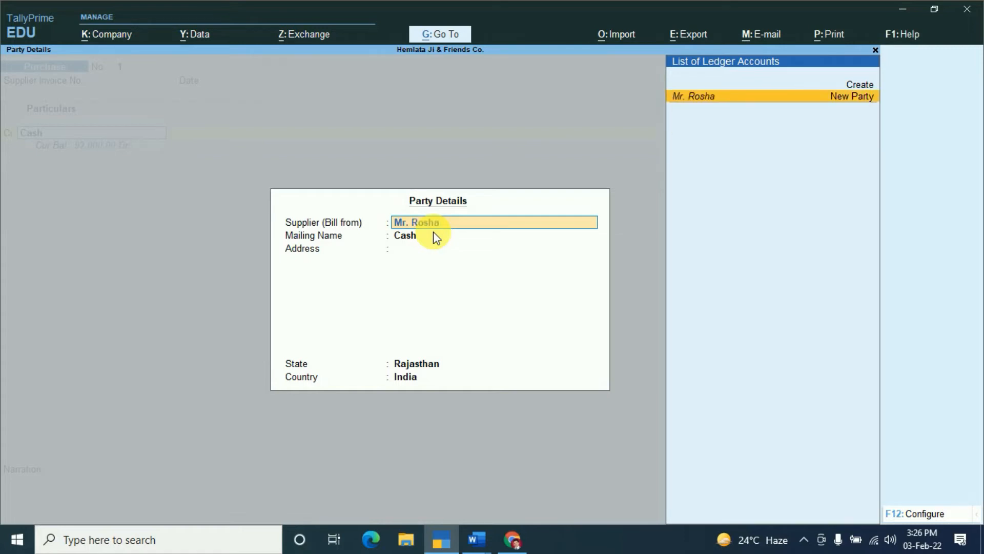
type("n Singh")
key("Return")
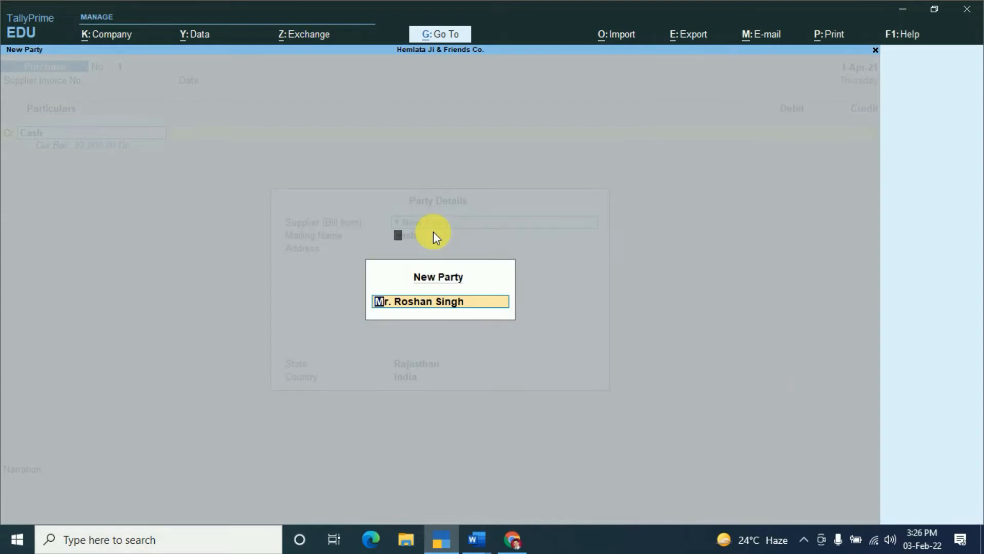
key("Return")
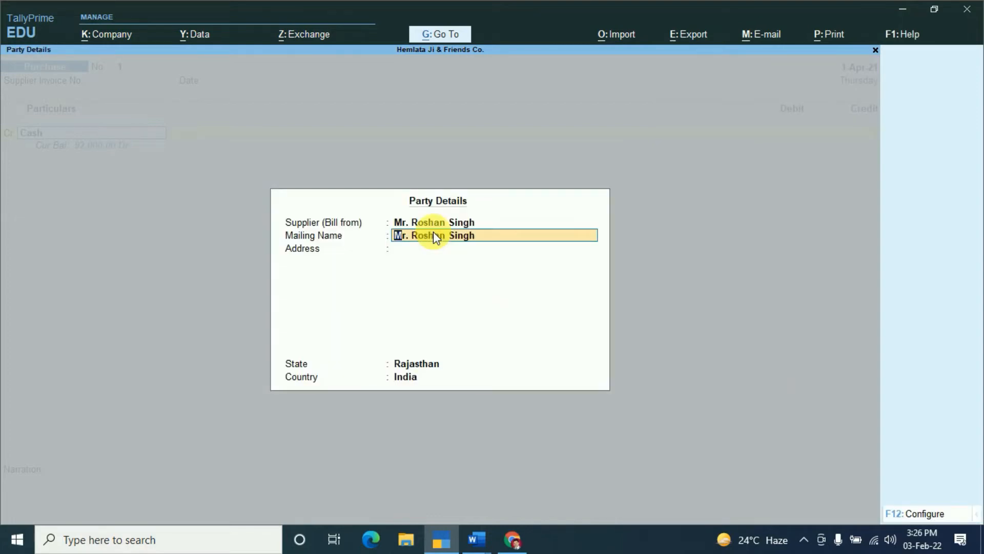
key("Return")
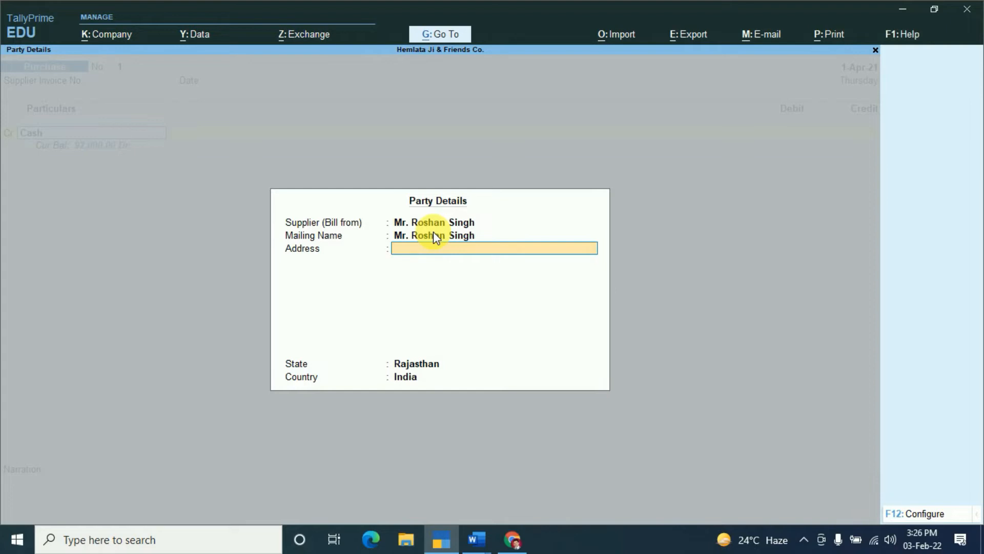
- Fill in the supplier's two-line address, keep the default state and country, and accept the party details
type("Kherwara")
key("Return")
key("Return")
key("BackSpace")
key("Return")
type("Udaipur")
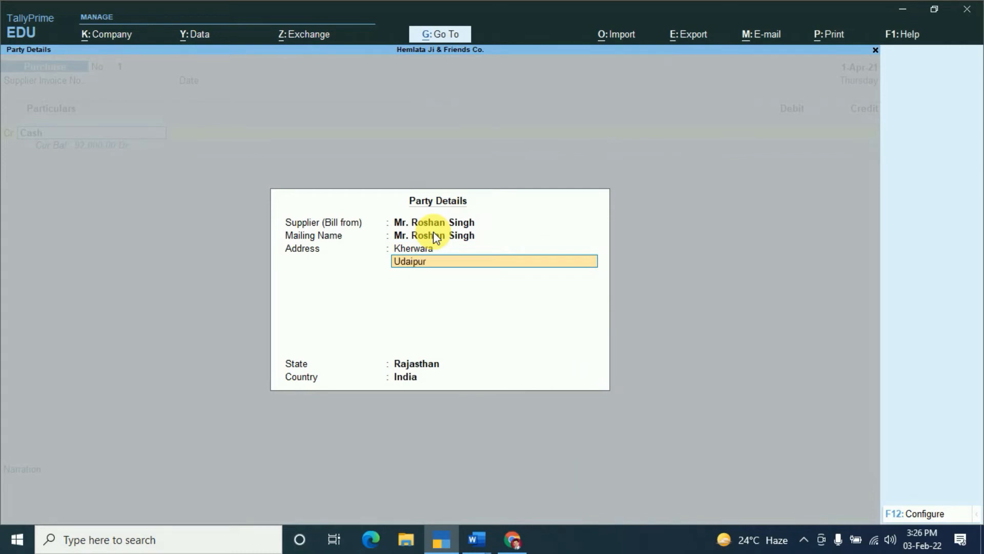
key("Return")
key("Return")
key("Return")
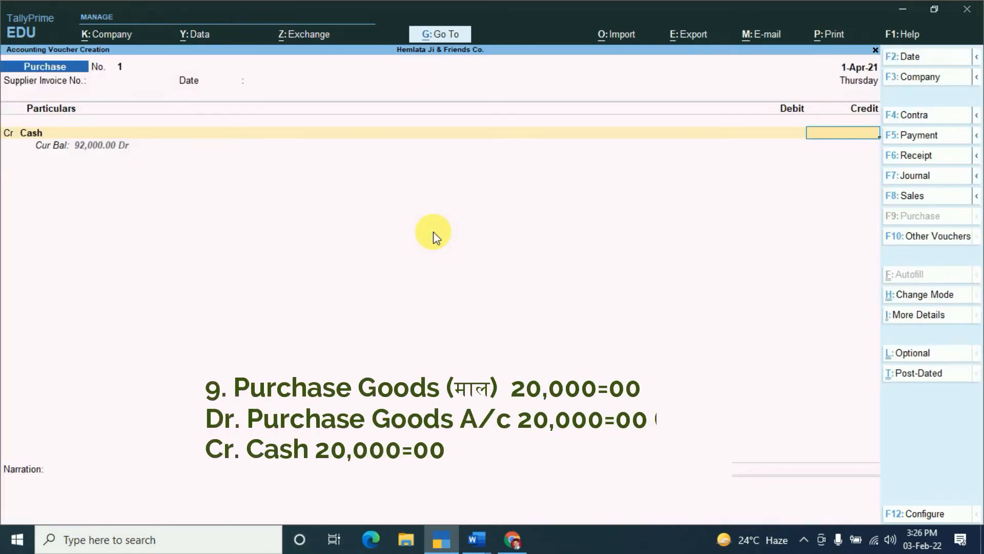
- Credit Cash and debit Purchase A/c with 20,000 each, and save the purchase voucher without a narration
type("20000")
key("Return")
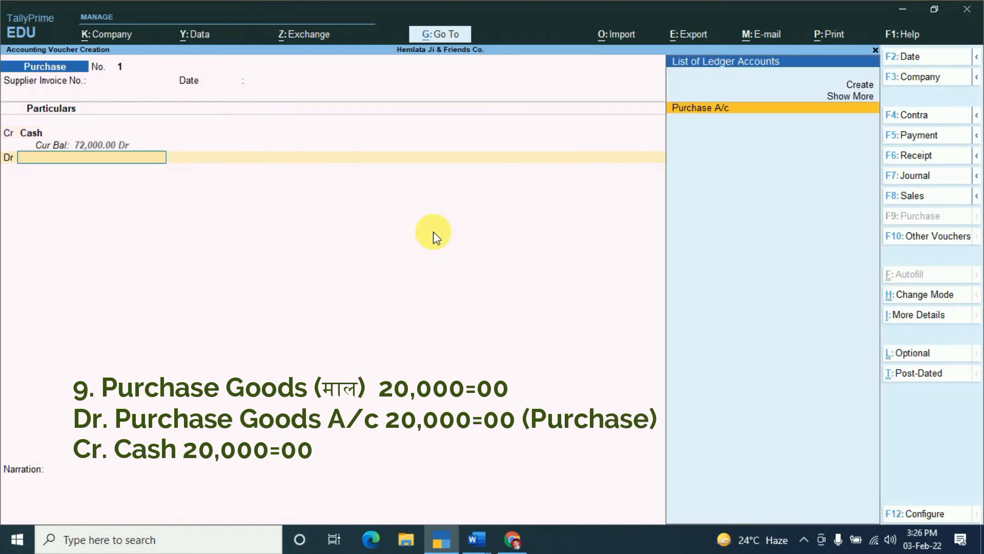
key("Return")
key("Return")
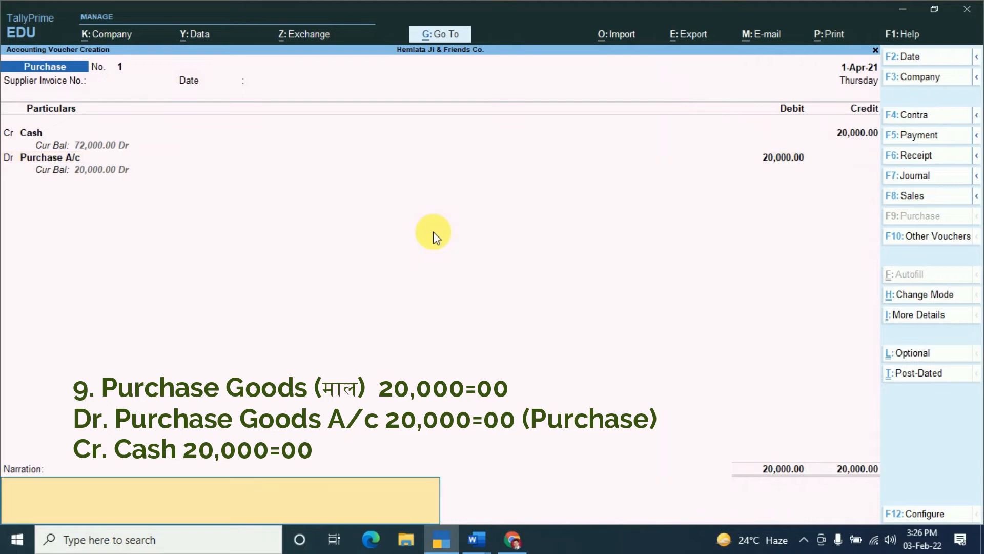
key("Return")
key("Return")
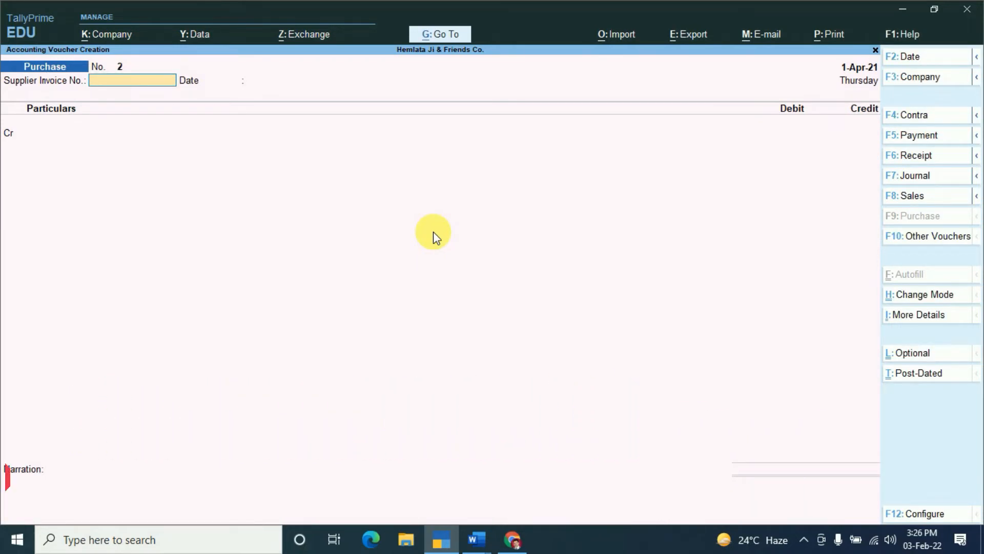
- Start a sales voucher and change its entry mode to As Voucher
key("F8")
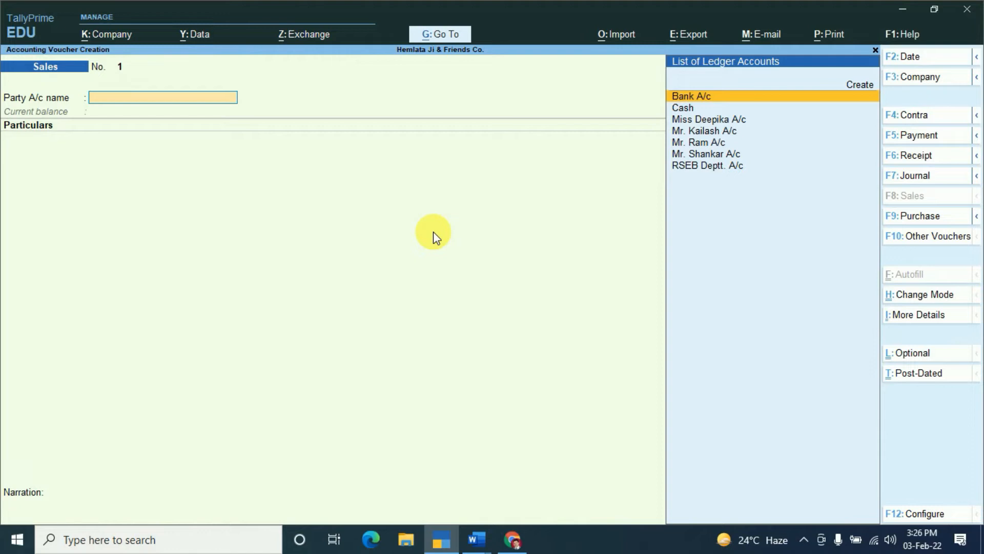
key("ctrl")
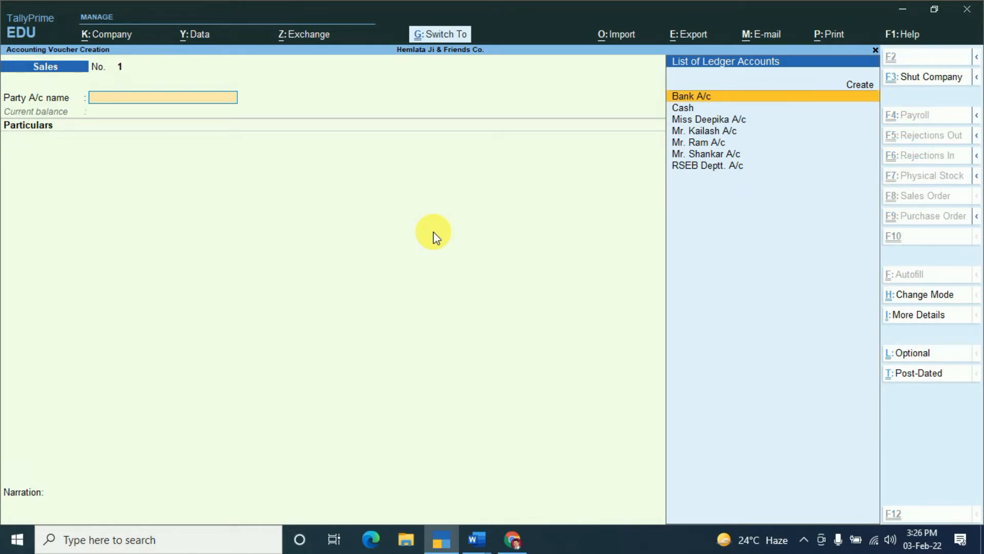
key("ctrl+h")
key("Down")
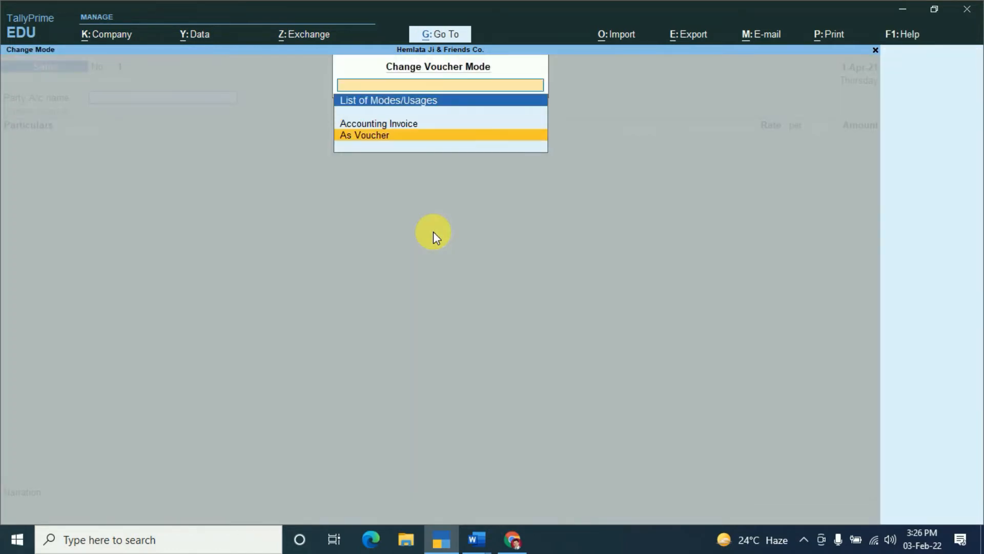
key("Return")
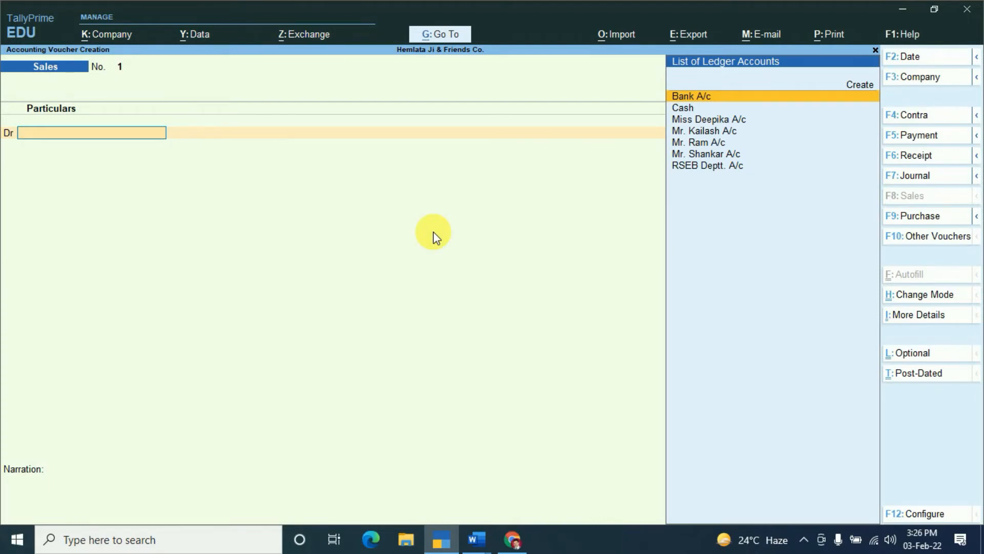
- Choose Cash as the debit ledger, leave the dispatch details blank and accept the default party details
key("Down")
key("Down")
key("Up")
key("Return")
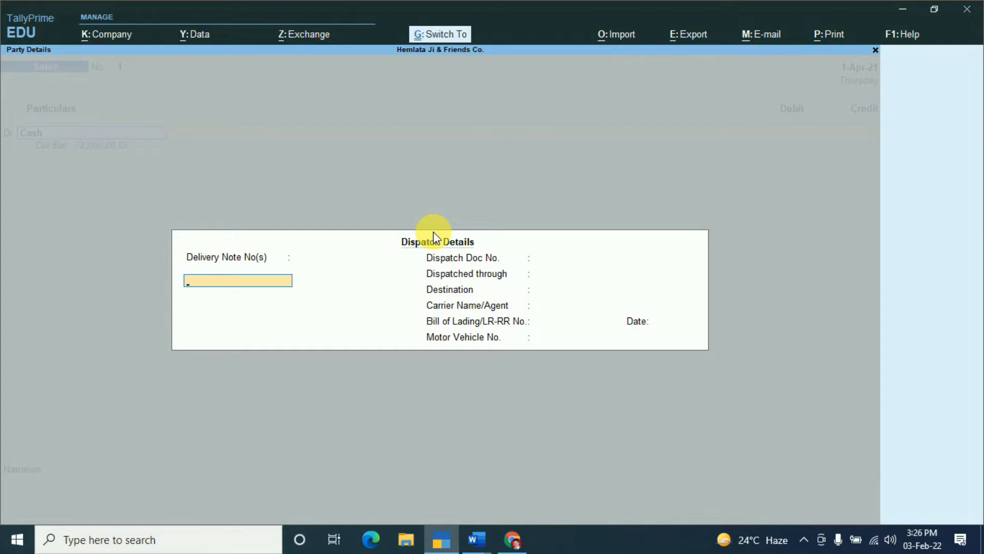
key("ctrl+a")
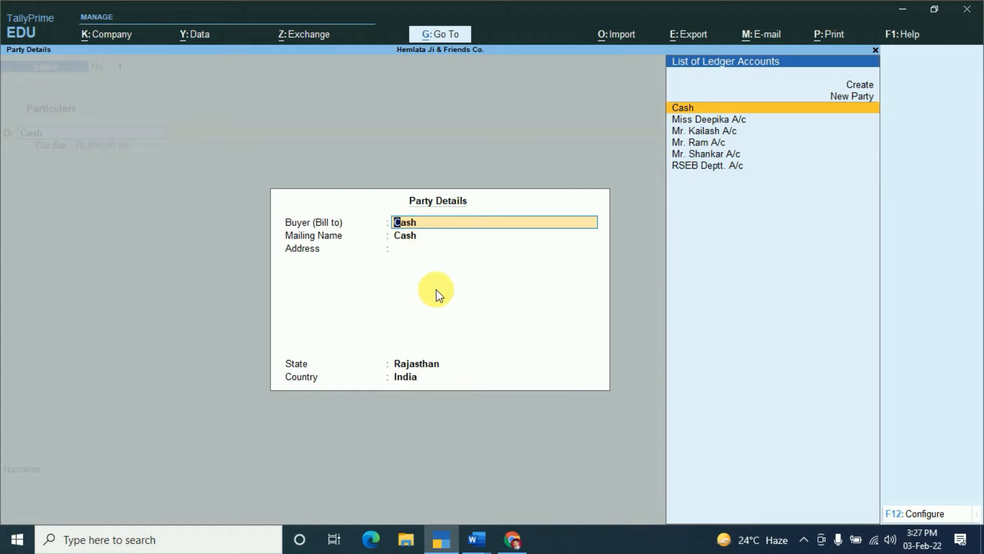
key("ctrl+a")
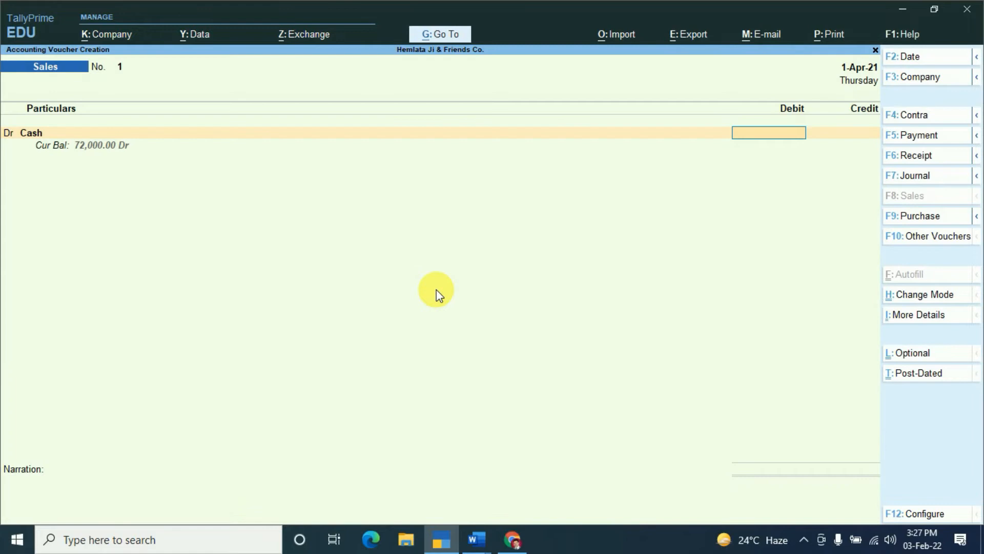
- Debit Cash and credit Sales A/c with 20,000 each, and save the sales voucher without a narration
type("20000")
key("Return")
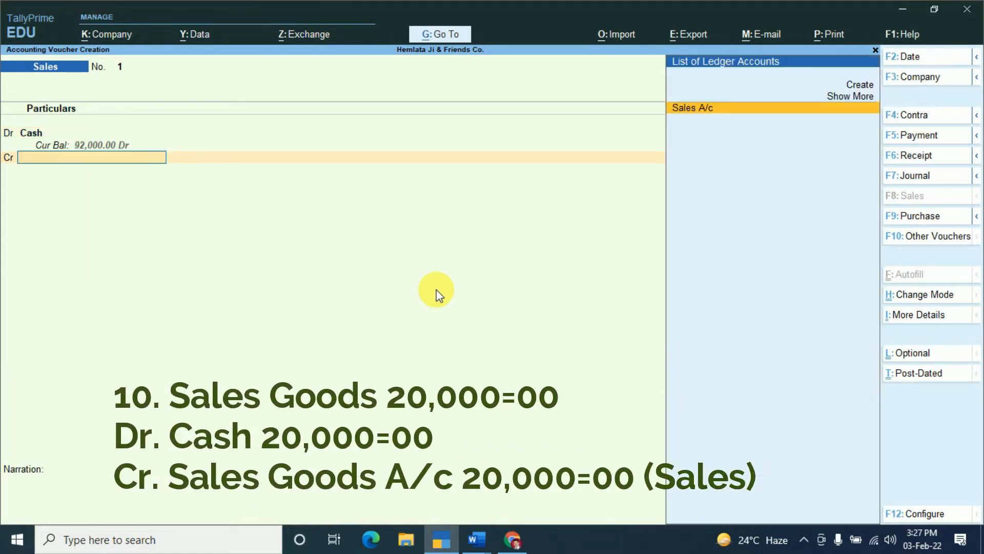
key("Return")
key("Return")
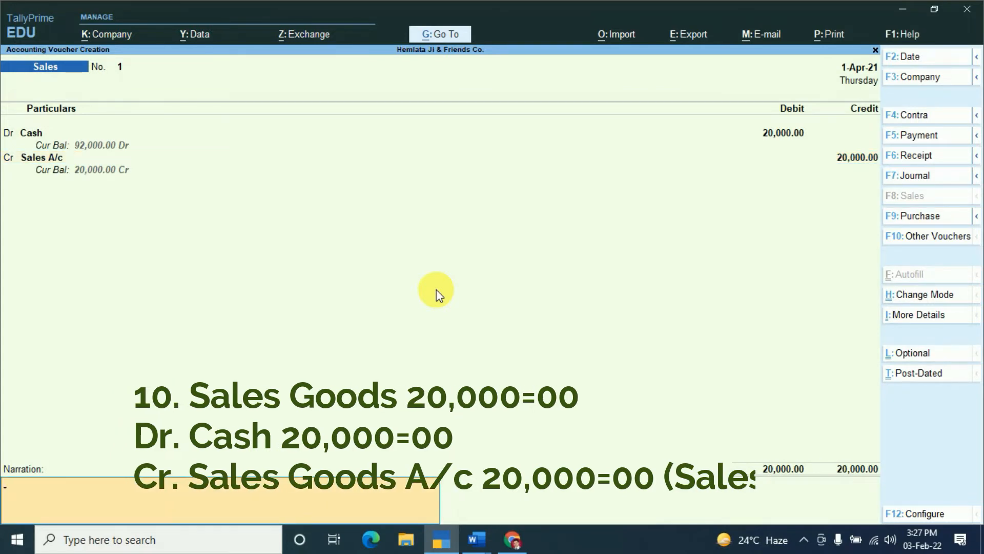
key("Return")
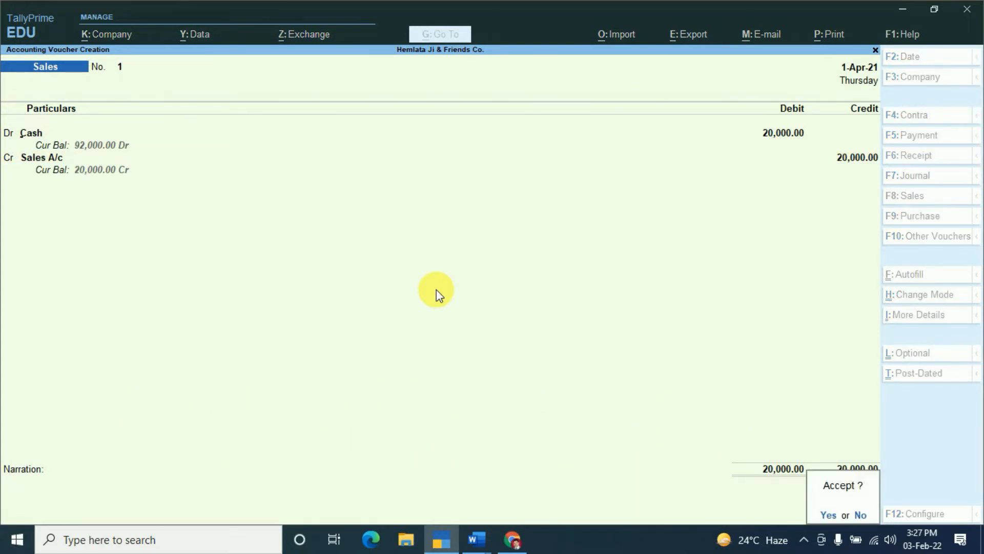
key("Return")
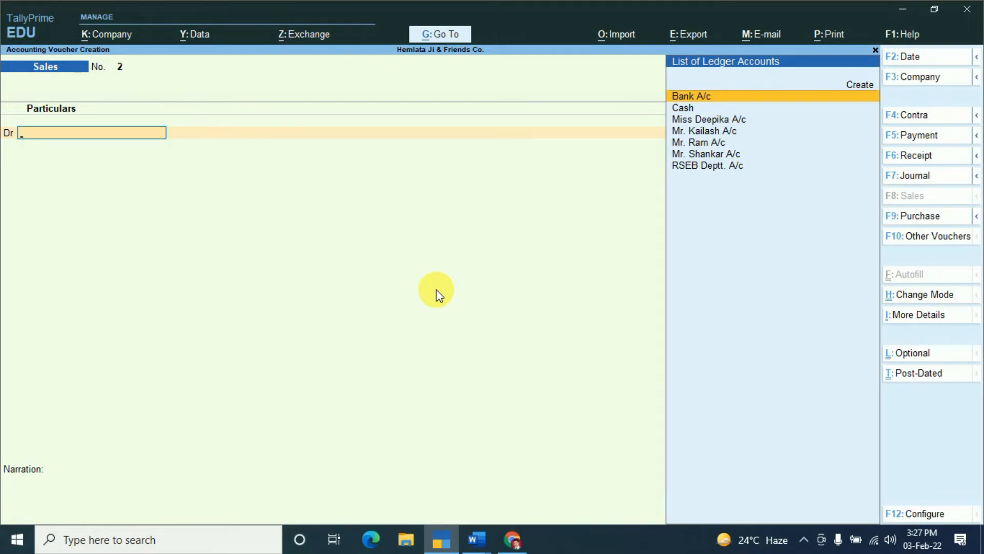
- Choose the female customer's ledger as the debit account of the second sales voucher and leave the delivery note numbers blank
type("M")
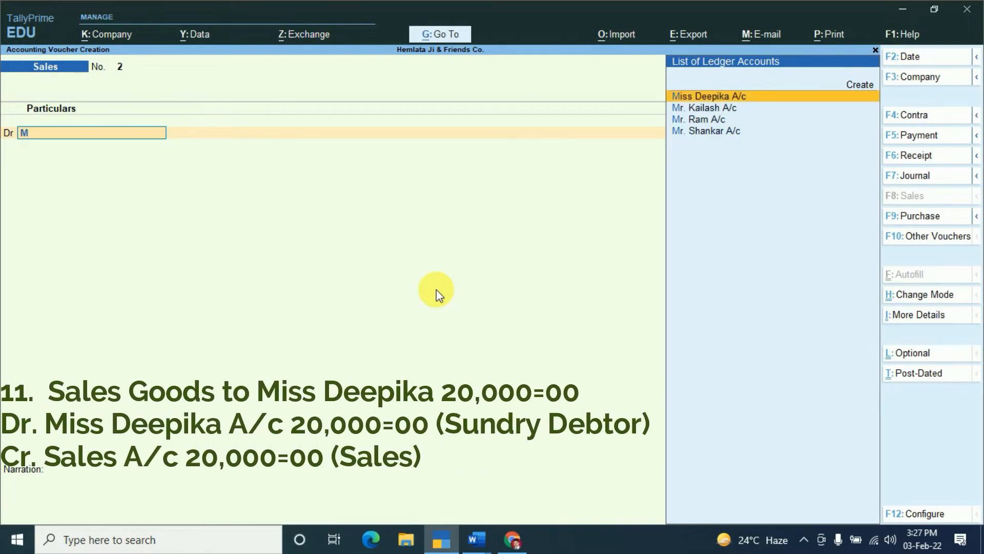
key("Return")
type("20")
key("BackSpace")
key("BackSpace")
key("Return")
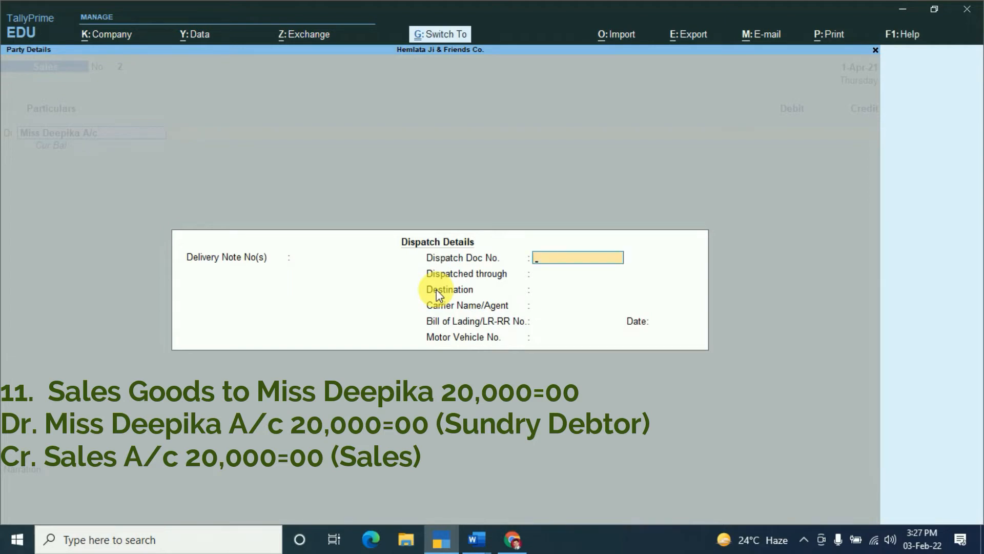
key("ctrl+a")
key("ctrl")
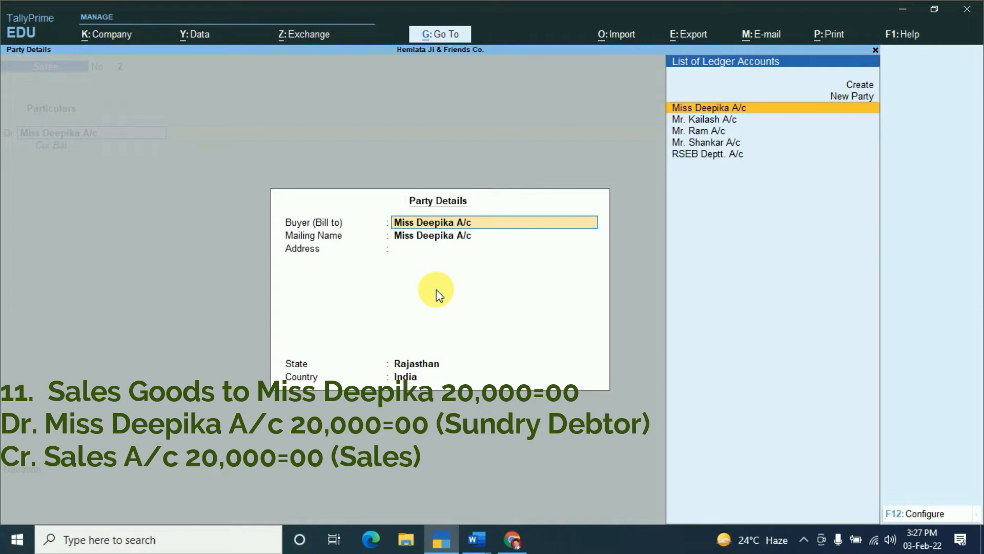
key("Return")
key("Return")
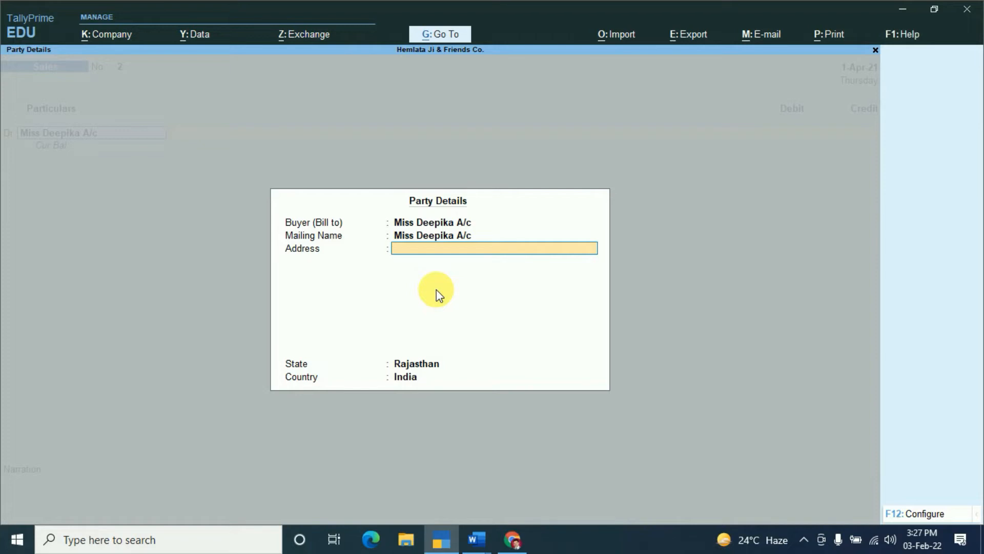
key("Escape")
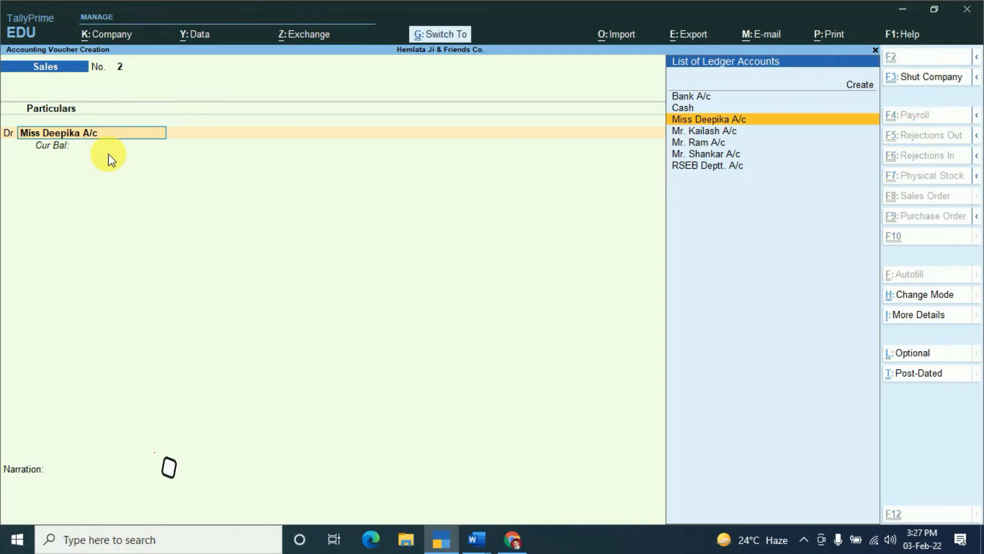
- Open the debited customer's ledger for alteration from the voucher and fill in the two-line mailing address
key("ctrl+Return")
key("Return")
key("Return")
key("Return")
key("Return")
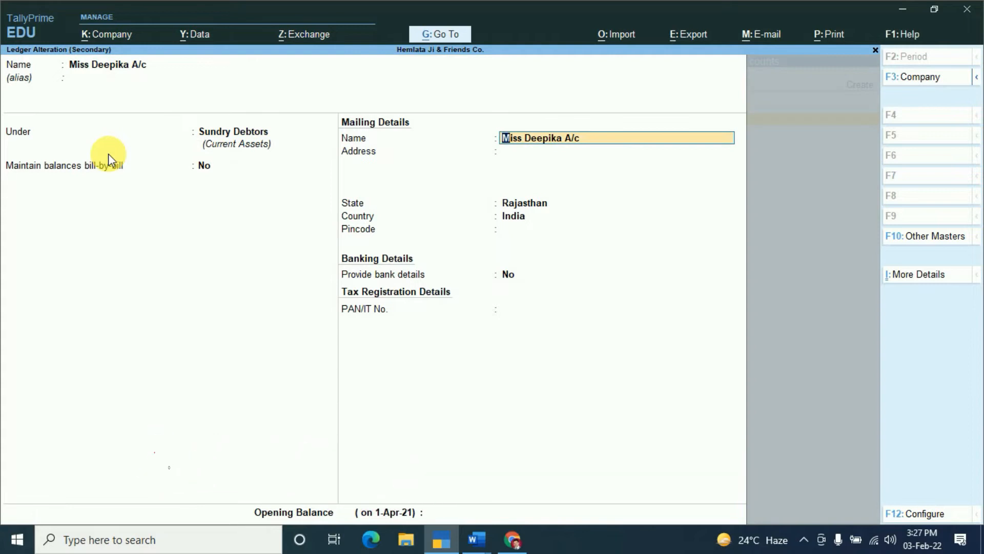
key("Return")
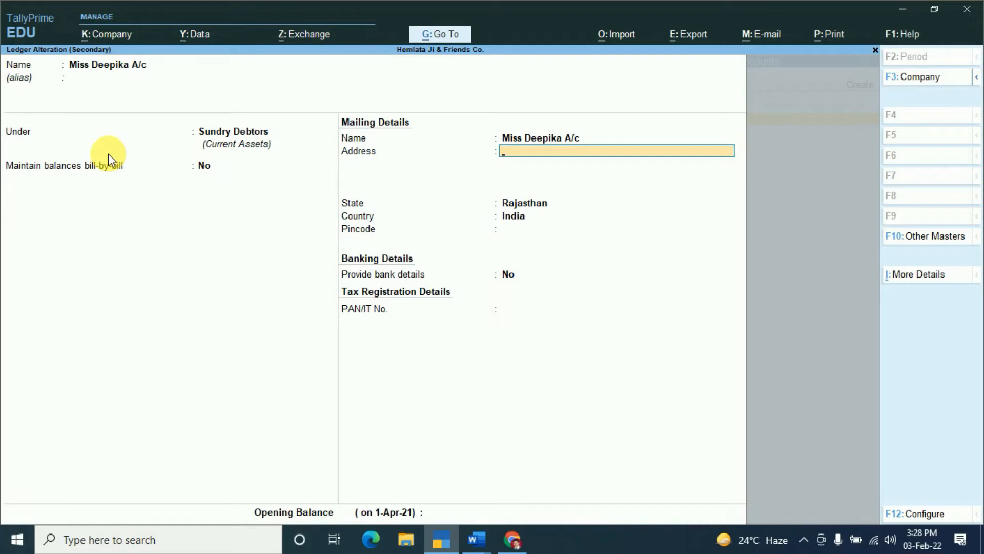
type("Near Bus Stand")
key("Return")
type("Banswara")
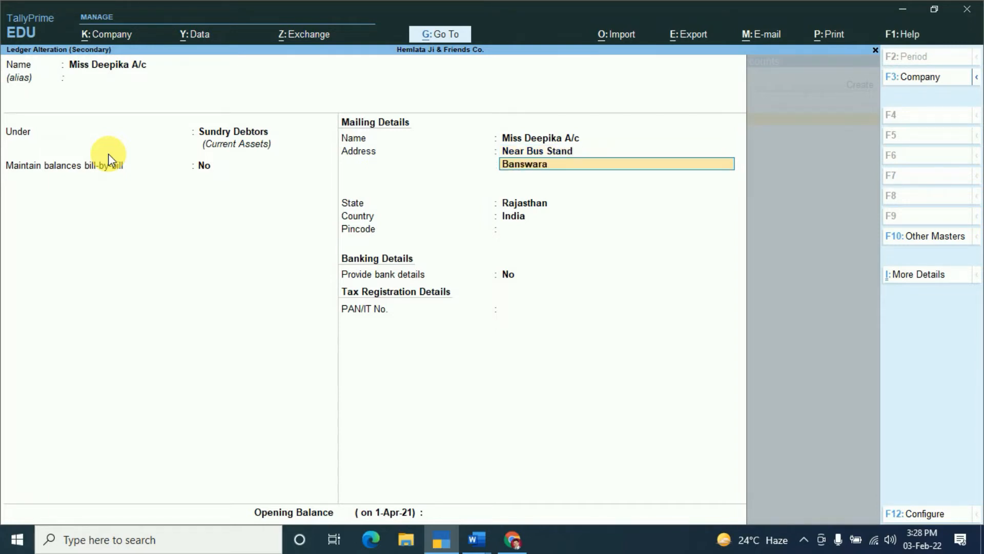
key("Return")
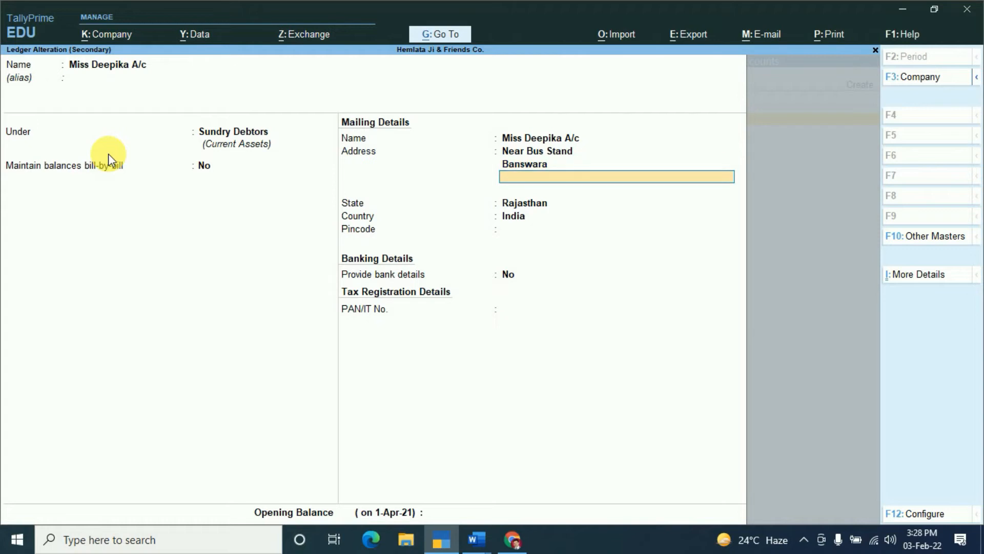
- Keep the ledger's default state and country, leave the pincode blank and save the altered customer ledger
key("Return")
key("Return")
key("Return")
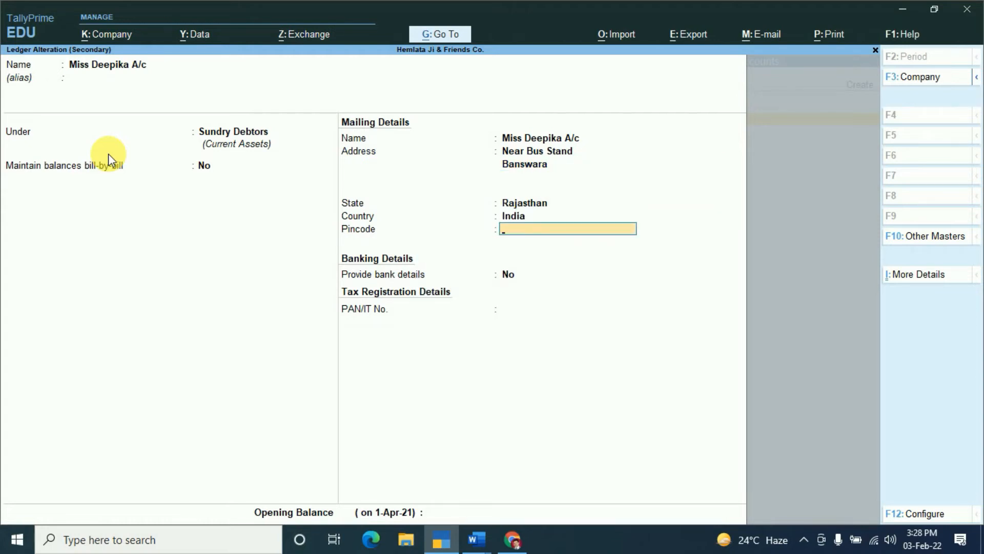
key("Return")
key("ctrl+a")
- Confirm the customer's ledger as the debit account, leave the dispatch details and buyer address blank, and accept the party details
key("Return")
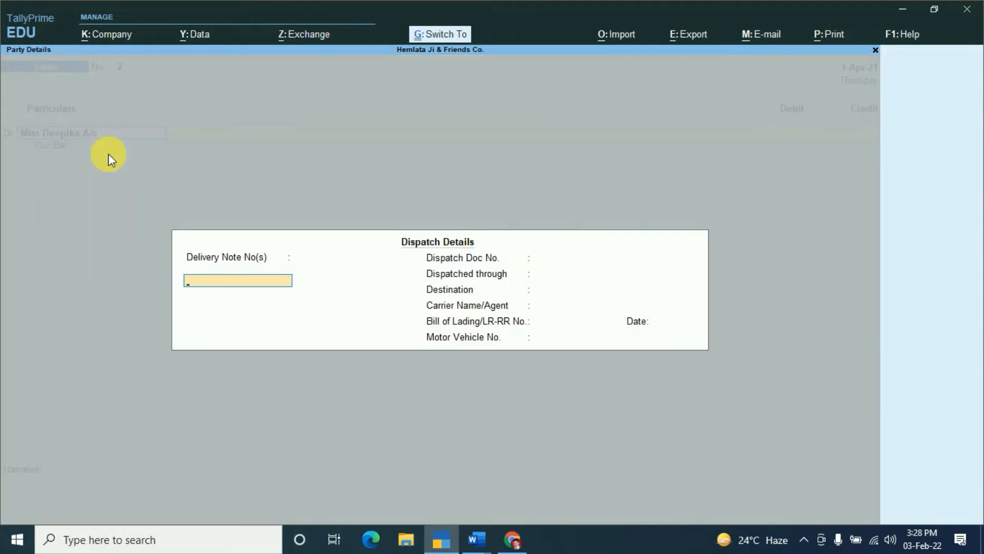
key("ctrl+a")
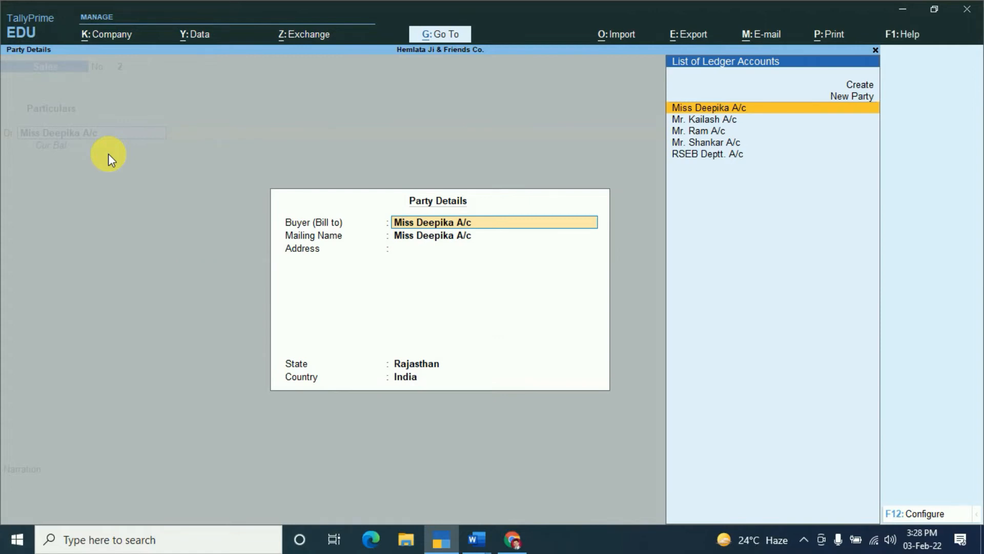
key("Return")
key("Return")
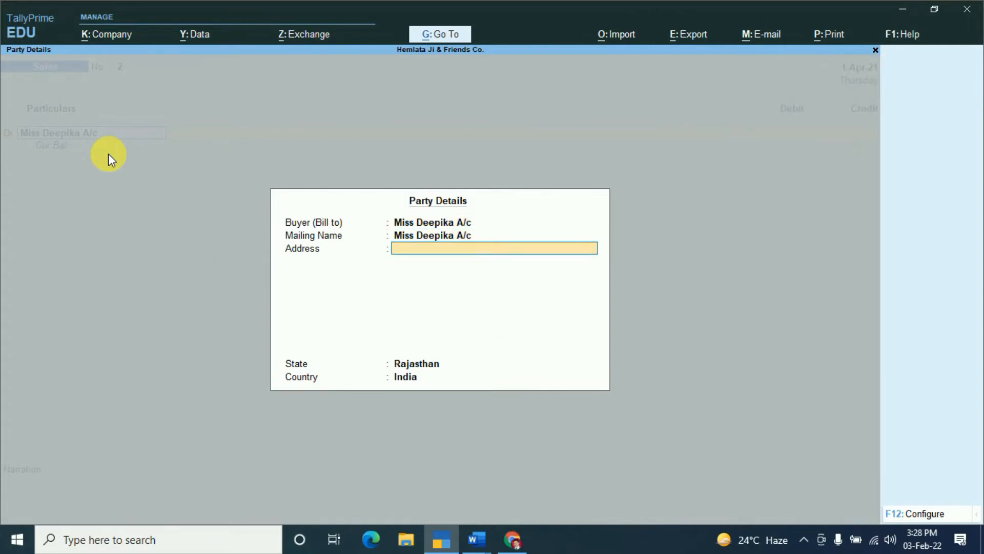
key("Return")
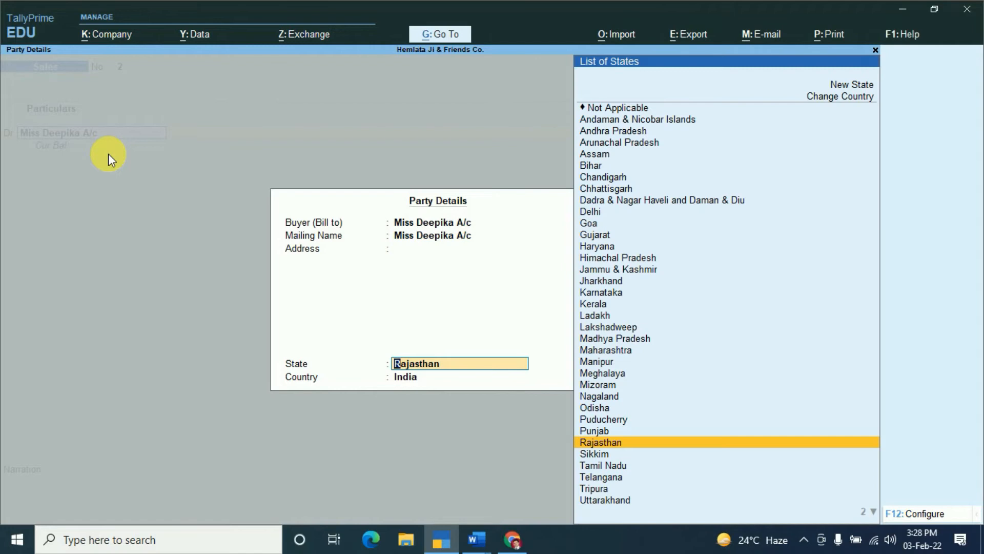
key("ctrl+a")
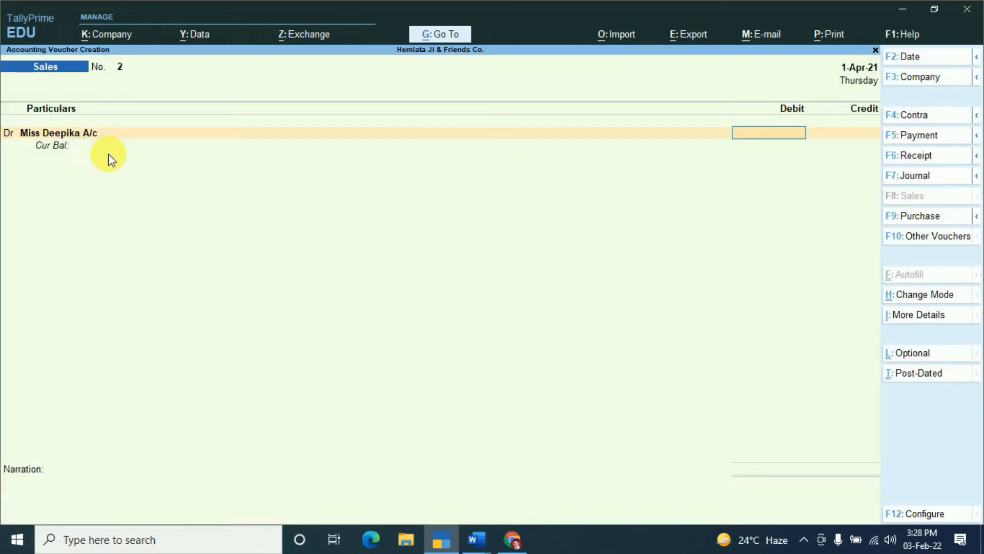
- Debit the customer's ledger and credit Sales A/c with 20,000 each, and save the voucher without a narration
type("20000")
key("Return")
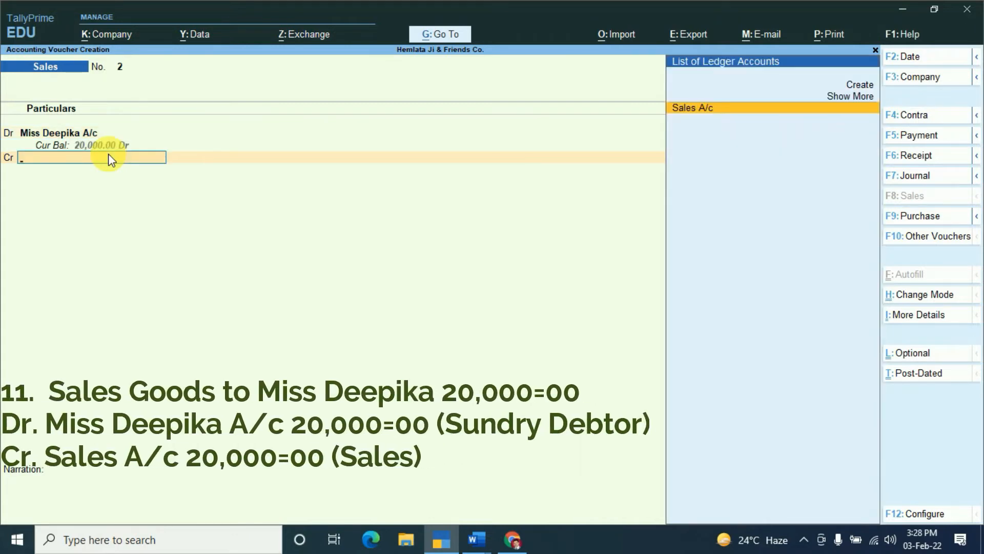
key("Return")
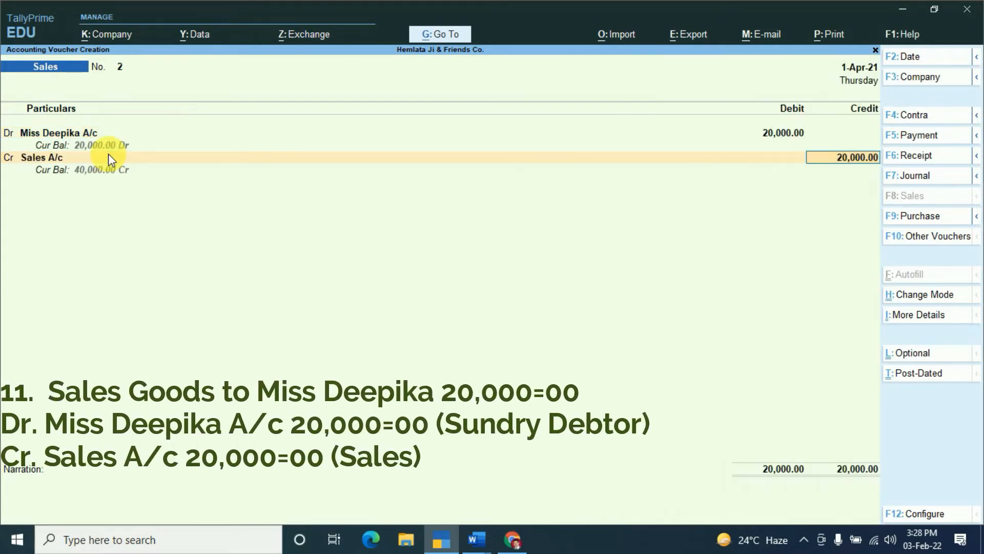
key("Return")
key("Return")
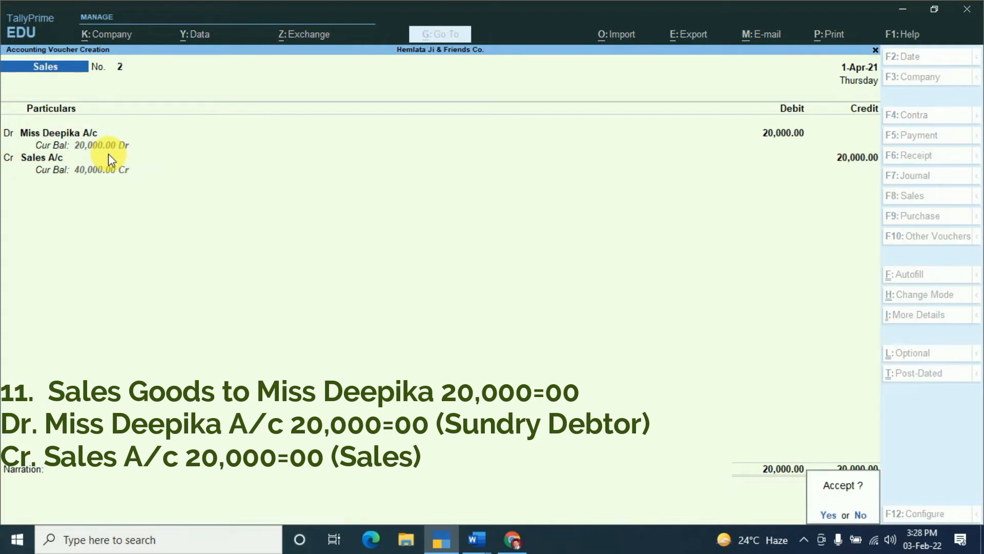
key("Return")
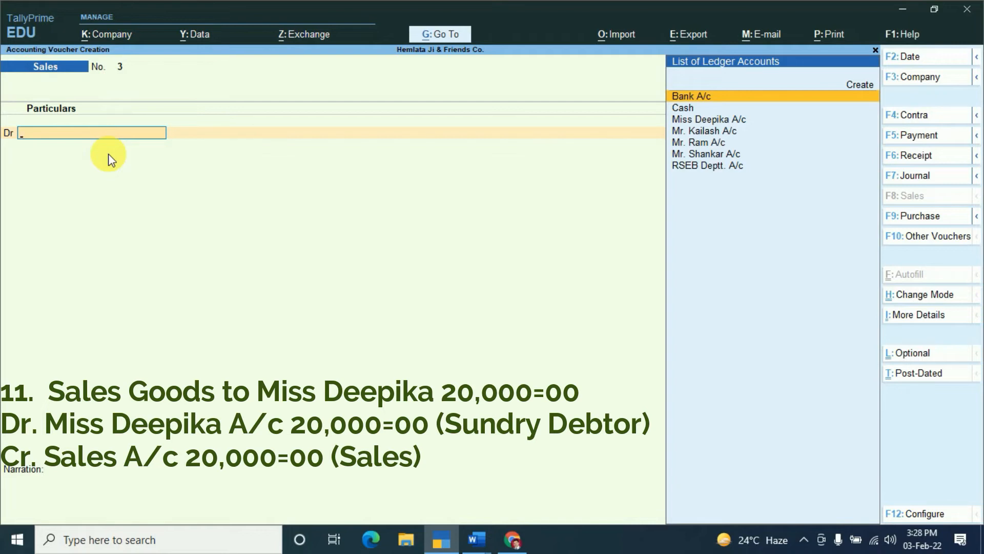
- Debit Cash in the sales voucher, leave the dispatch details blank and accept the default party details
key("Down")
key("Return")
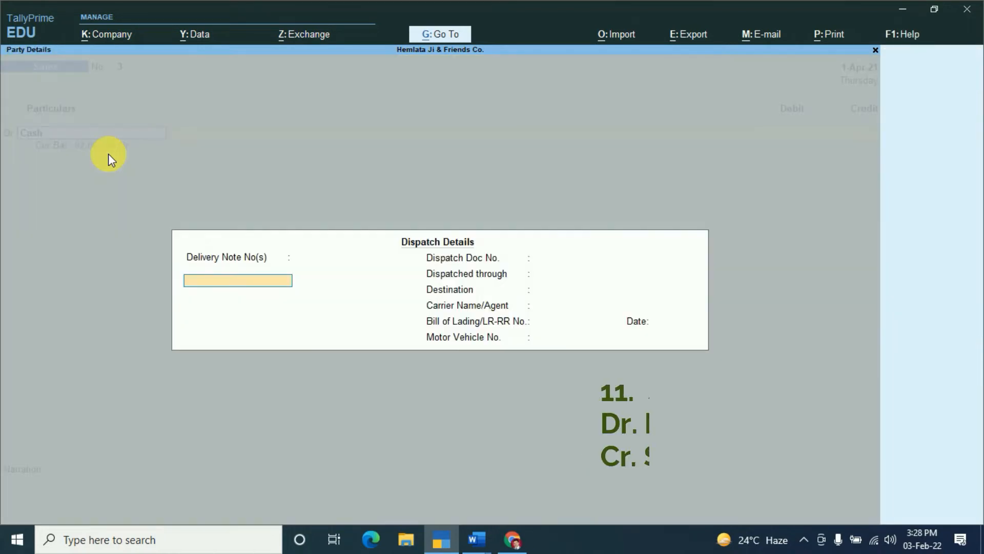
key("ctrl+a")
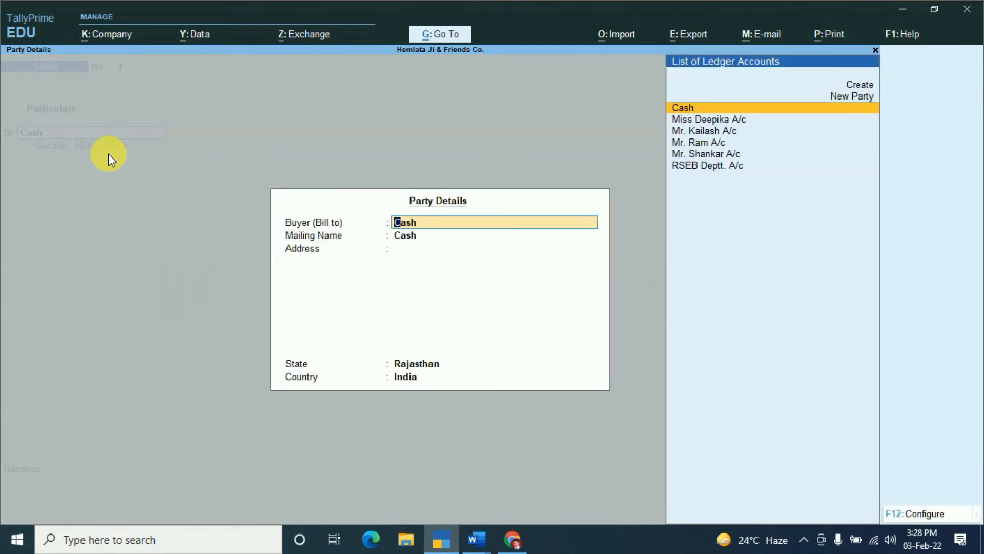
key("ctrl+a")
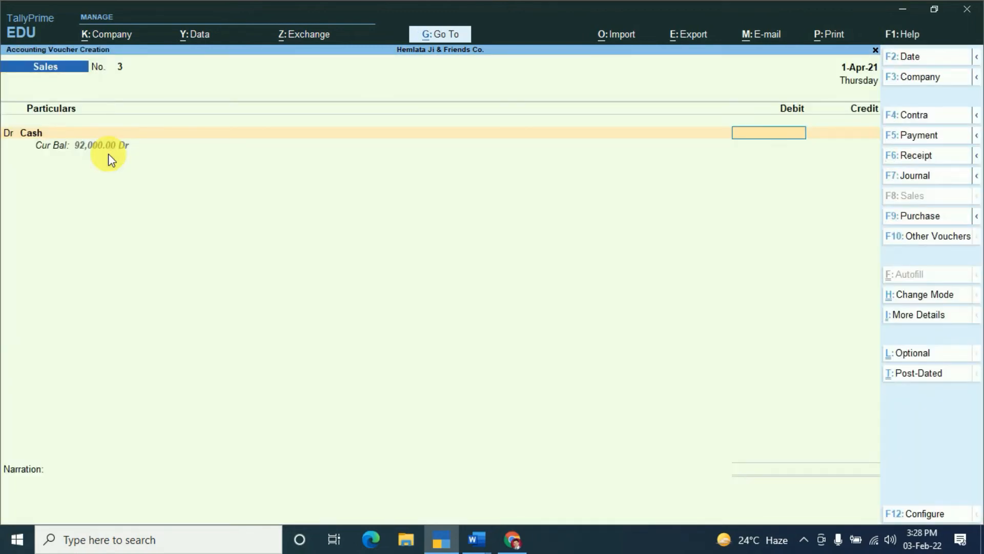
- Reopen the Cash entry's party details, leave the dispatch details blank and choose the customer's ledger as buyer, keeping its other details
key("BackSpace")
key("Return")
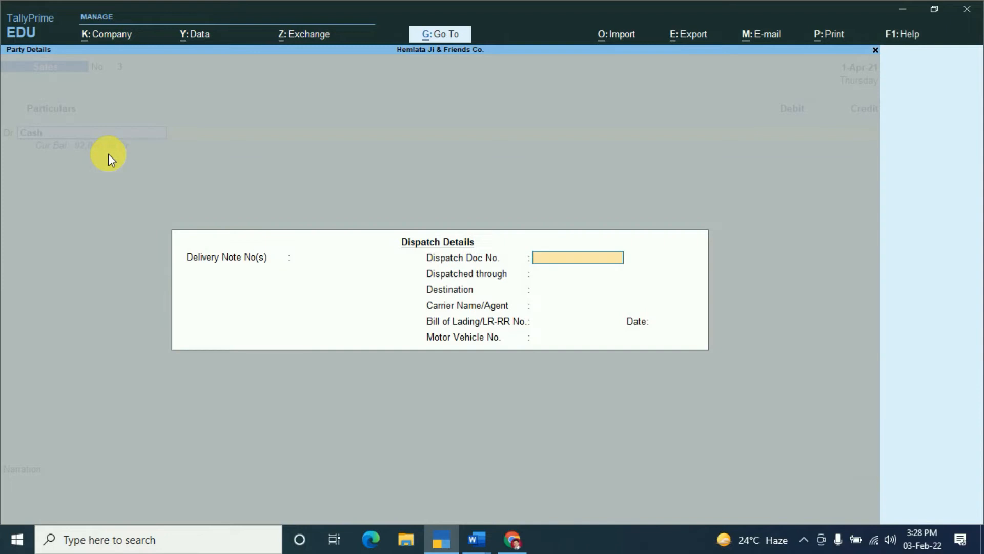
key("ctrl+a")
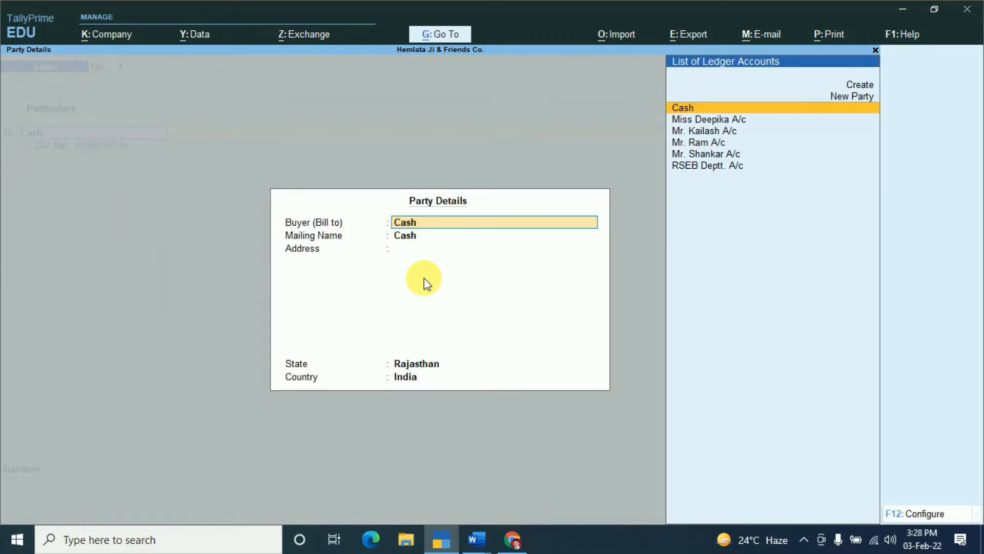
key("Return")
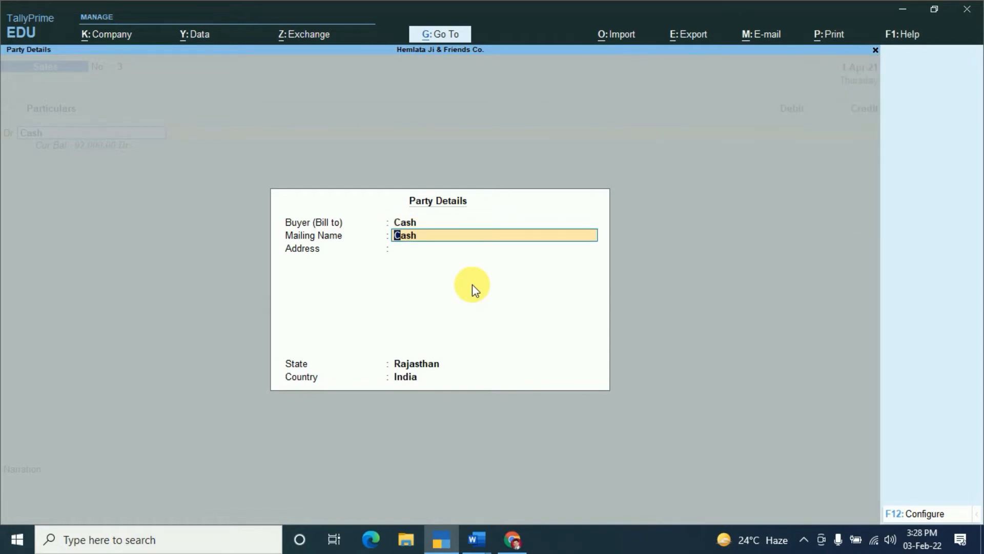
key("BackSpace")
key("Down")
key("Return")
key("Return")
key("Return")
key("Return")
key("Return")
key("Return")
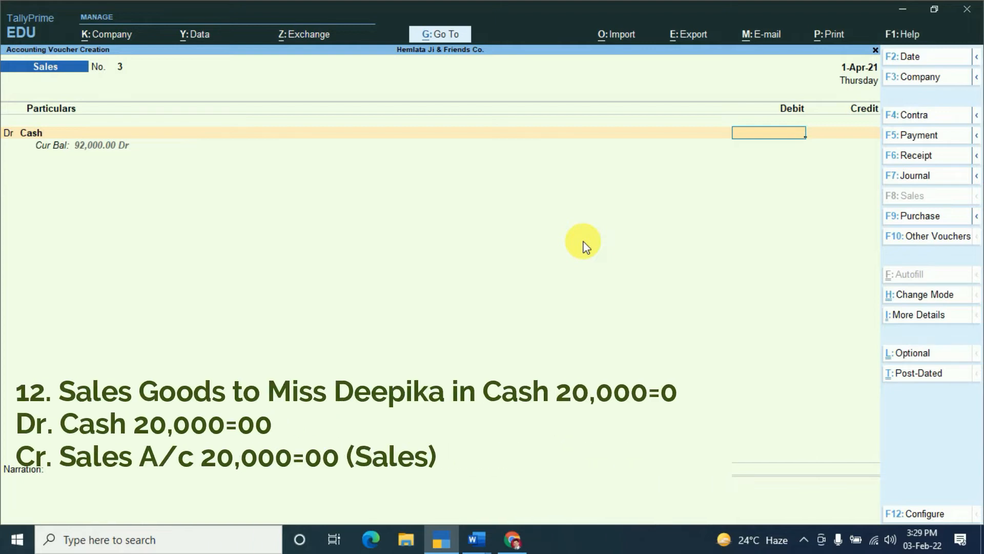
- Debit Cash and credit Sales A/c with 20,000 each, and save the sales voucher without a narration
type("20000")
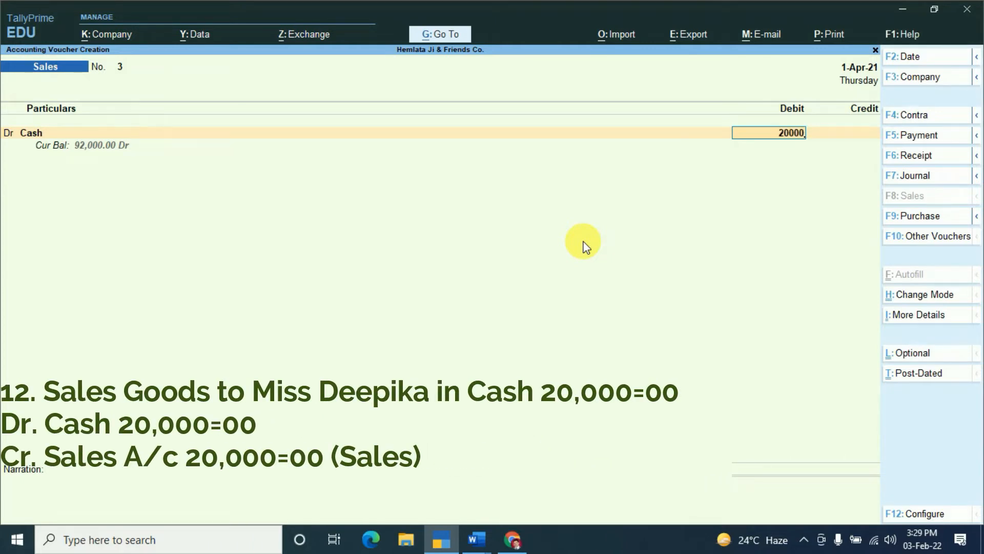
key("Return")
key("Return")
key("Return")
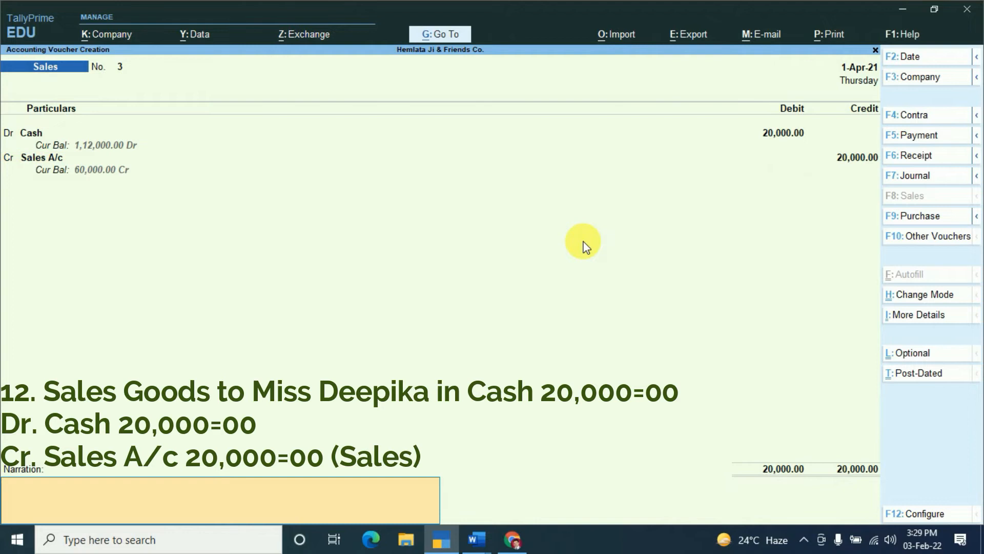
key("Return")
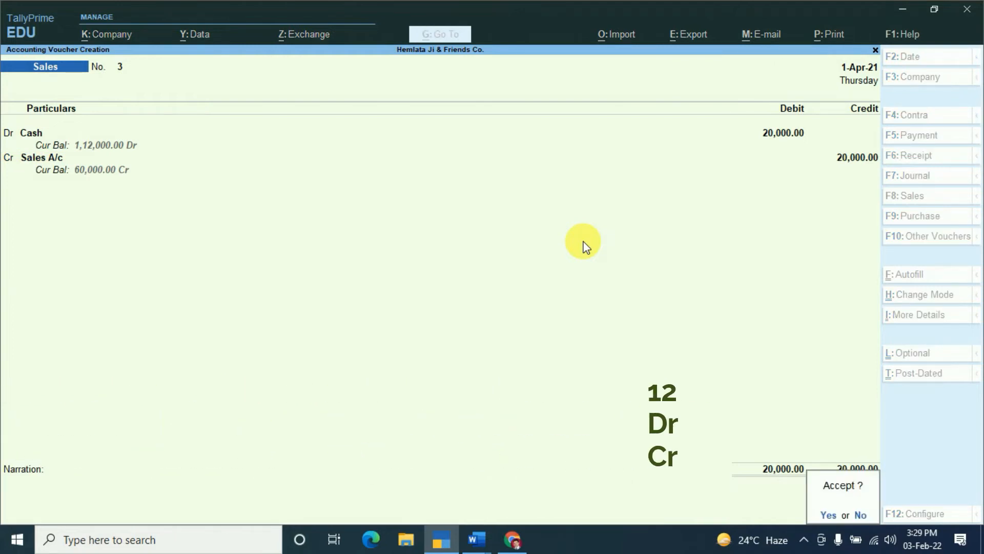
key("Return")
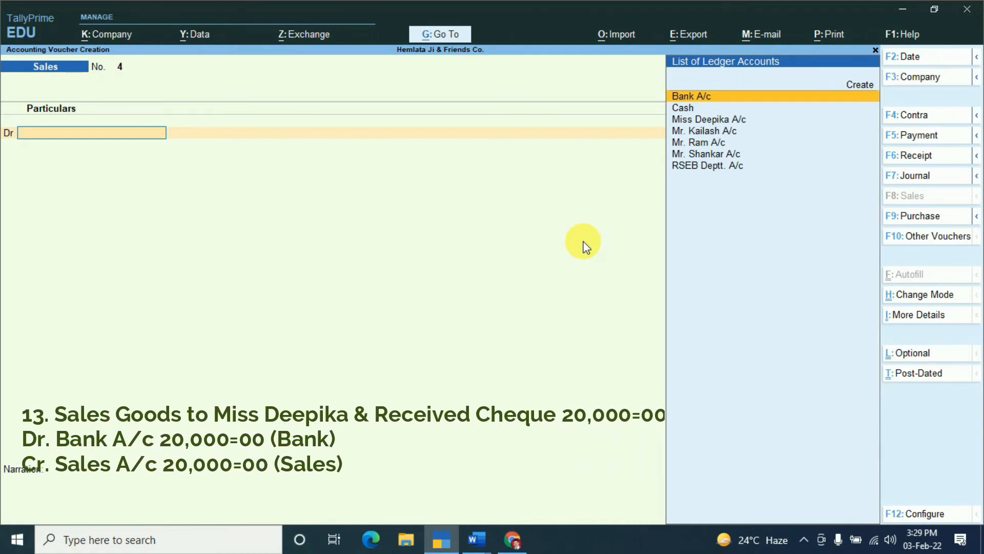
- Debit Bank A/c in the new sales voucher, leave the dispatch details blank and choose the customer's ledger as buyer
key("Return")
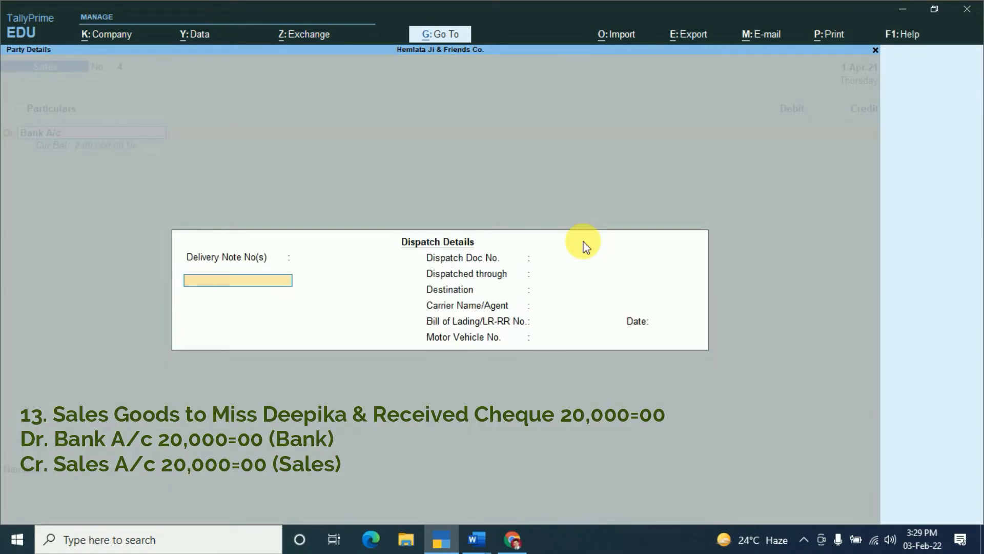
key("ctrl+a")
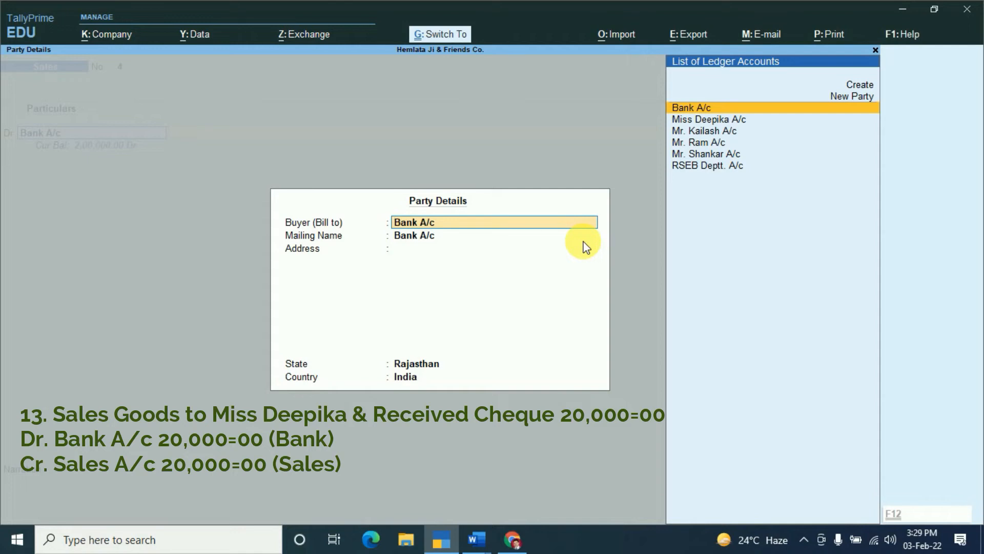
key("Down")
key("Return")
key("ctrl+a")
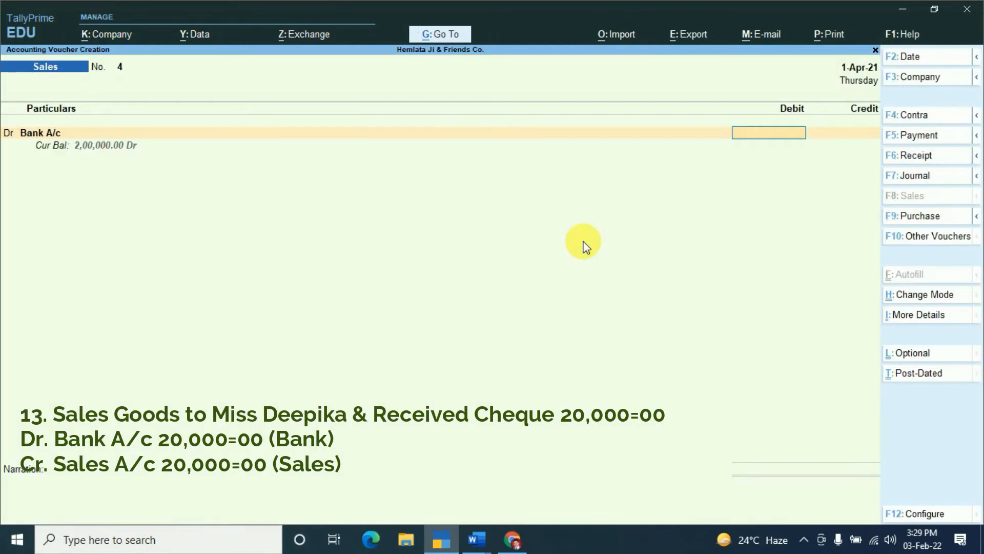
- Debit Bank A/c with 20,000 and allocate it as Cheque/DD with instrument number 123456, the default date and bank Not Applicable
type("20,000")
key("Return")
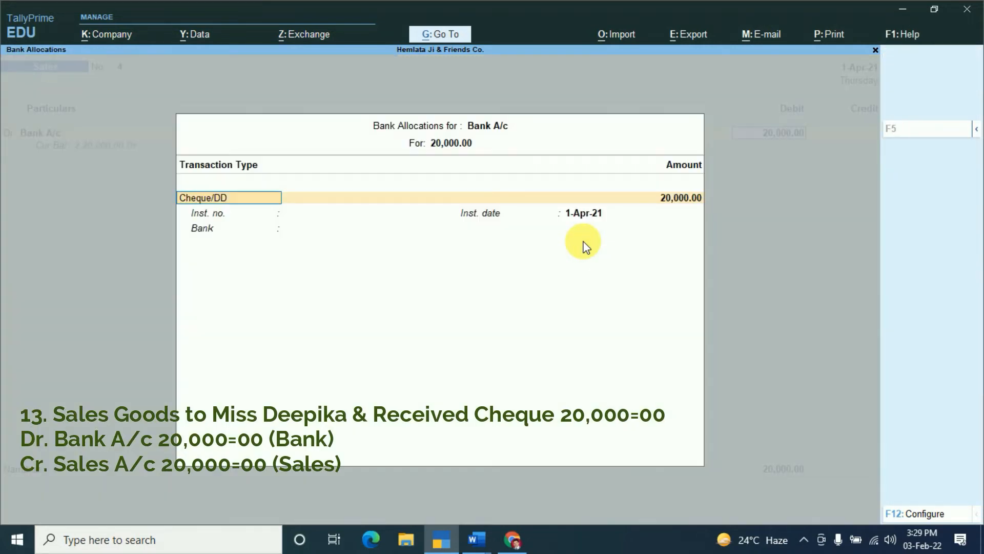
key("Return")
key("Return")
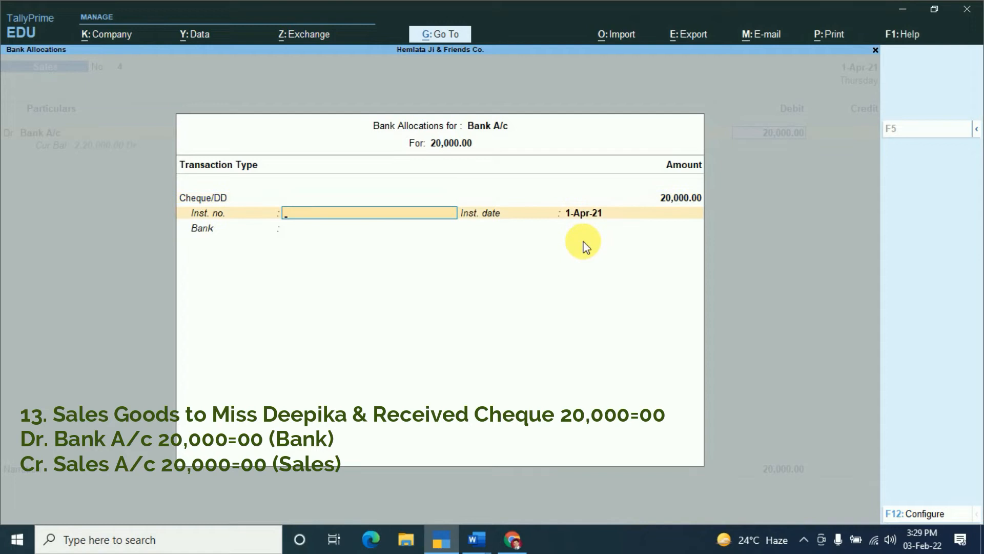
type("123456")
key("Return")
key("Return")
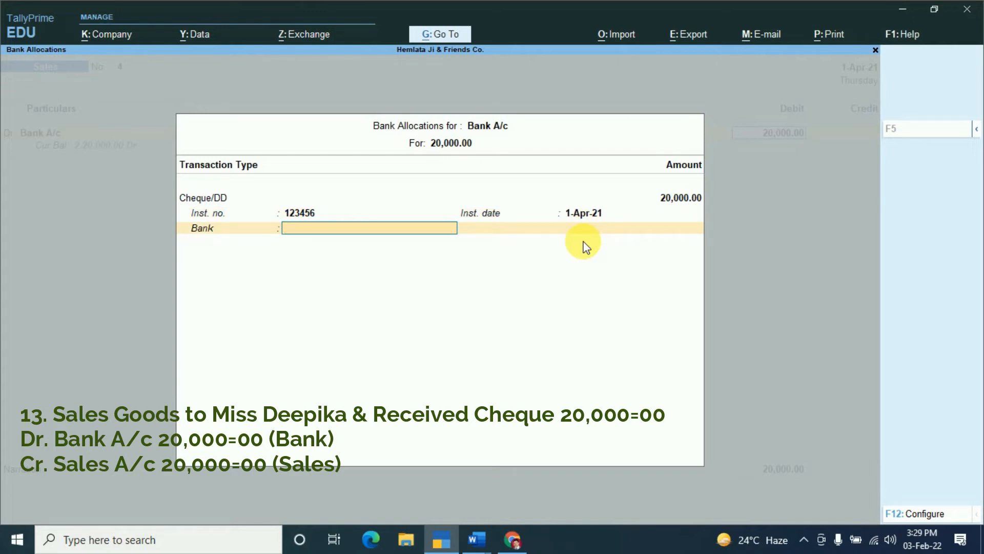
type("P")
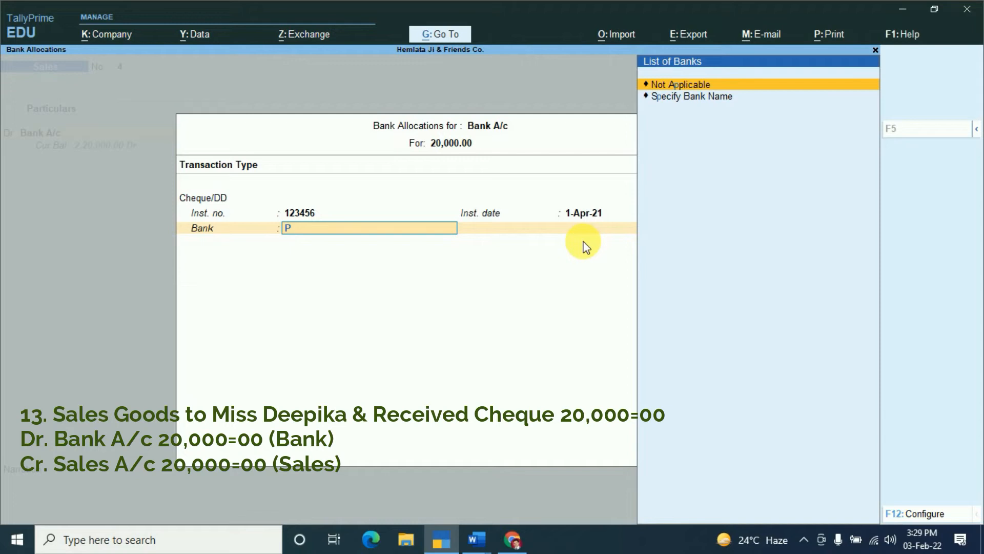
key("Return")
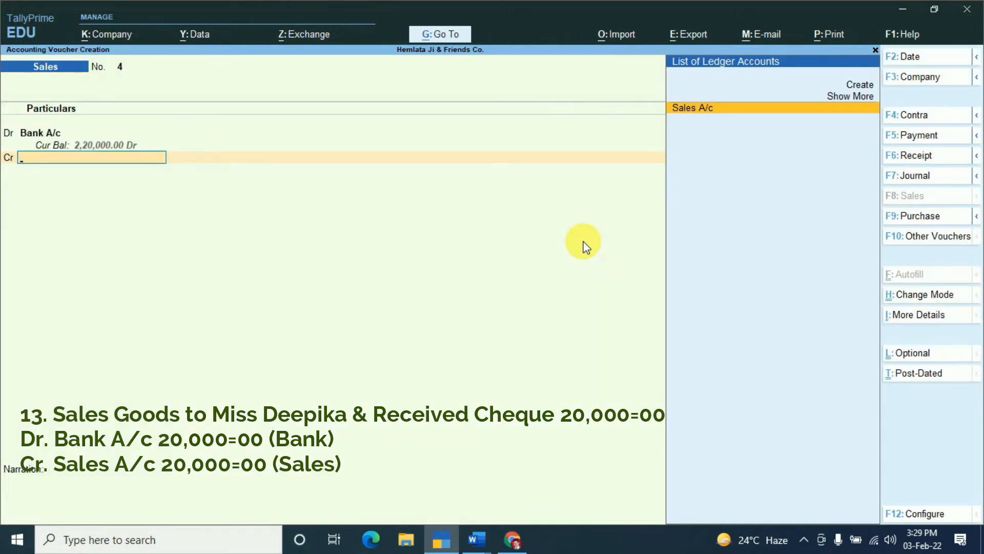
- Credit Sales A/c with 20,000 and save the bank sales voucher without a narration
key("Return")
key("Return")
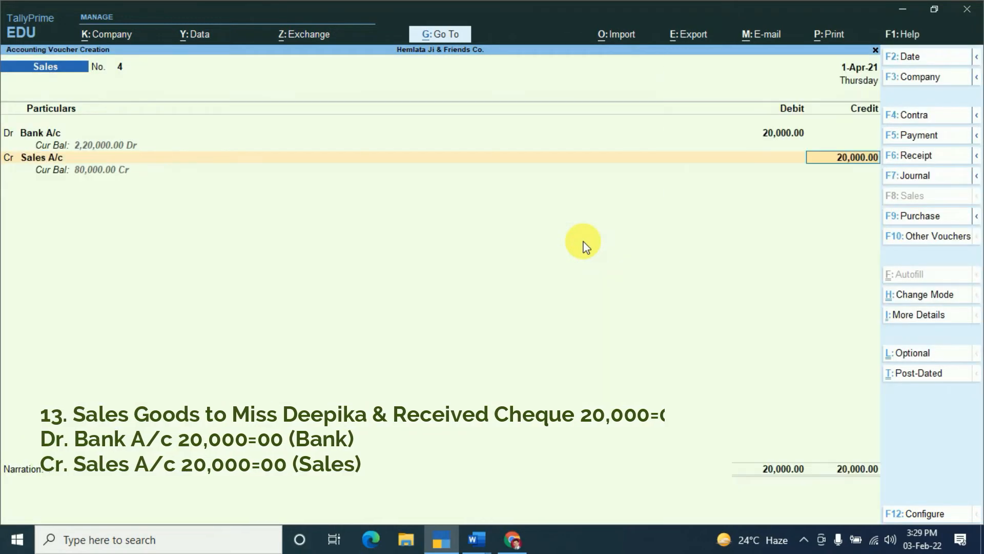
key("Return")
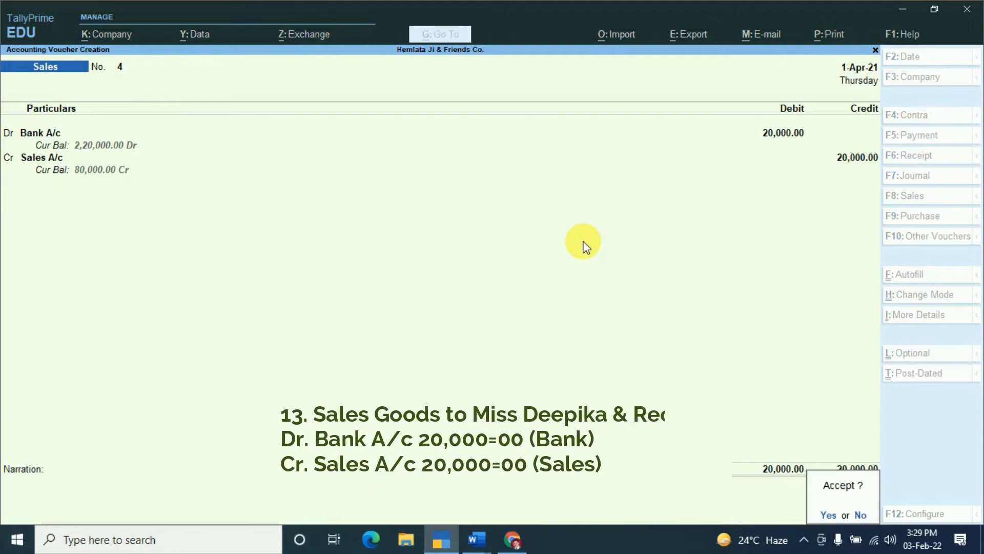
key("Return")
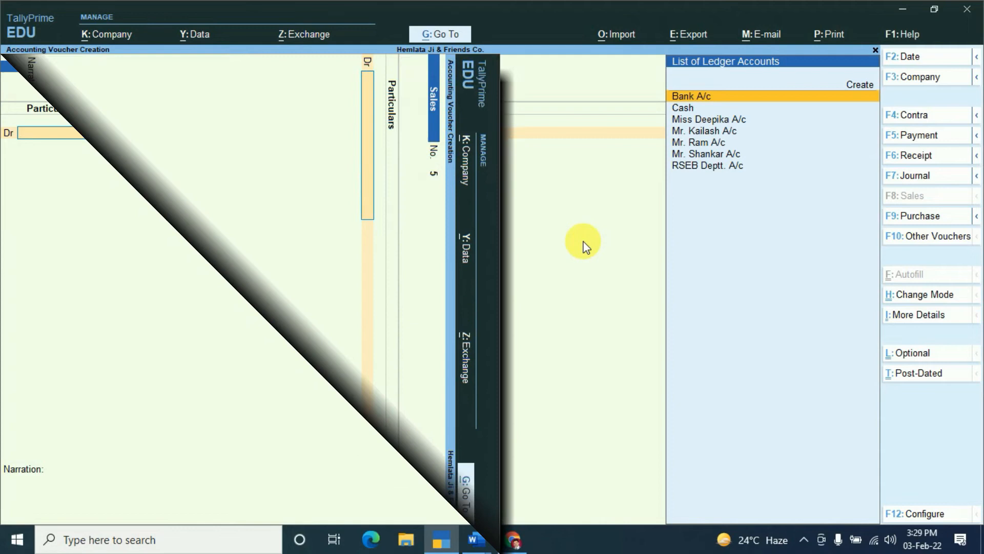
- Start a receipt voucher and credit the owner's Capital A/c with 20,00,000
key("F6")
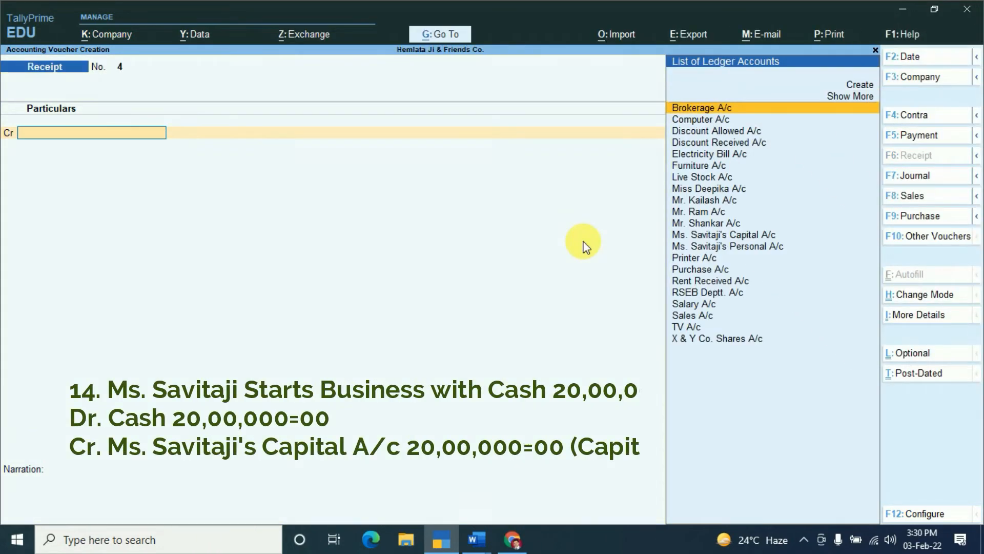
type("S")
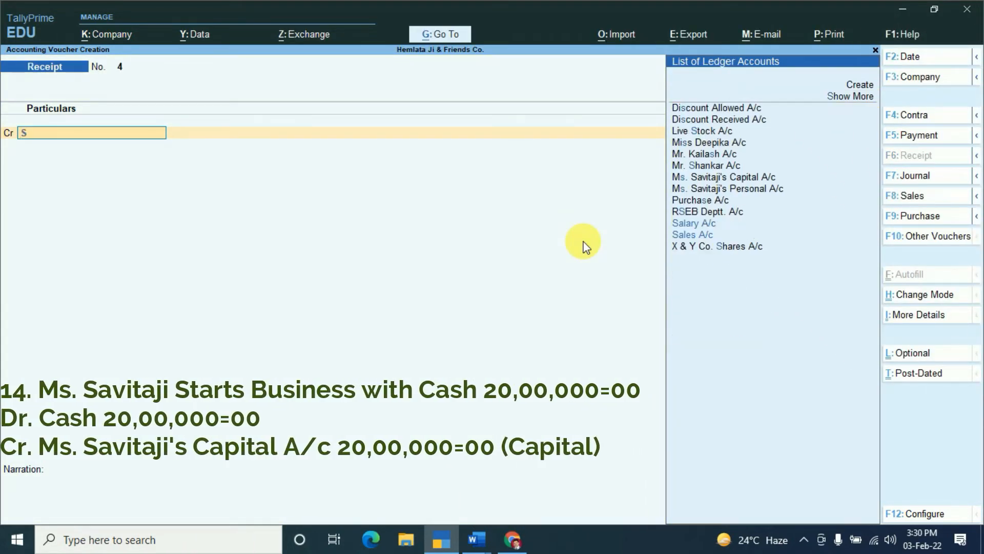
key("Up")
key("Up")
key("Up")
key("Up")
key("Up")
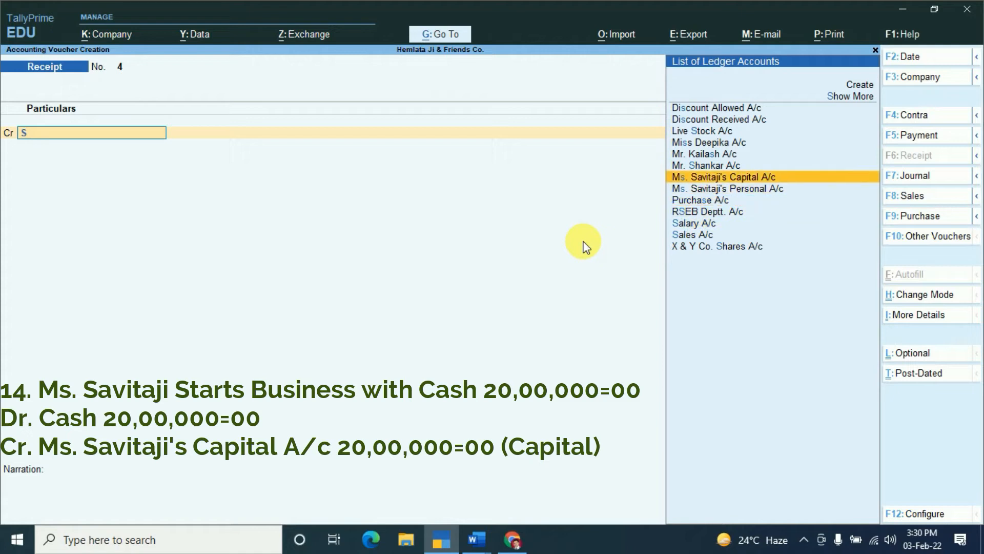
key("Return")
type("20")
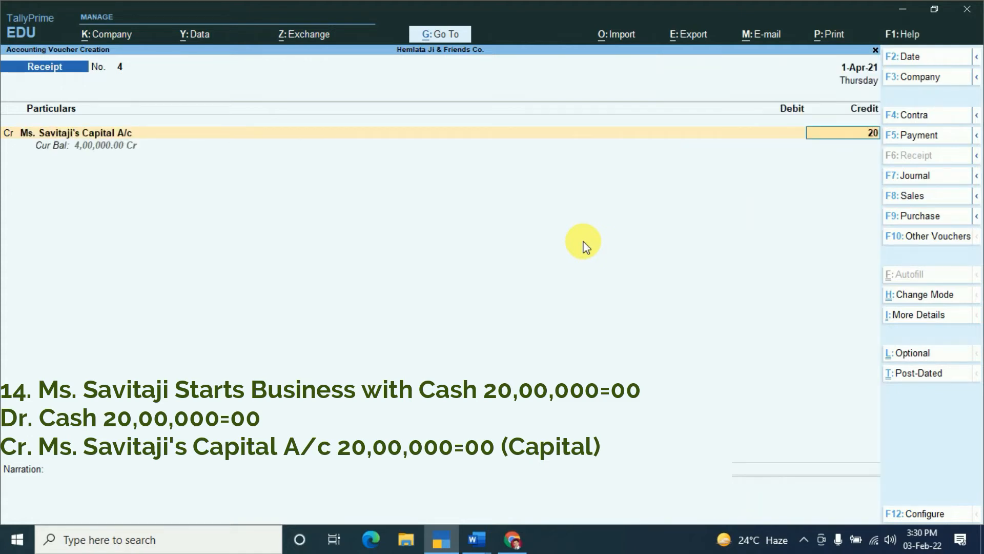
type(",00,00000")
key("Return")
- Debit Cash with 20,00,000 and save the receipt voucher without a narration
key("Return")
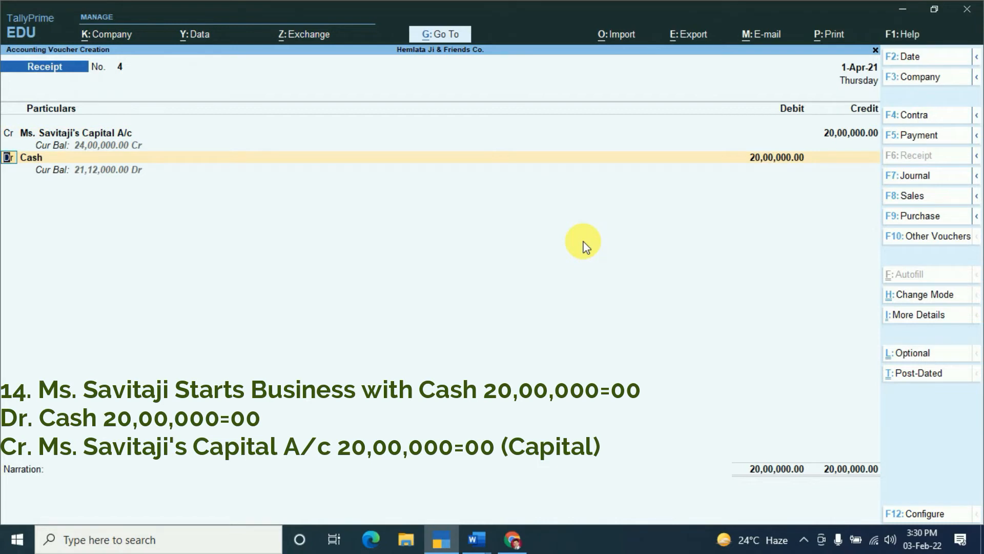
key("Return")
key("Return")
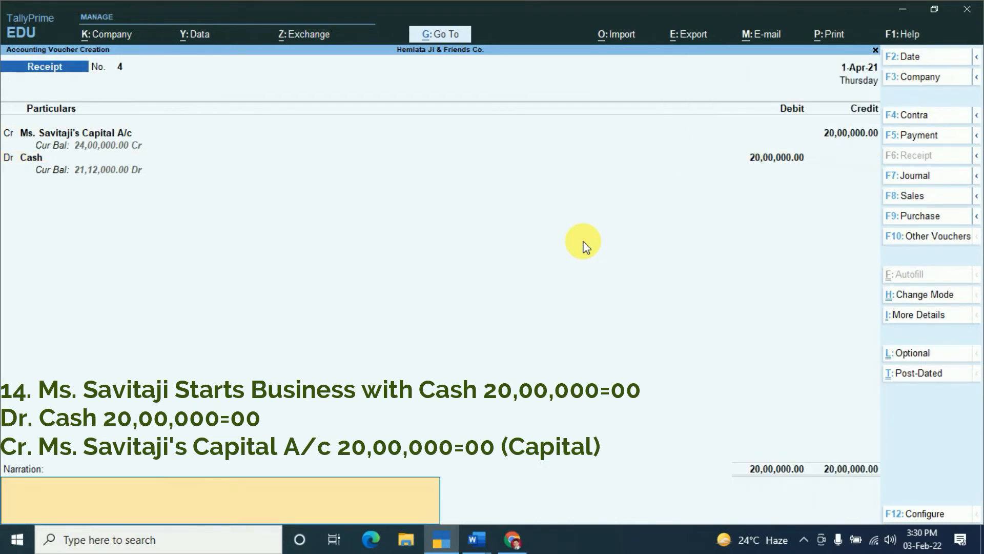
key("Return")
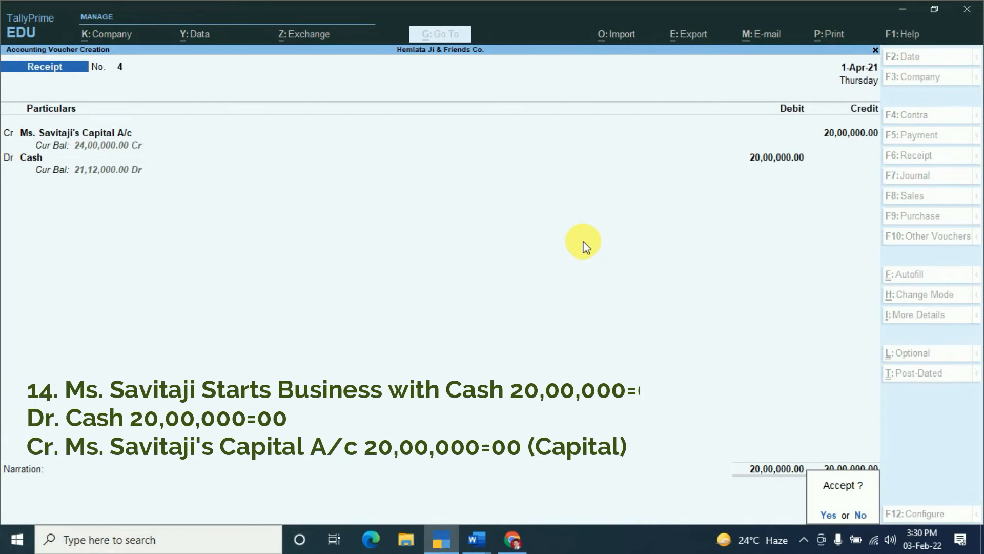
key("Return")
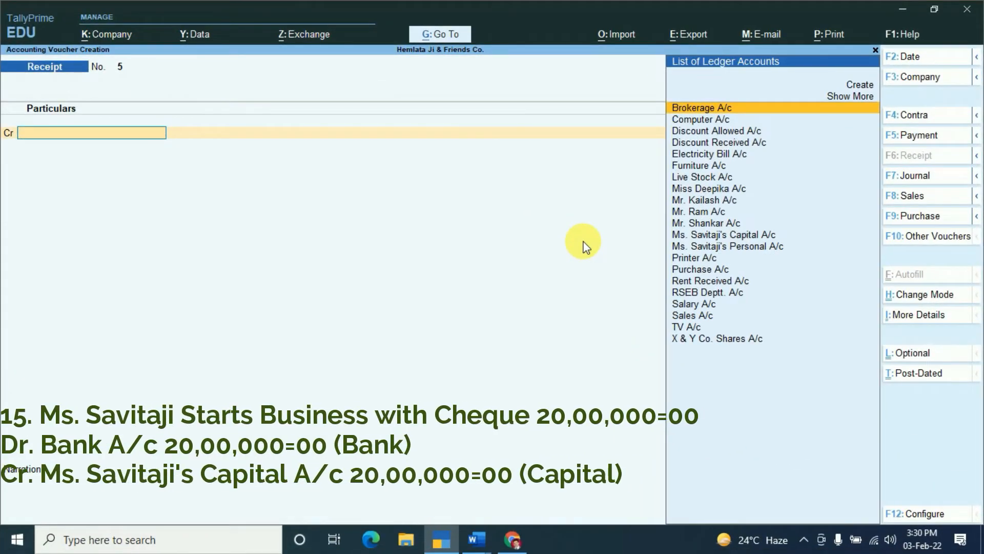
- Credit the owner's Capital A/c with 20,00,000 in the new receipt voucher for the cheque contribution
type("S")
key("Up")
key("Up")
key("Up")
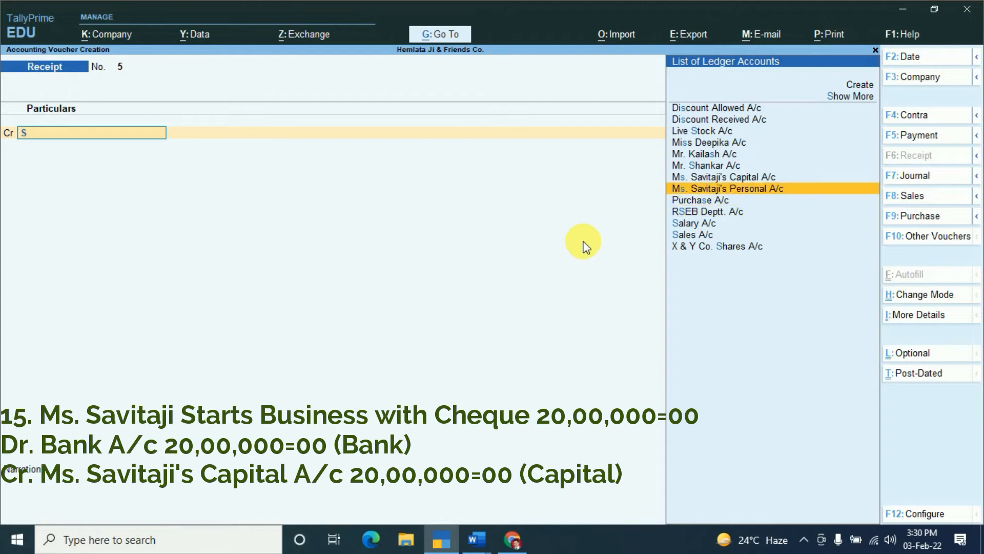
key("Up")
key("Return")
type("200000")
key("Return")
key("BackSpace")
type("20000")
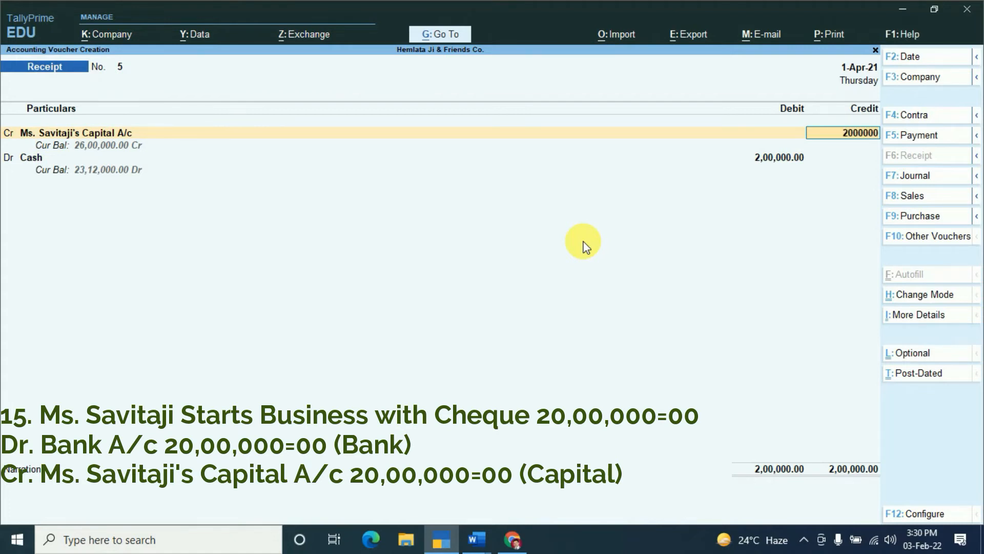
key("Return")
- Change the debit ledger to Bank A/c for 20,00,000 and allocate it as Cheque/DD, leaving the instrument number and bank blank
type("B")
key("Return")
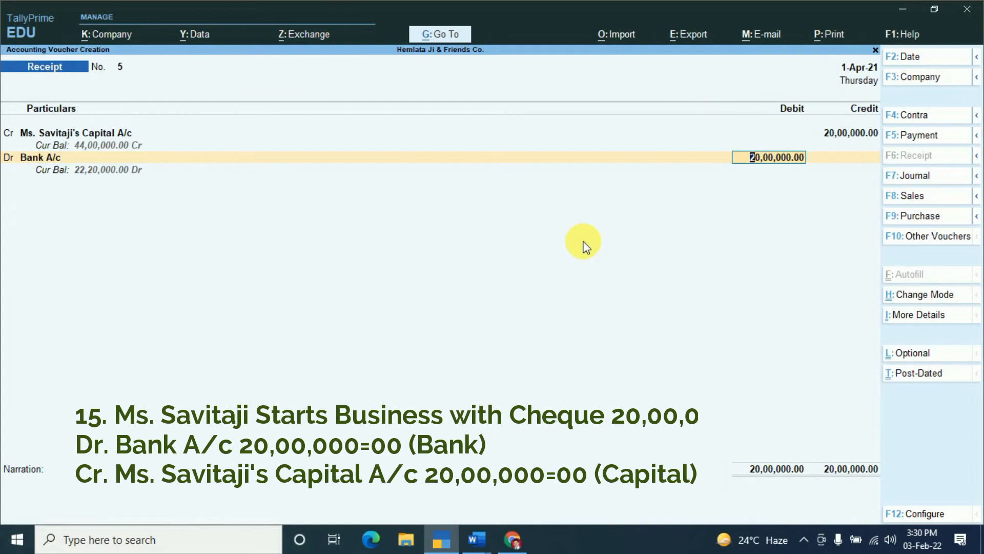
key("Return")
key("Return")
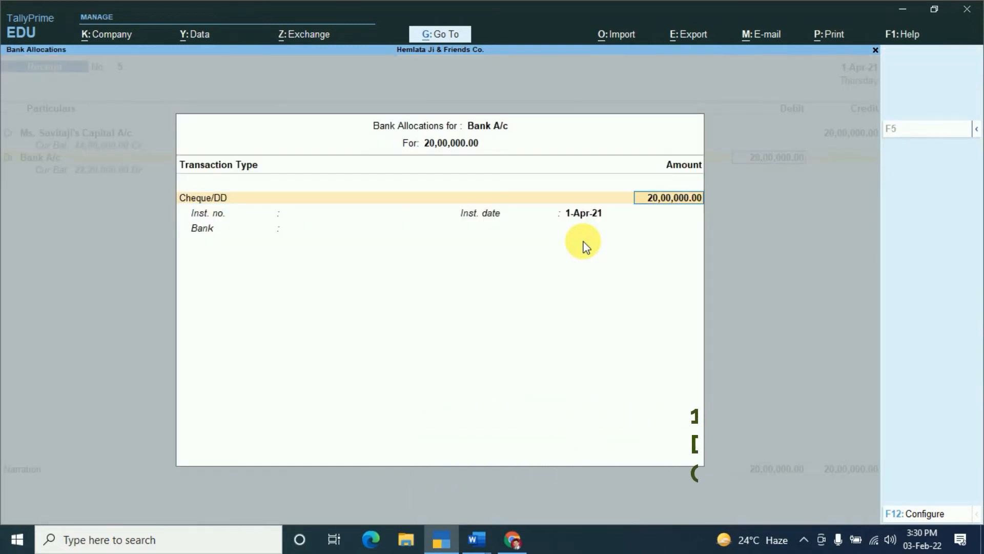
key("Return")
key("Return")
key("Return")
key("Return")
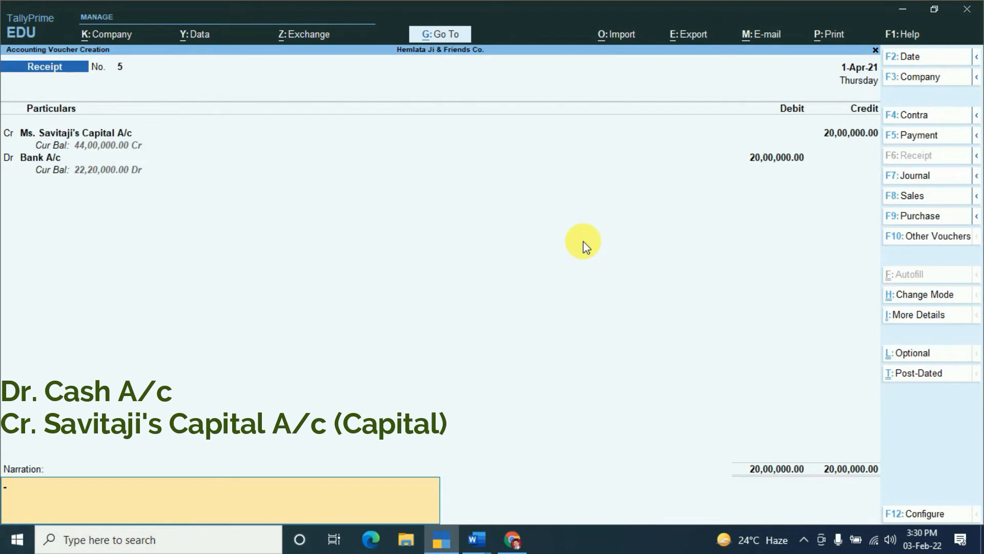
- Save the receipt voucher for the cheque capital contribution without a narration
key("Return")
key("Return")
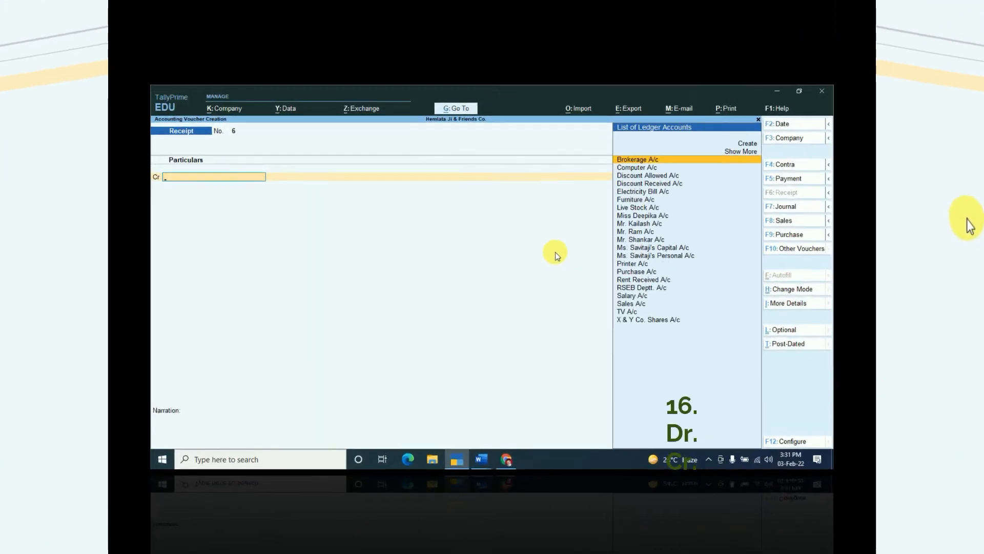
- Start a payment voucher and debit the owner's Personal A/c with 20,000
key("F5")
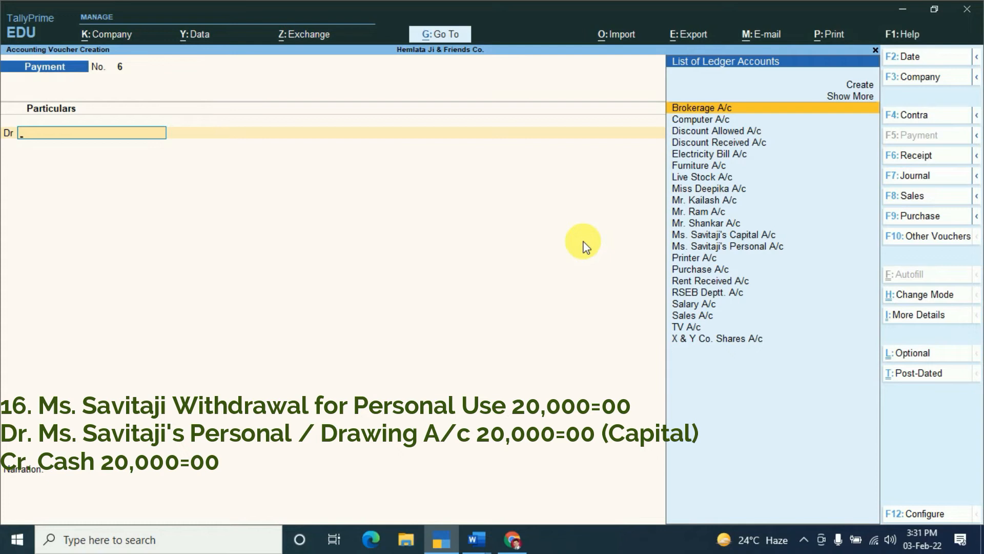
type("S")
key("Up")
key("Up")
key("Up")
key("Up")
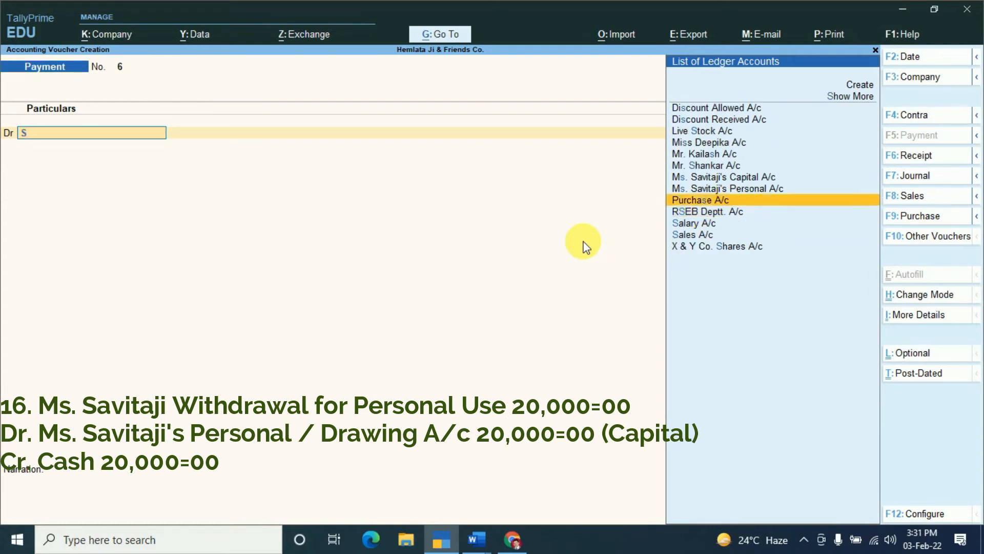
key("Return")
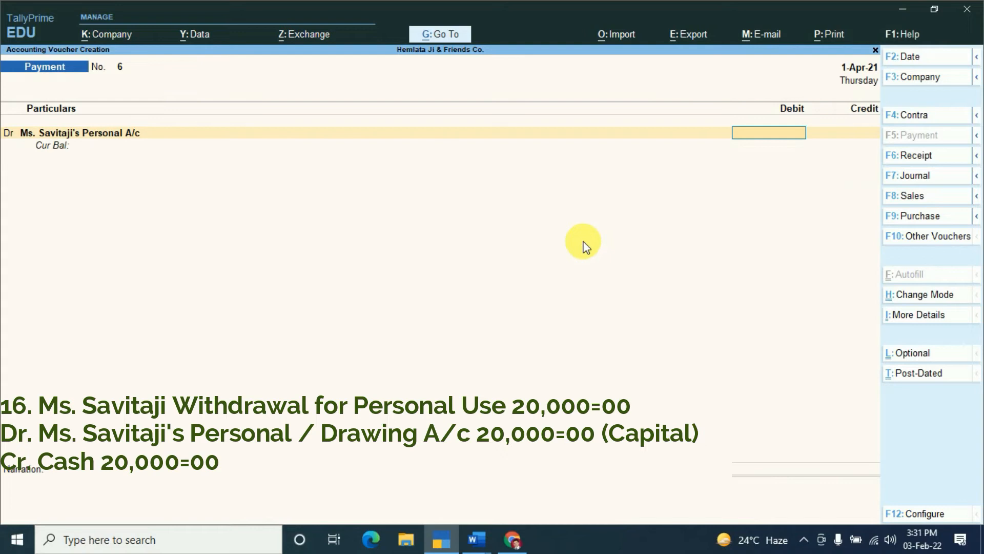
type("20000")
key("Return")
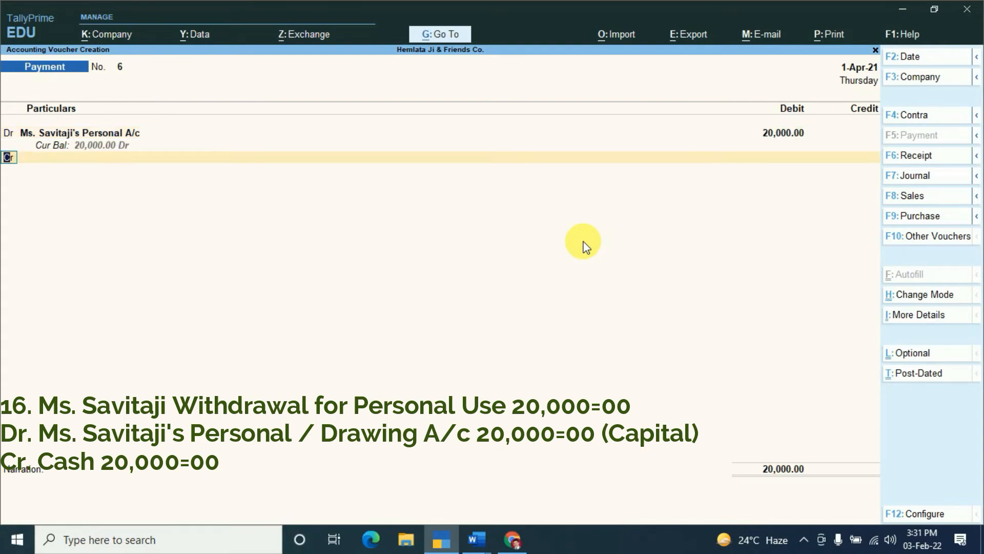
- Credit Cash with 20,000 and save the payment voucher without a narration
key("Return")
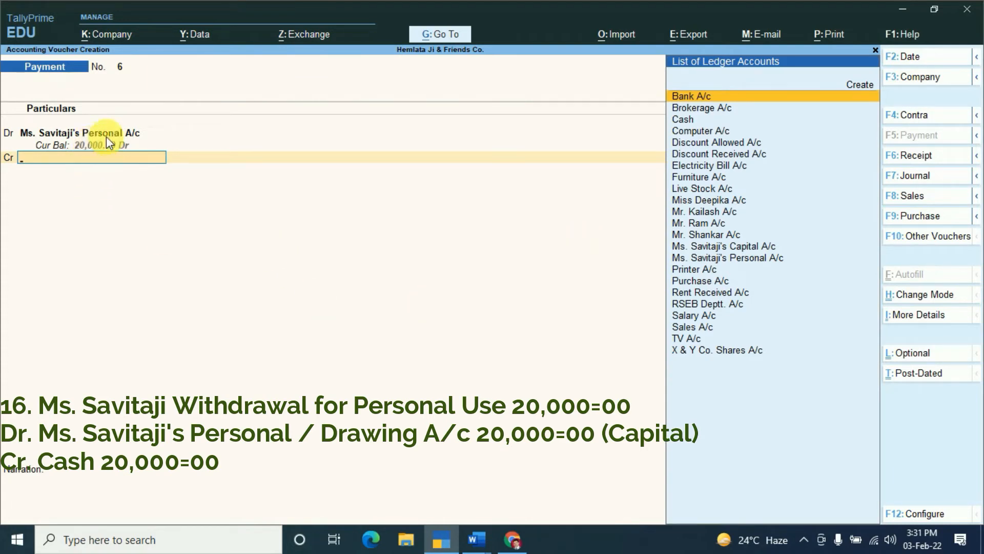
type("C")
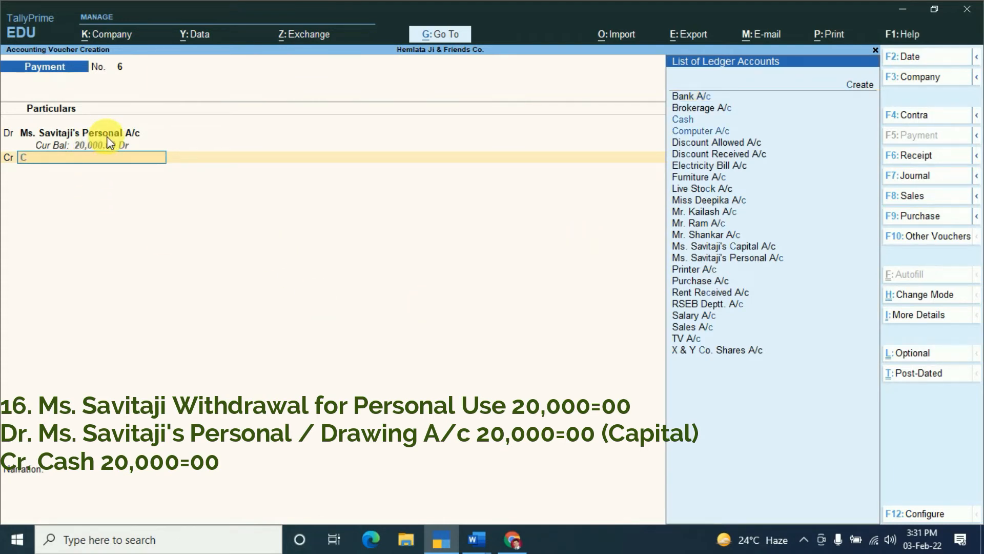
key("Down")
key("Up")
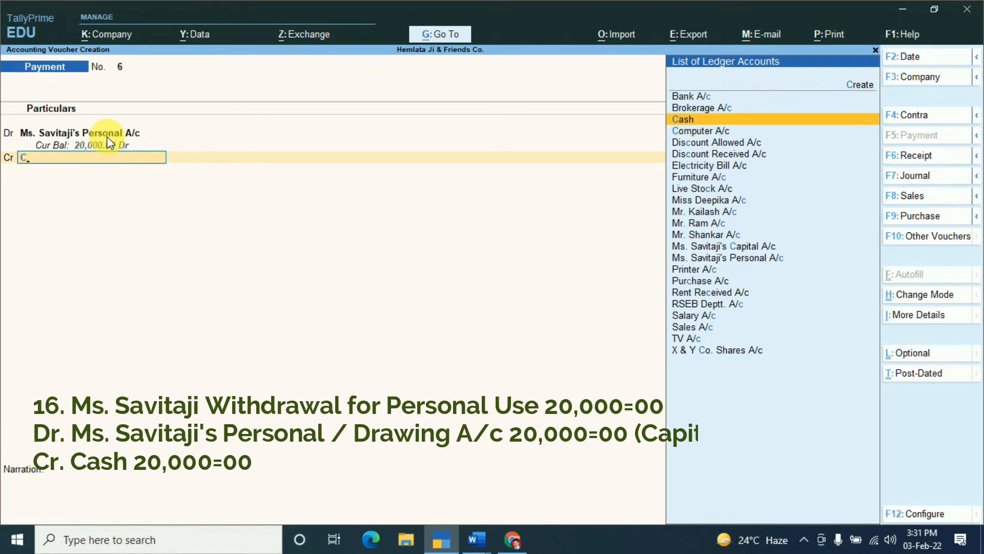
key("Return")
key("Return")
key("Return")
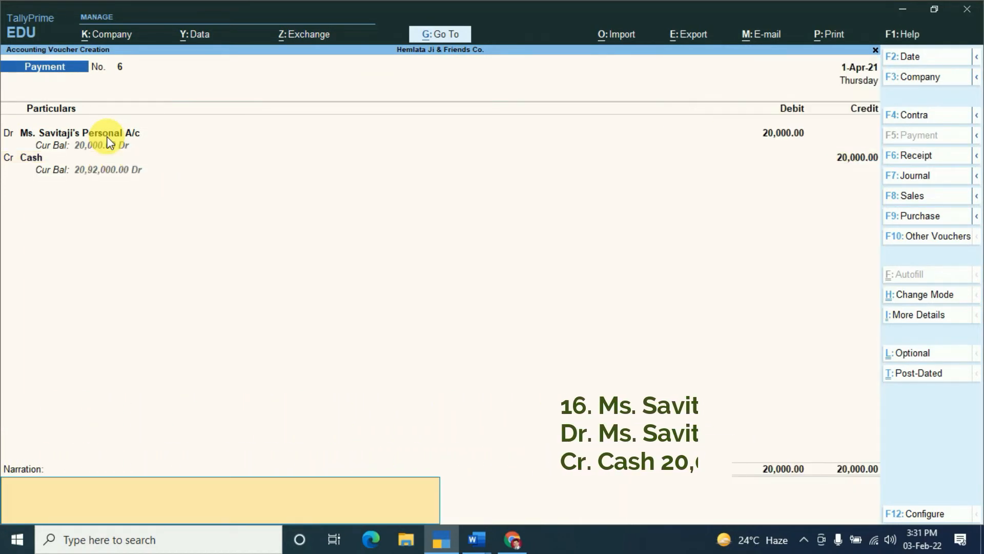
key("Return")
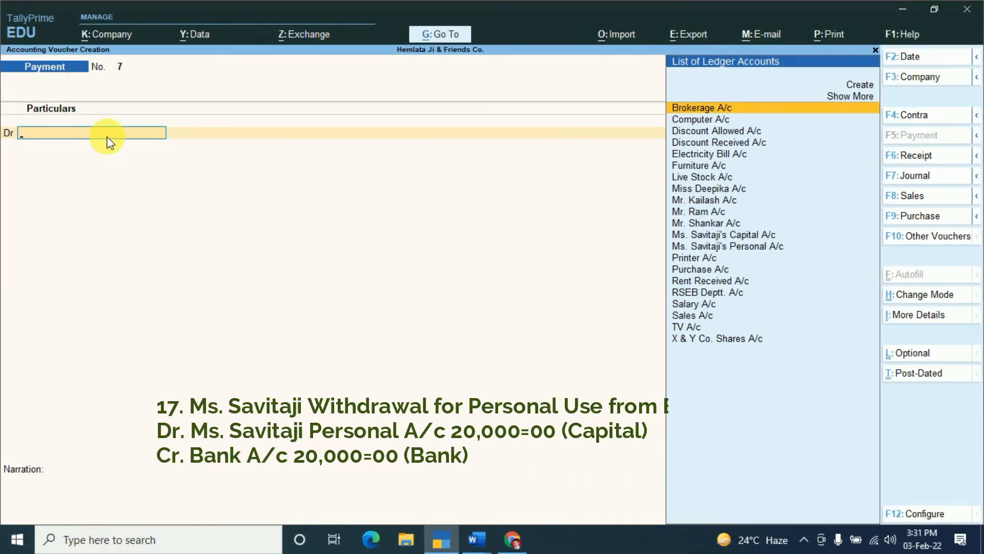
- Debit the owner's Personal A/c with 20,000 in the new payment voucher for the bank withdrawal
type("S")
key("Up")
key("Up")
key("Up")
key("Up")
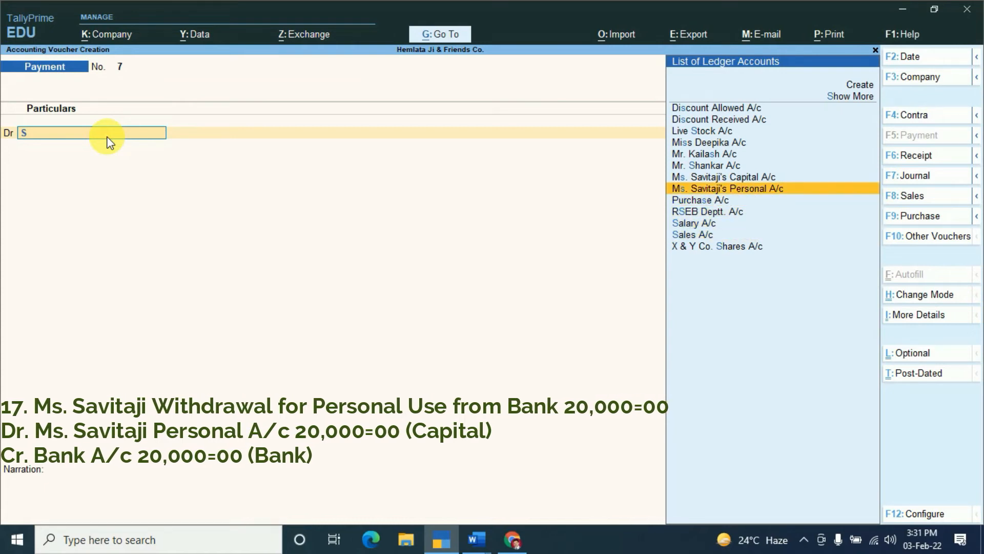
key("Return")
type("20000")
key("Return")
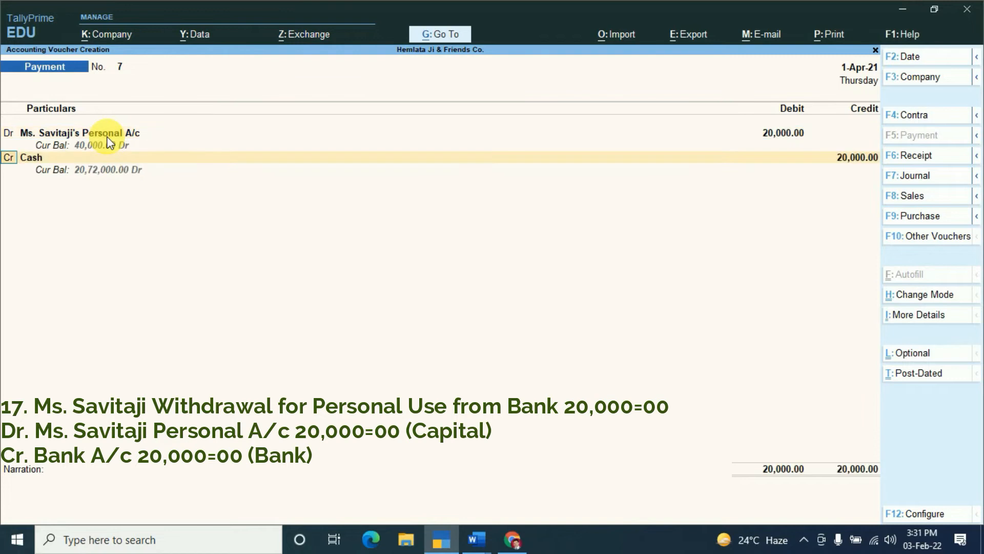
- Change the credit ledger from Cash to Bank A/c for 20,000
key("Return")
type("b")
key("Return")
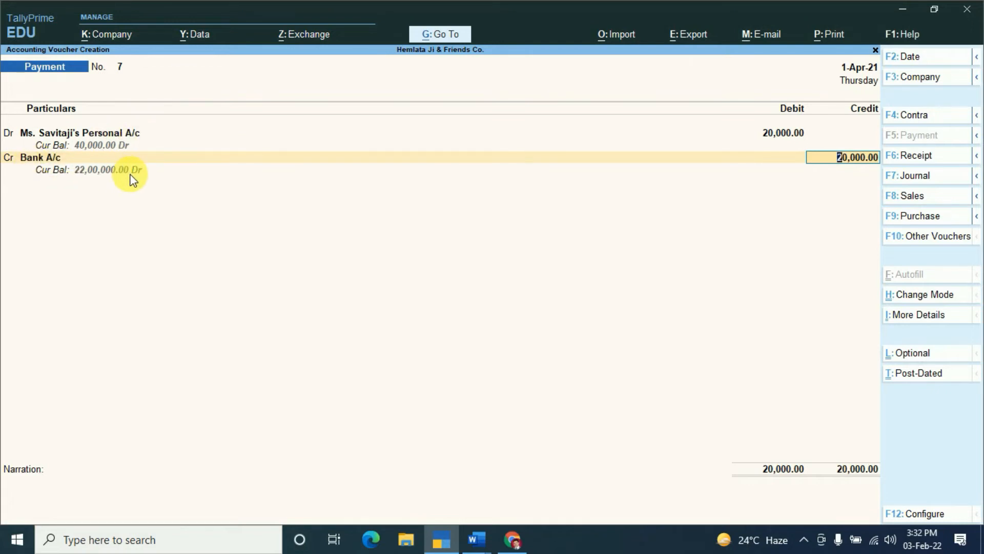
key("Return")
- Allocate the bank payment as a Cheque dated 1-Apr-21 with an instrument number, and save the voucher without a narration
key("Return")
key("Return")
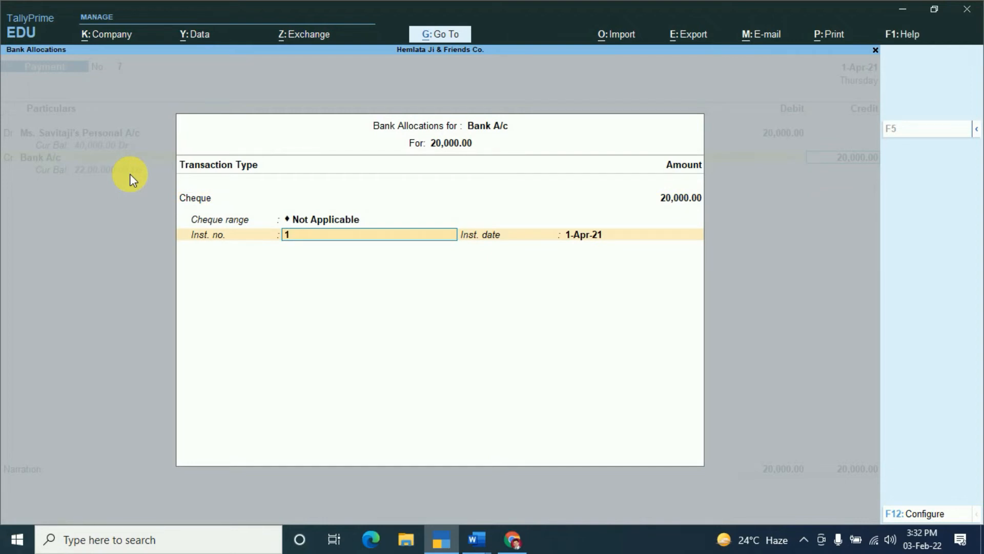
type("1234578")
key("Return")
key("Return")
key("Return")
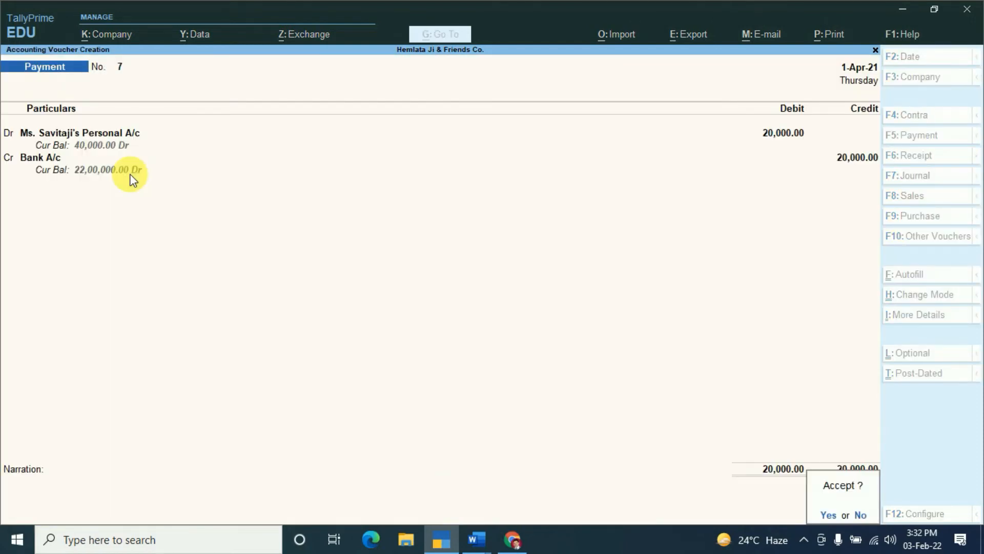
key("Return")
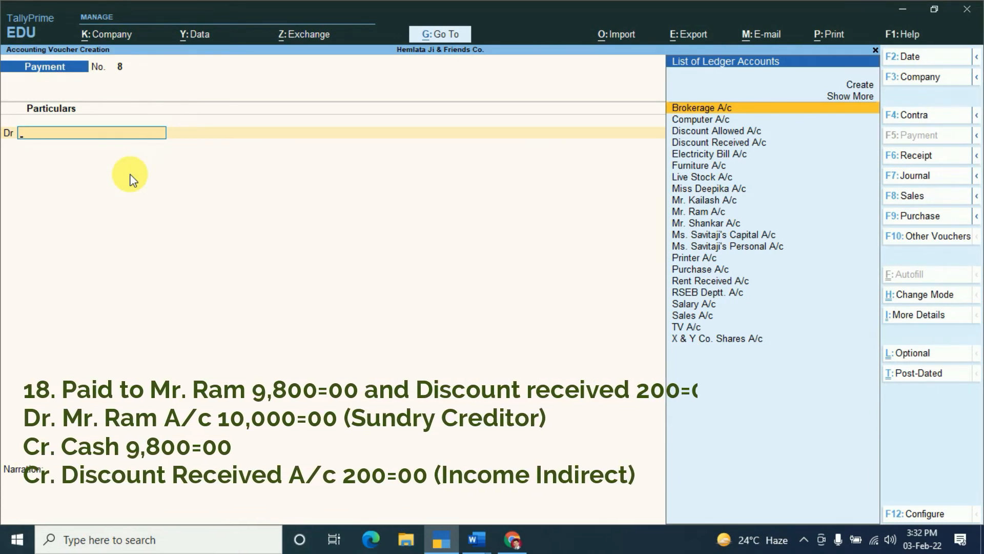
- In the new payment voucher, debit the ledger of the creditor being paid with 10,000
type("M")
key("Down")
key("Down")
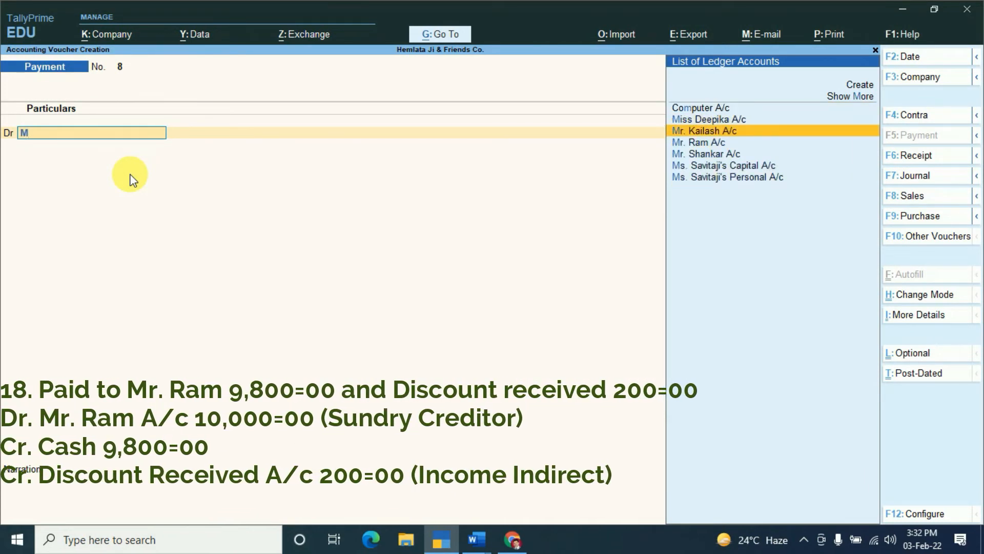
key("Down")
key("Return")
type("10000")
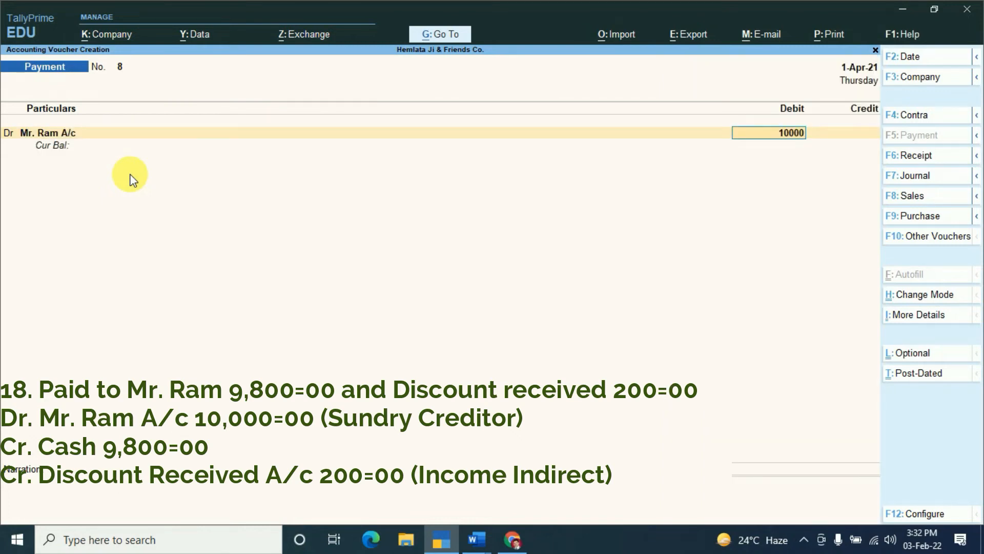
key("Return")
- Credit Cash with 9,800 in the creditor's payment voucher
key("Return")
key("Down")
key("Down")
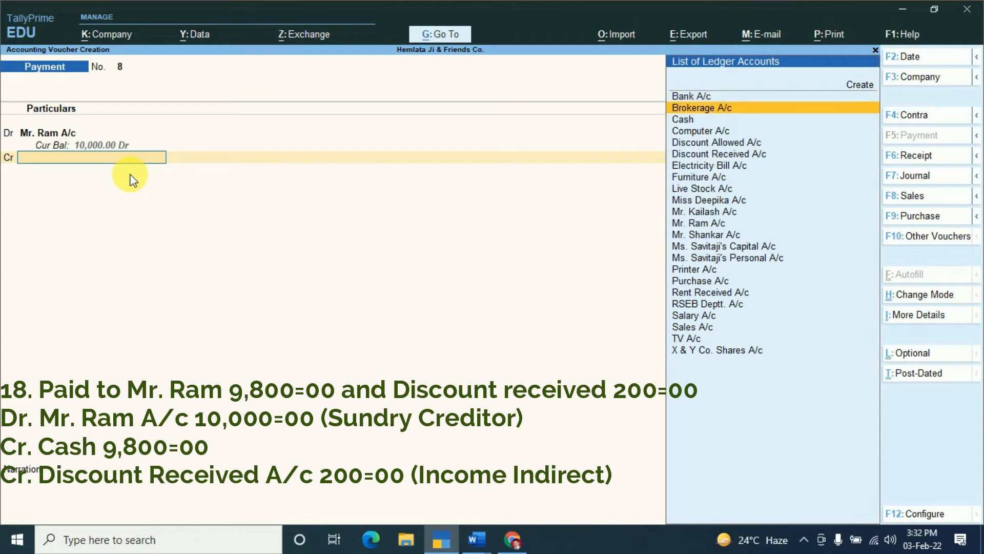
key("Return")
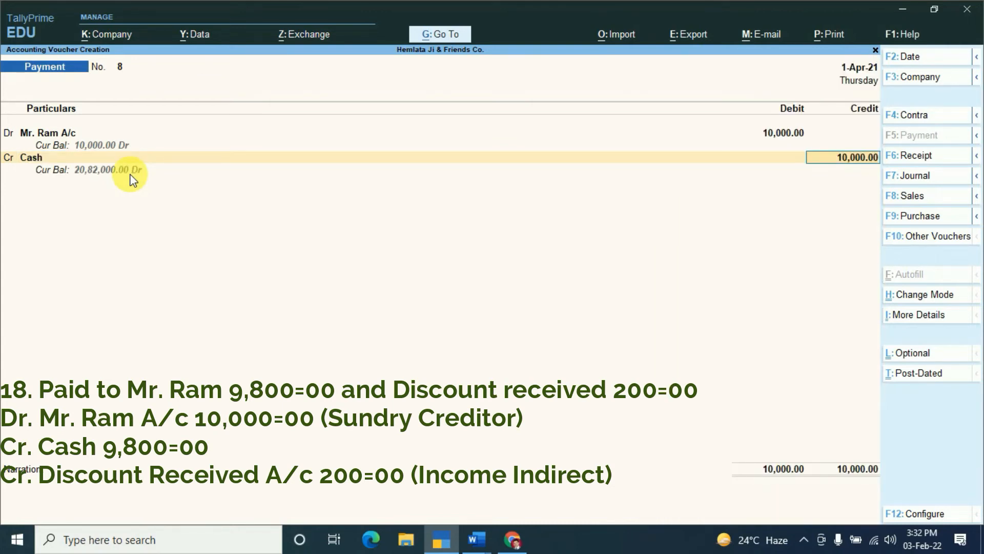
type("9800")
key("Return")
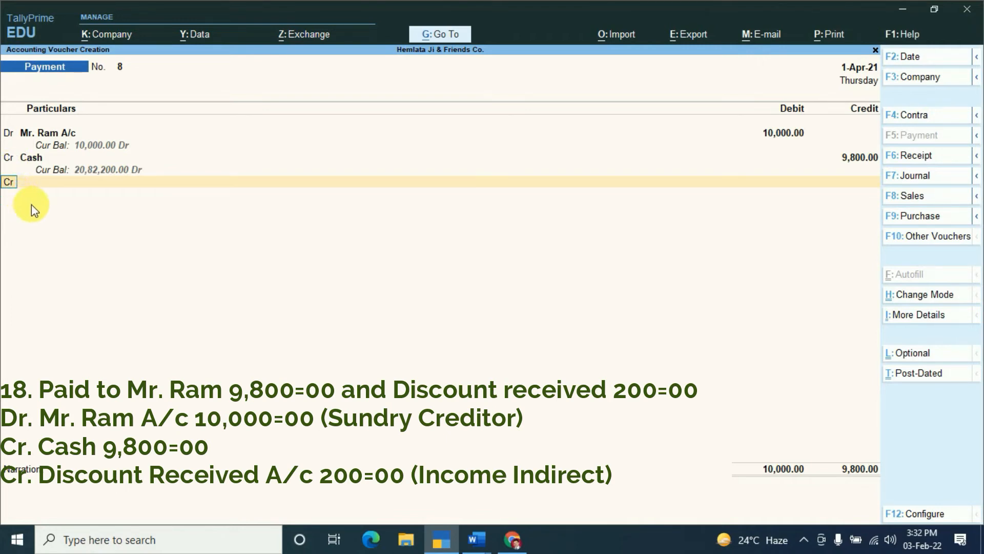
- Credit Discount Received A/c with the remaining 200 and save the payment voucher without a narration
key("Return")
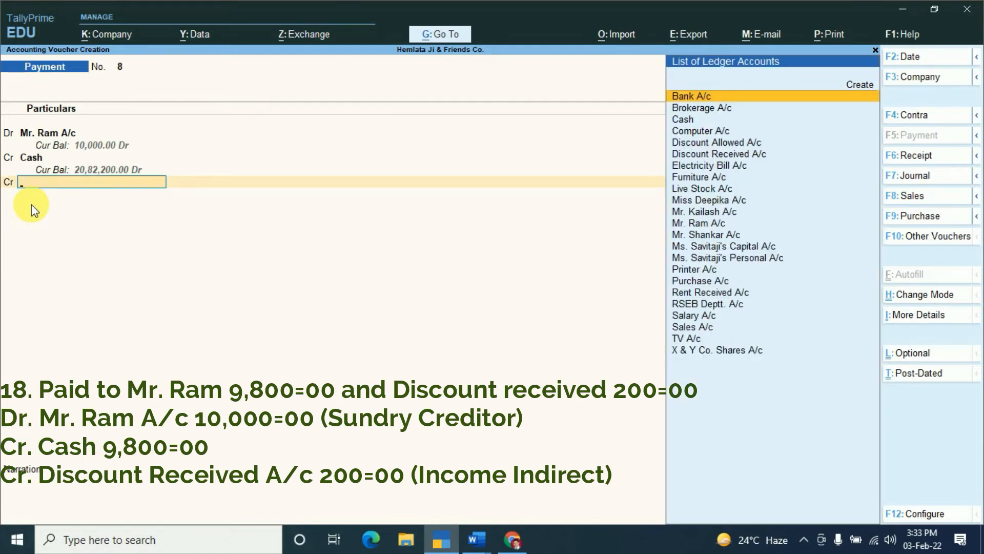
type("D")
key("Down")
key("Down")
key("Down")
key("Up")
key("Up")
key("Return")
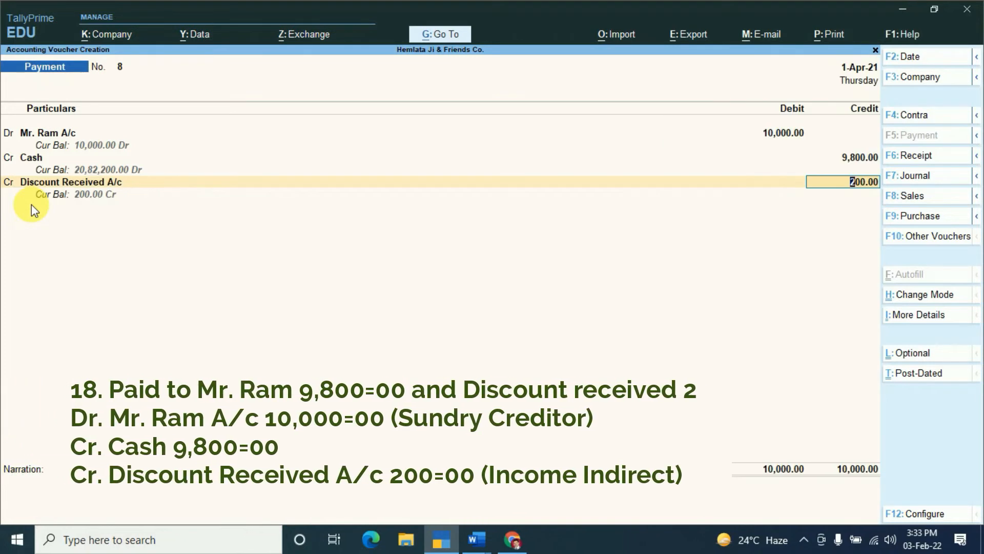
key("Return")
key("Return")
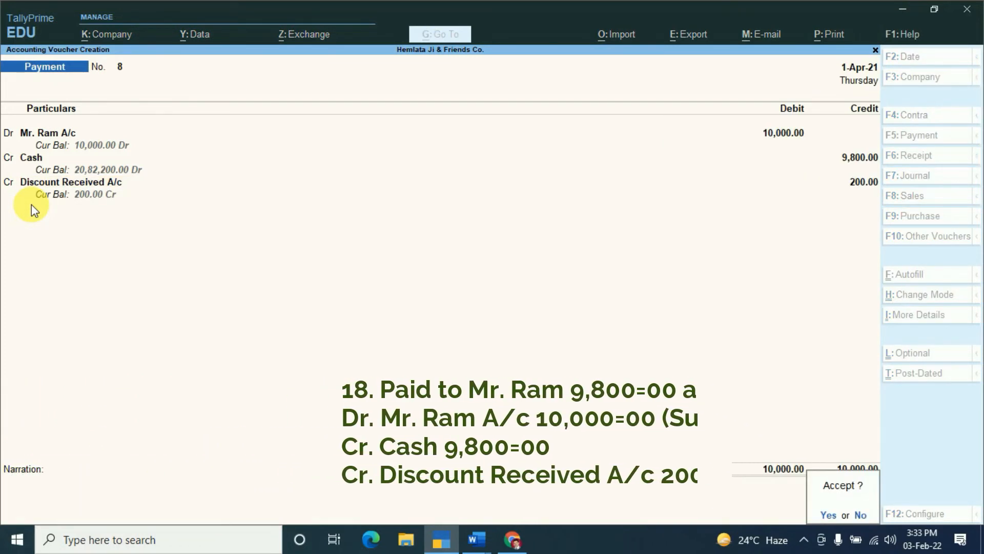
key("Return")
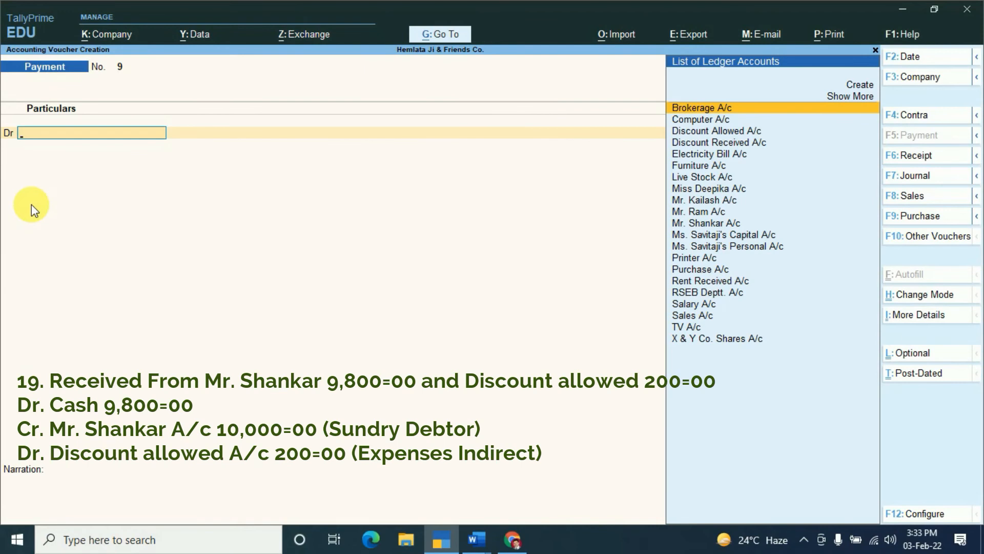
key("Page_Up")
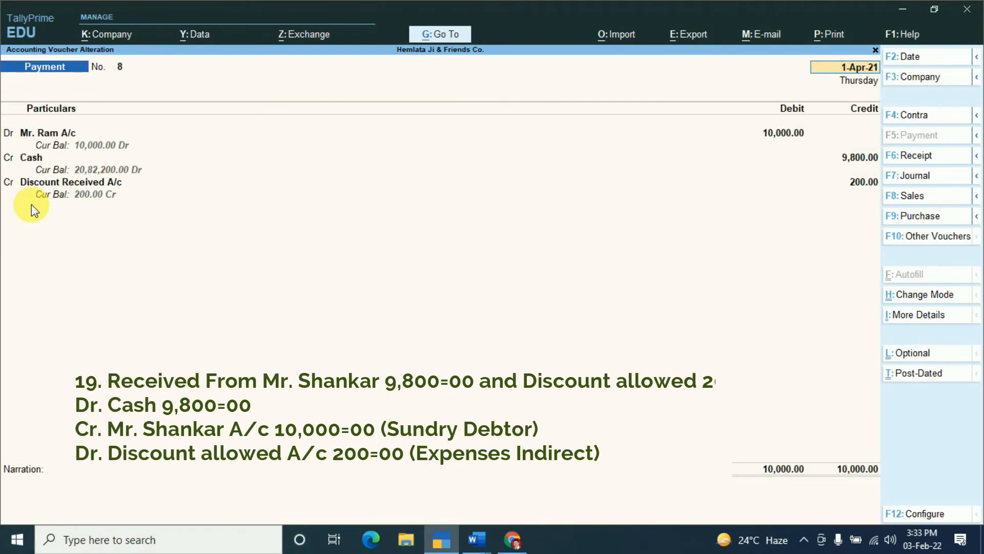
key("Page_Down")
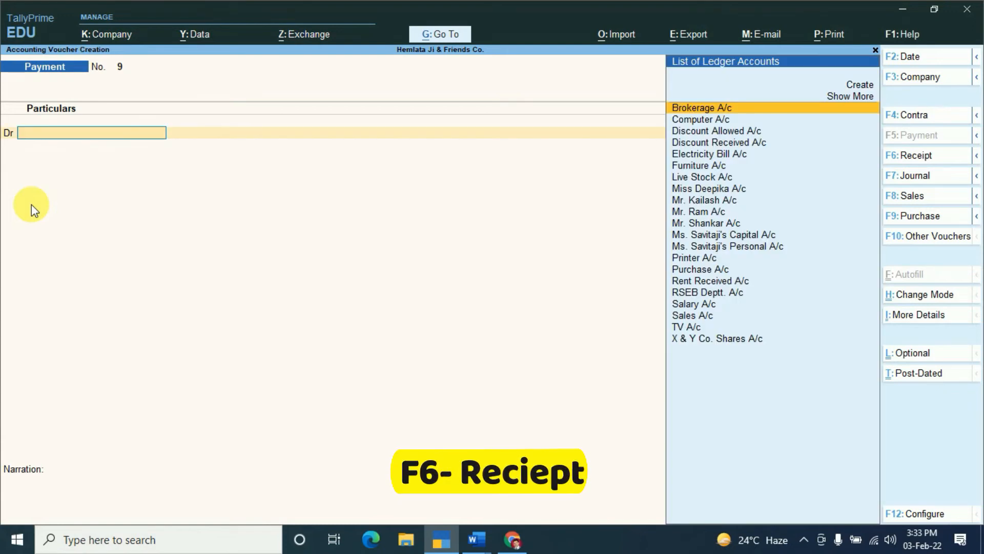
- Start a receipt voucher and credit the ledger of the debtor who is paying with 10,000
key("F6")
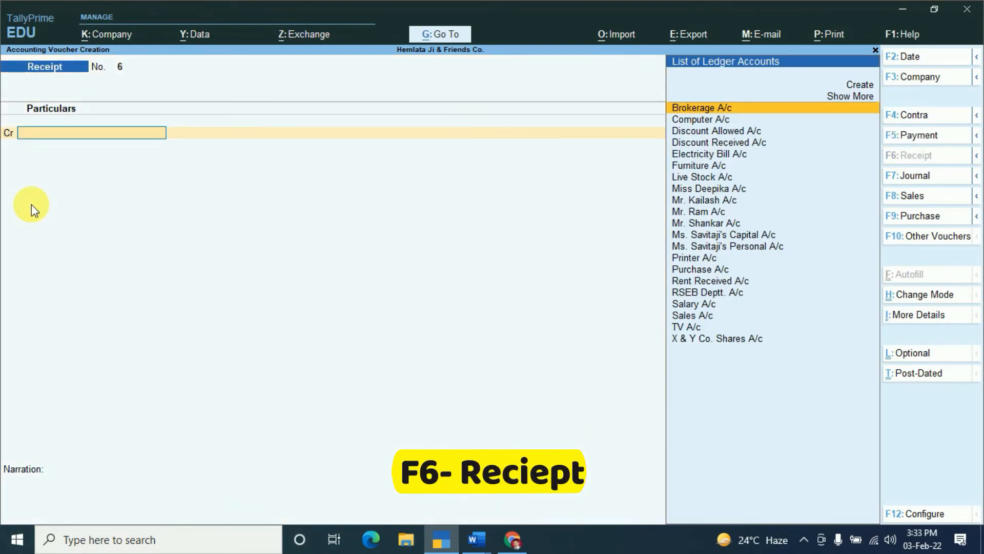
type("S")
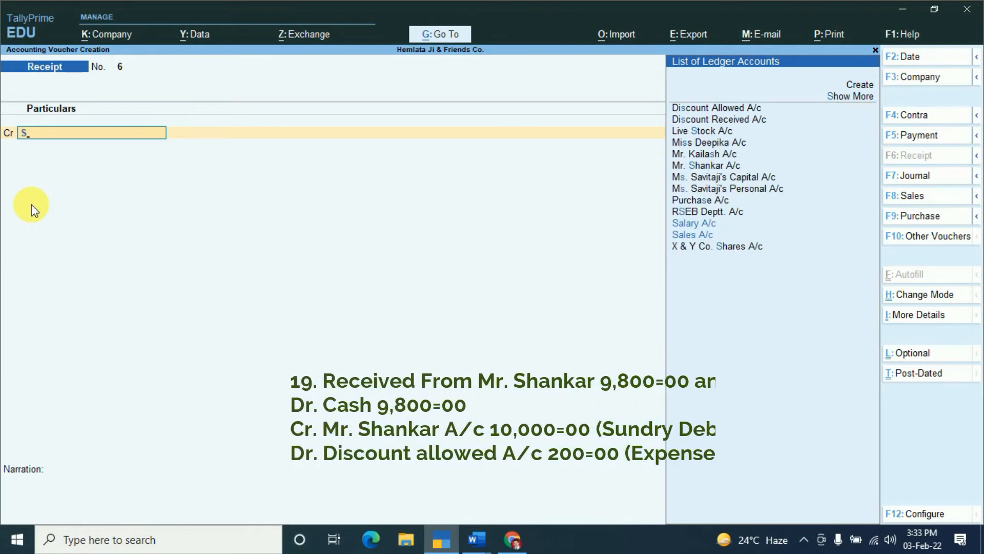
key("Up")
key("Up")
key("Up")
key("Up")
key("Up")
key("Up")
key("Up")
key("Up")
key("Down")
key("Down")
key("Down")
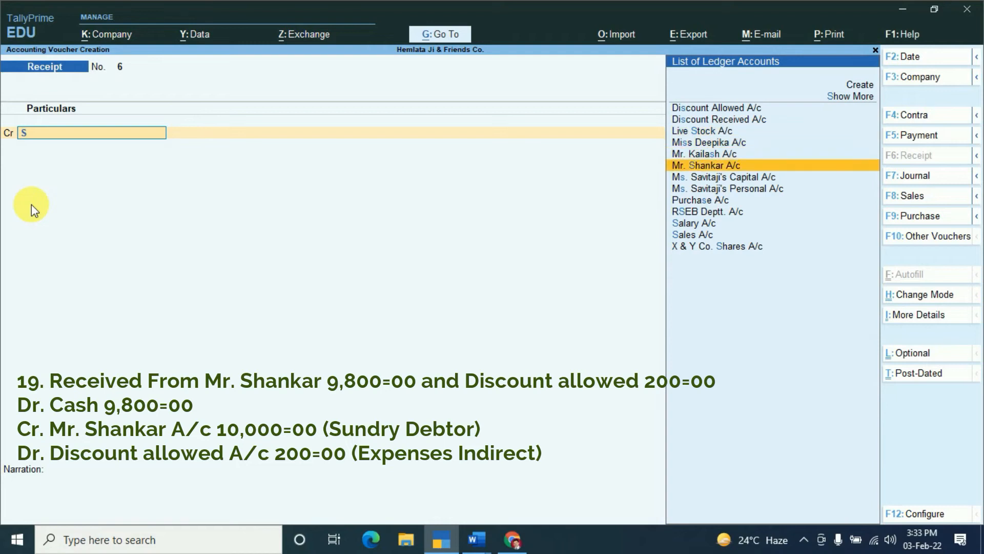
key("Return")
type("10,000.00")
key("Return")
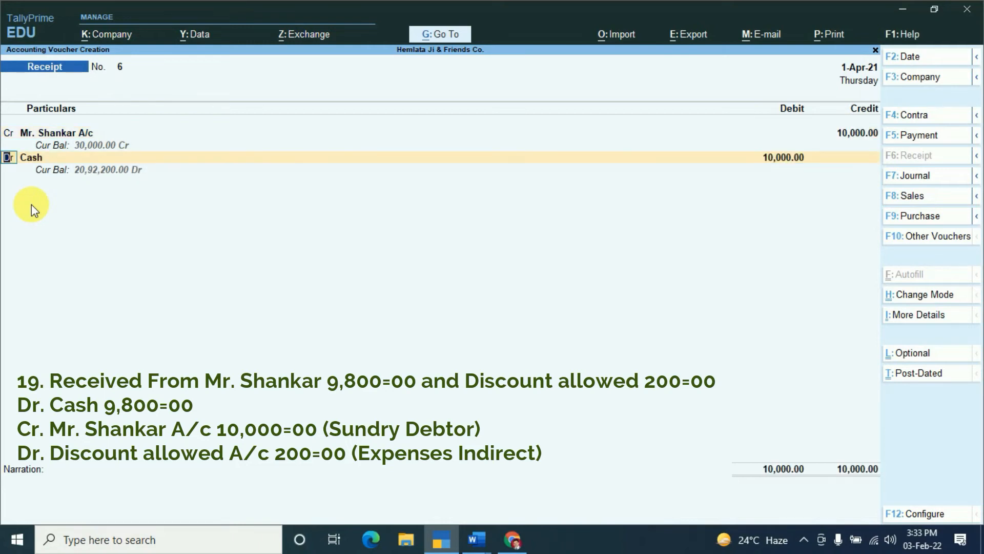
- Reduce the Cash debit in the debtor's receipt voucher to 9,800
key("Return")
type("9800")
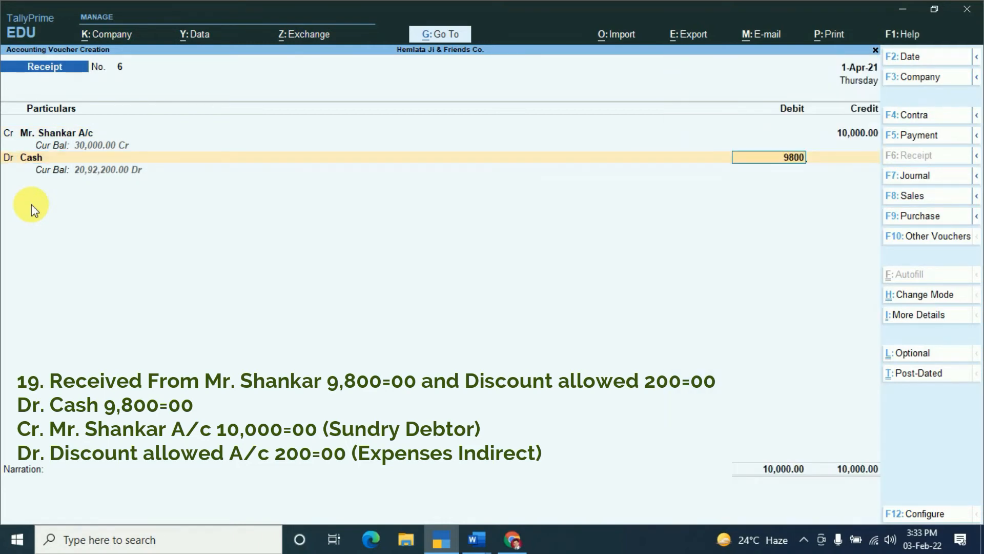
key("Return")
- Debit Discount Allowed A/c with the remaining 200 and save the receipt voucher without a narration
key("Return")
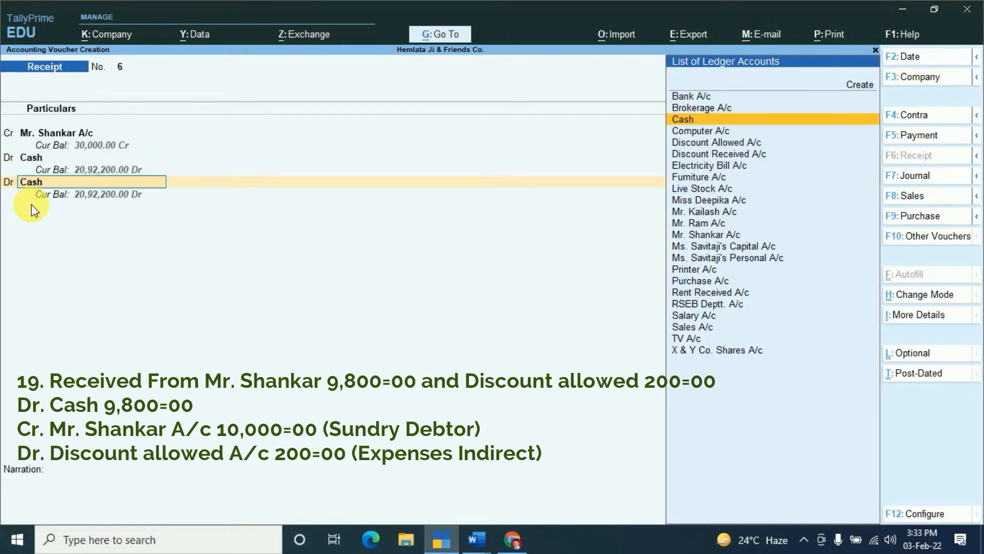
type("D")
key("Down")
key("Up")
key("Down")
key("Up")
key("Return")
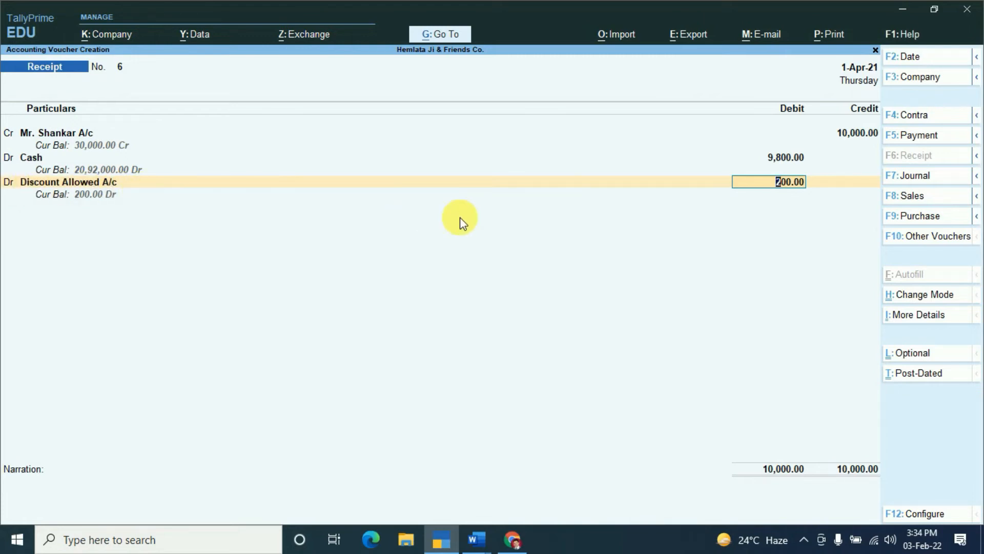
key("Return")
key("Return")
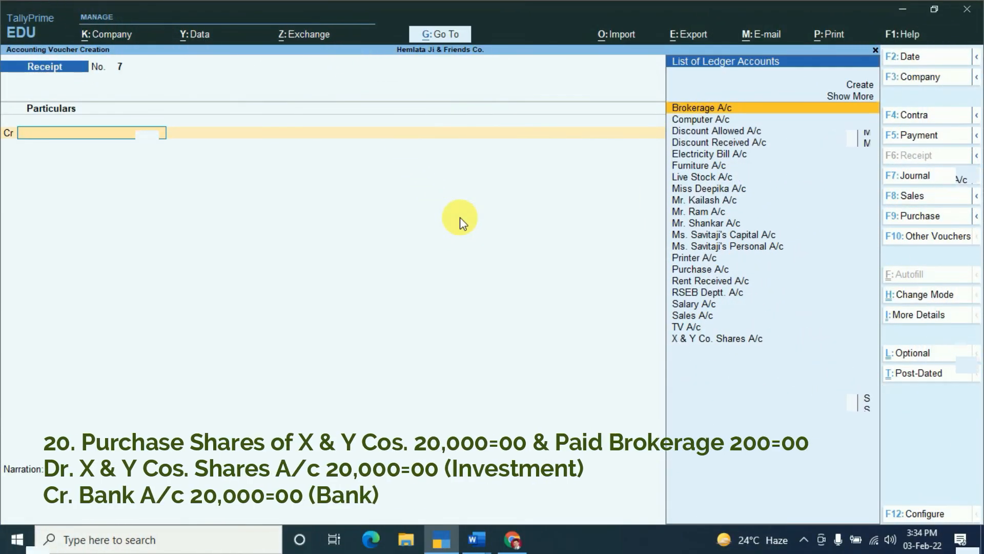
- Start a payment voucher and debit X & Y Co. Shares A/c with 20,000
key("F9")
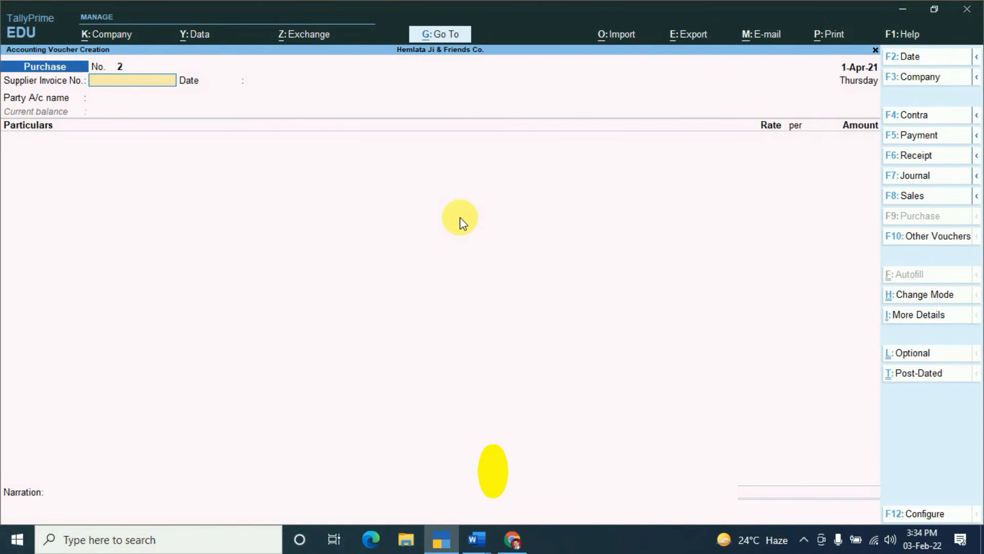
key("F5")
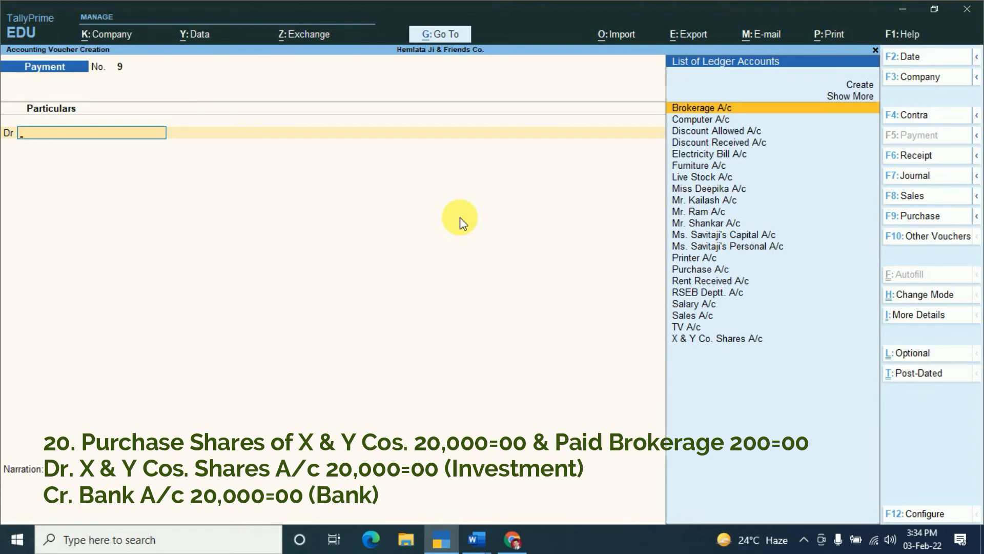
type("X")
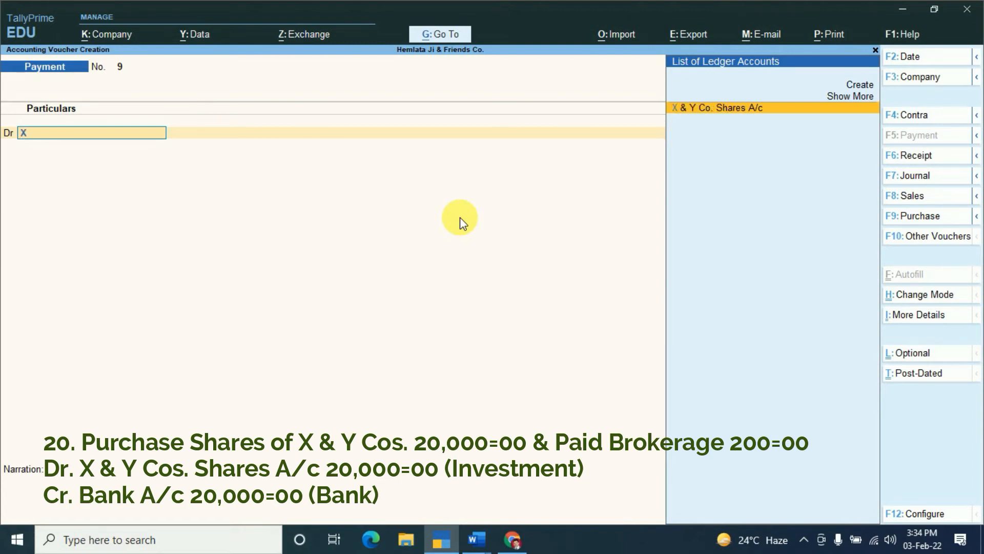
key("Return")
type("20000")
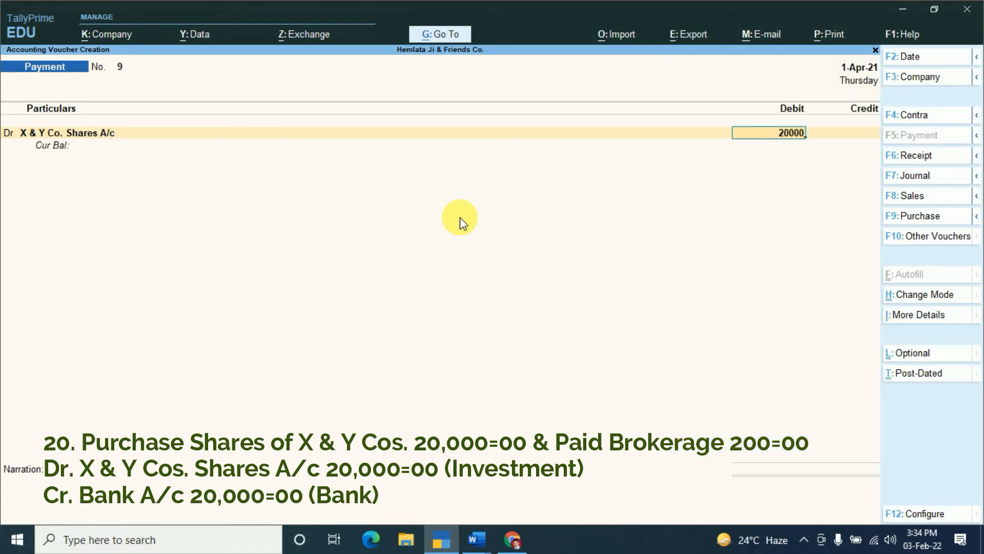
key("Return")
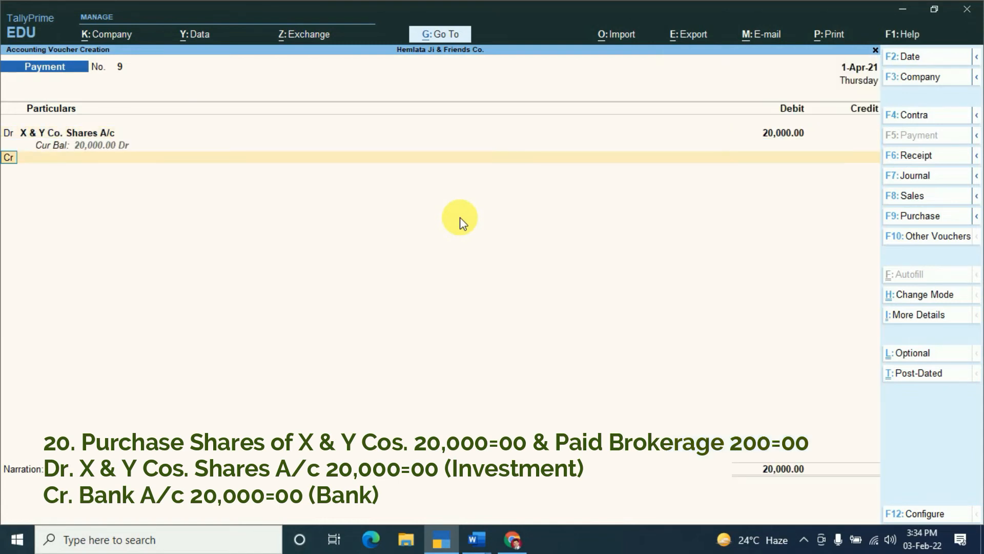
- Credit Bank A/c with 20,000, keep the default cheque allocation, and save the share purchase voucher without a narration
key("Return")
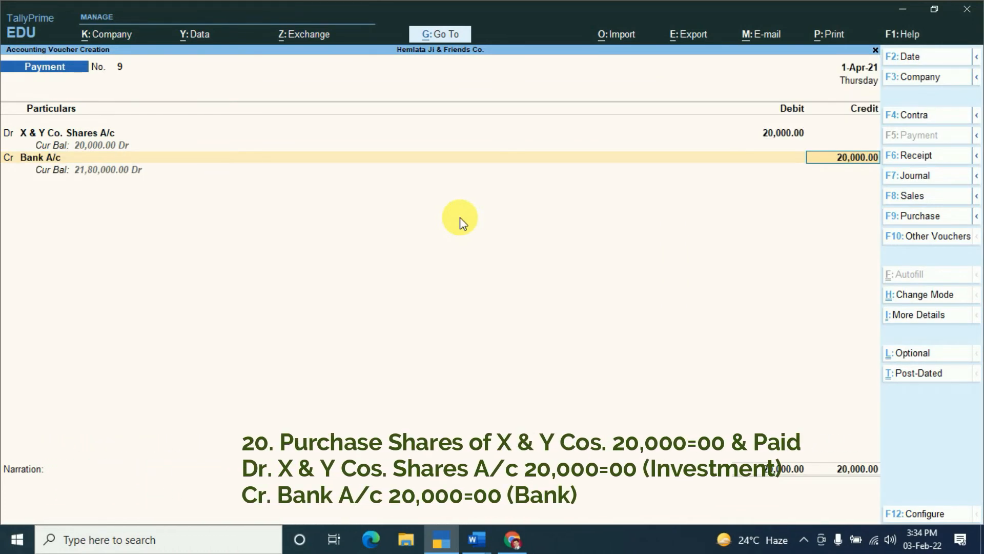
key("Return")
key("Return")
key("Return")
key("Return")
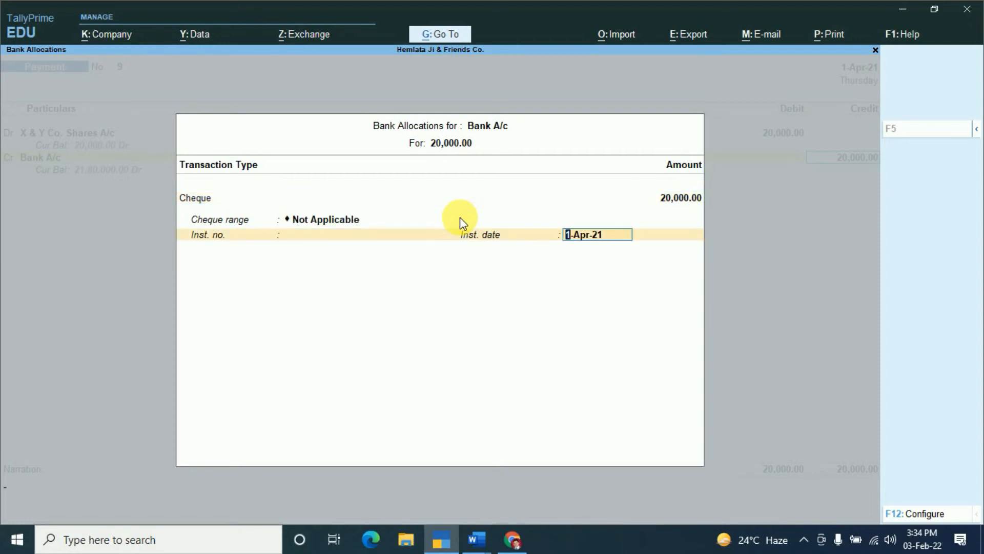
key("Return")
key("Return")
key("Return")
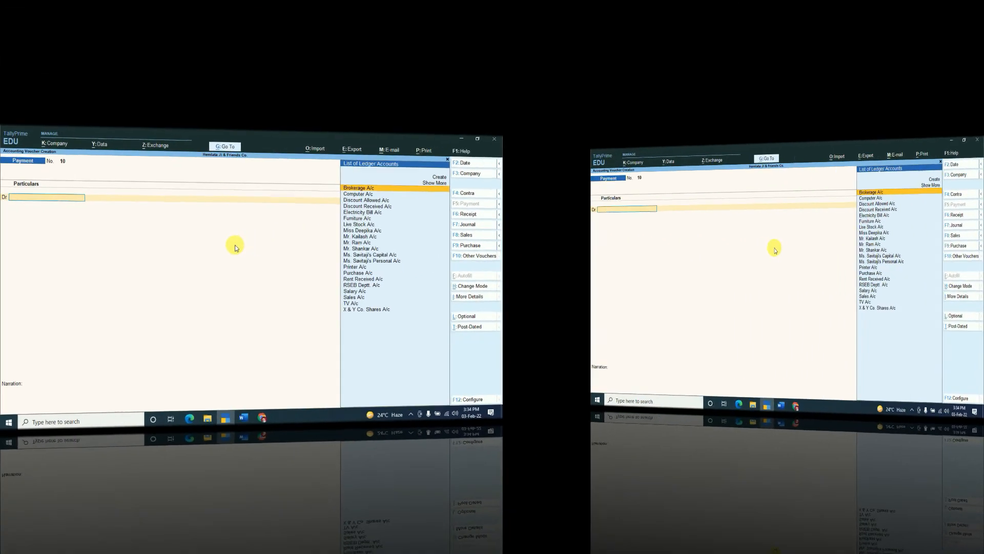
- Record a payment voucher debiting Brokerage A/c and crediting Bank A/c with 200, with the default bank allocation and no narration
type("200")
key("Return")
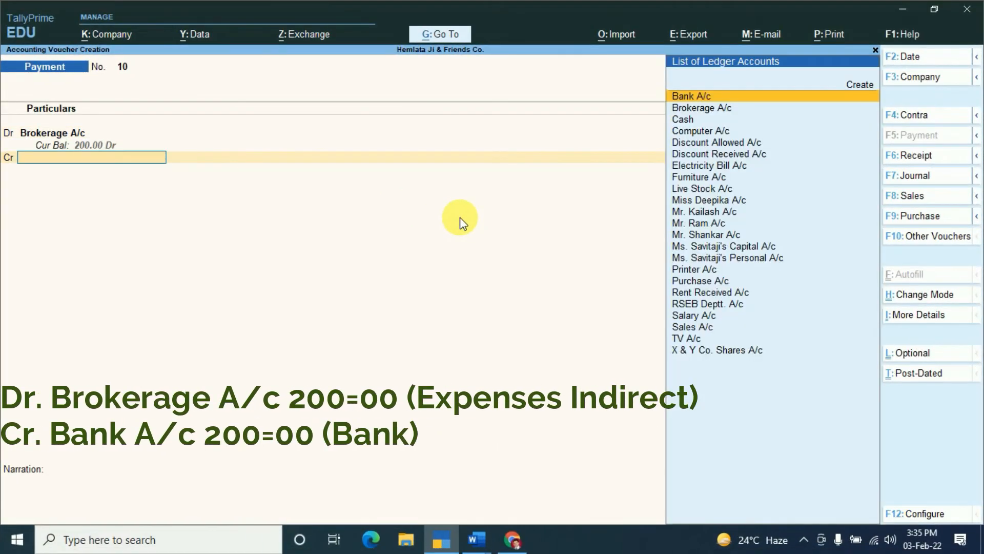
key("Return")
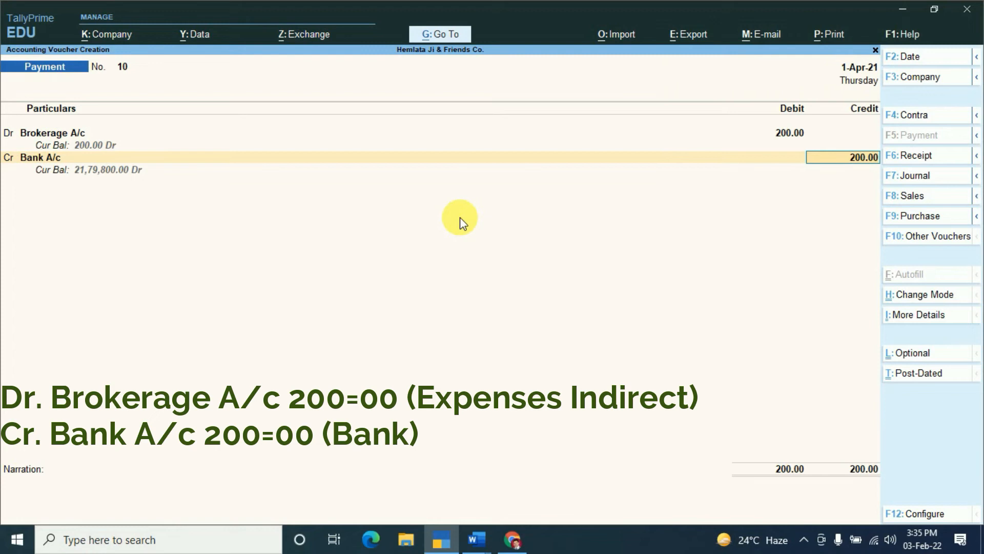
key("Return")
key("Return")
key("Return")
key("Return")
key("Return")
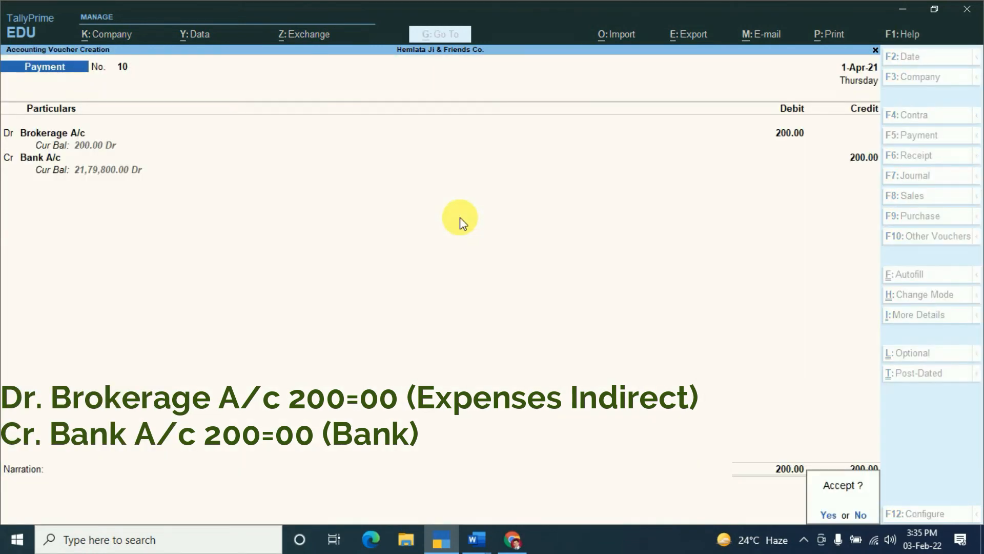
key("Return")
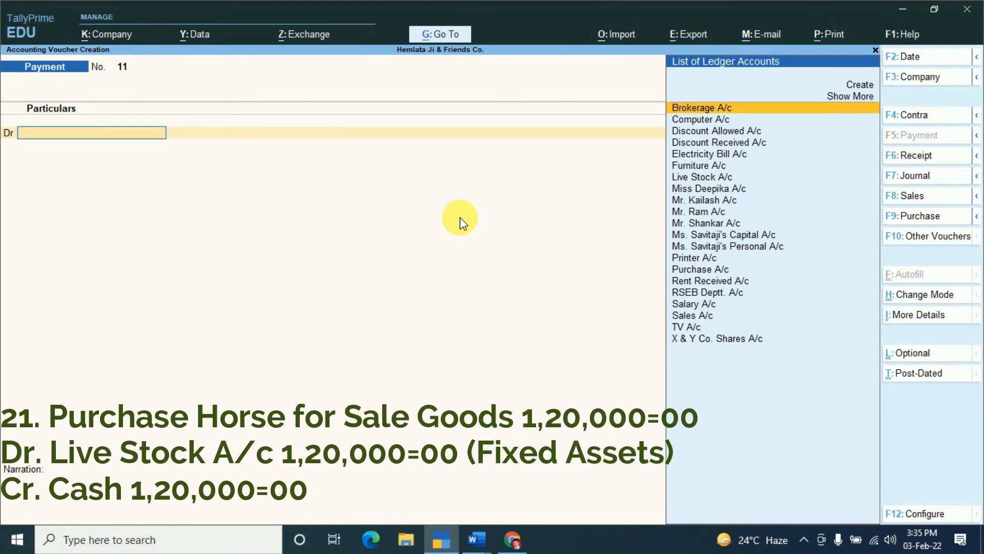
- Debit Live Stock A/c with 1,20,000 in a new payment voucher for the horse purchase
type("L")
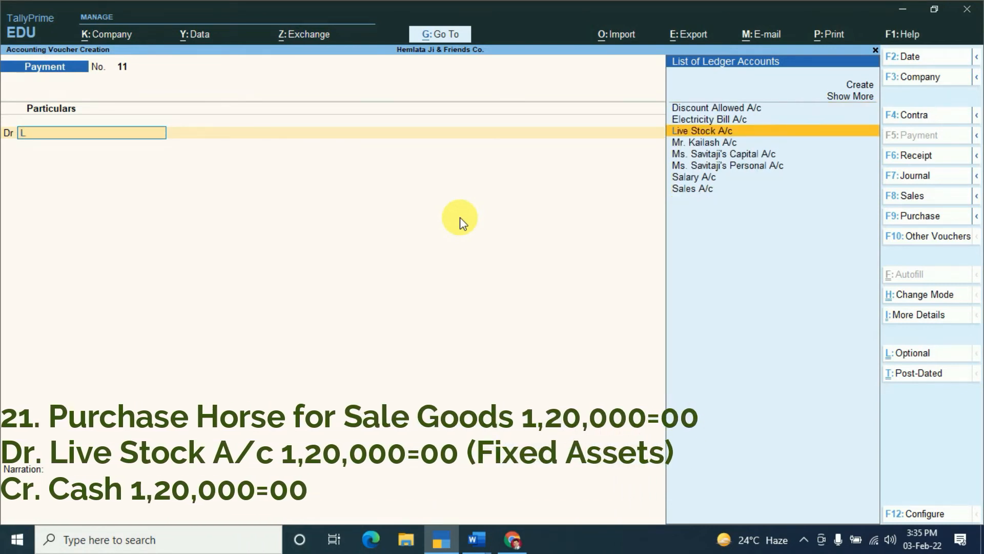
key("Return")
type("1,20,00")
type("0000")
key("Return")
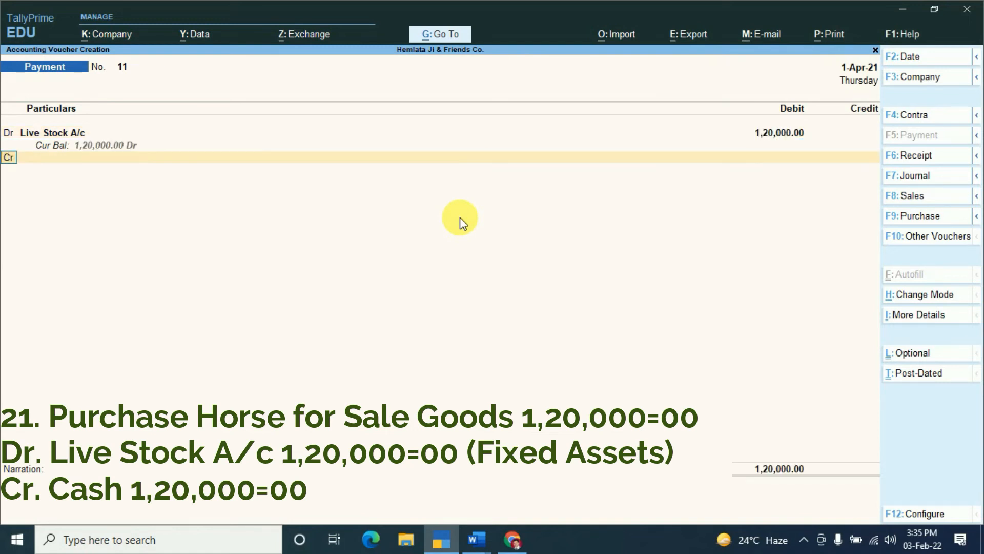
- Credit Cash with 1,20,000 and save the livestock payment voucher without a narration
type("C")
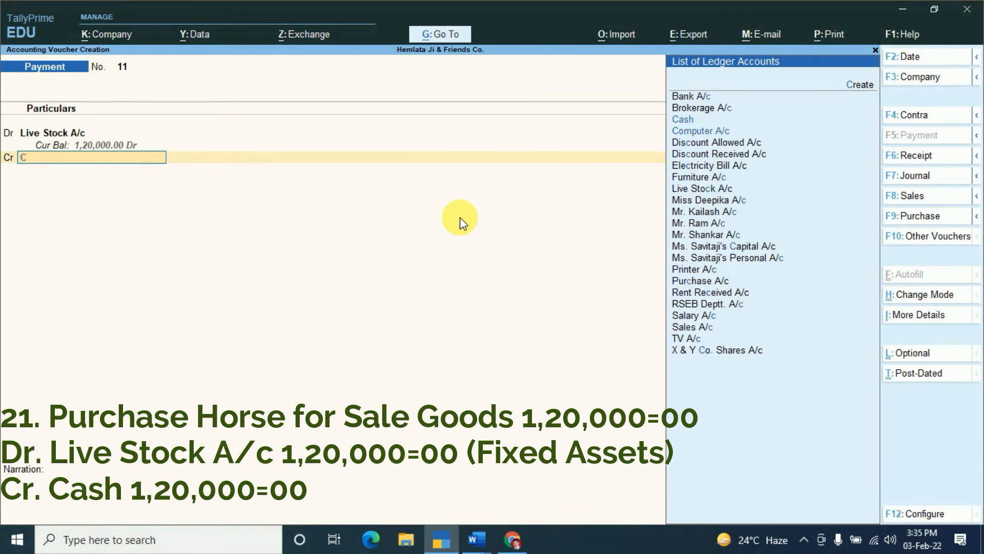
type("a")
key("Return")
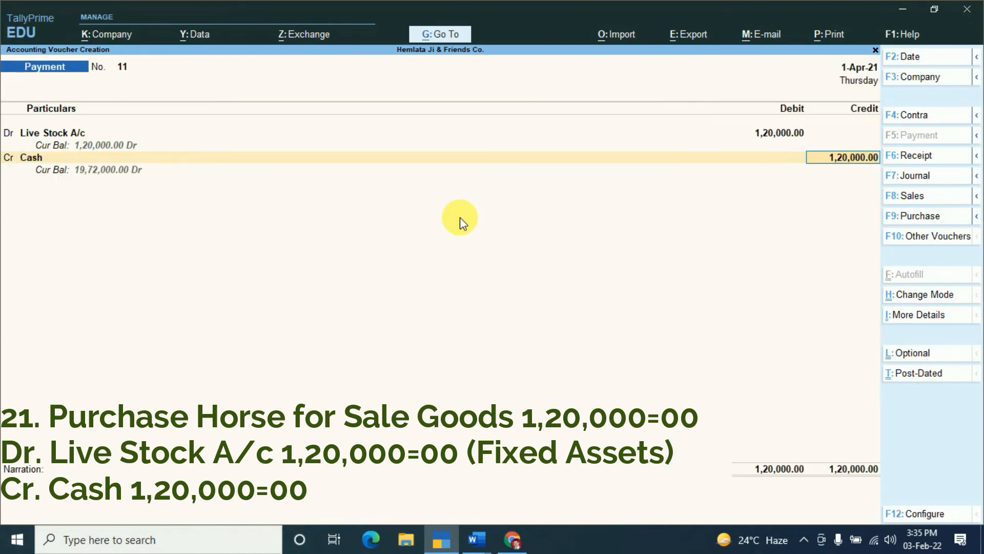
key("Return")
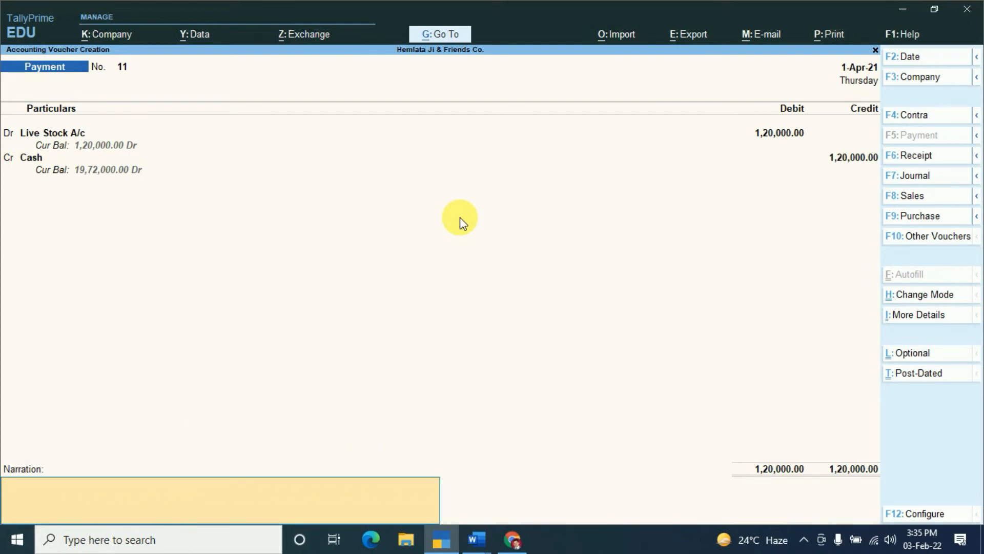
key("Return")
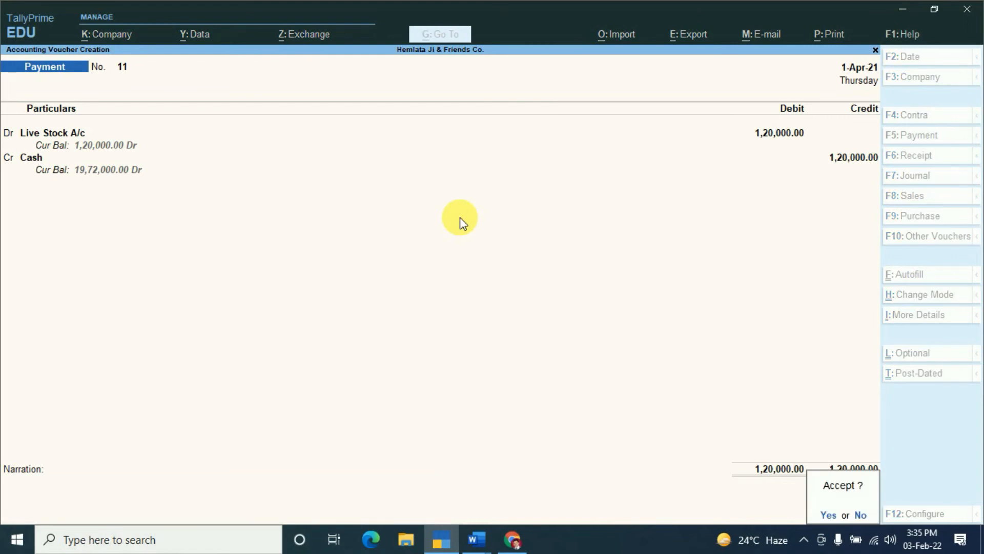
key("Return")
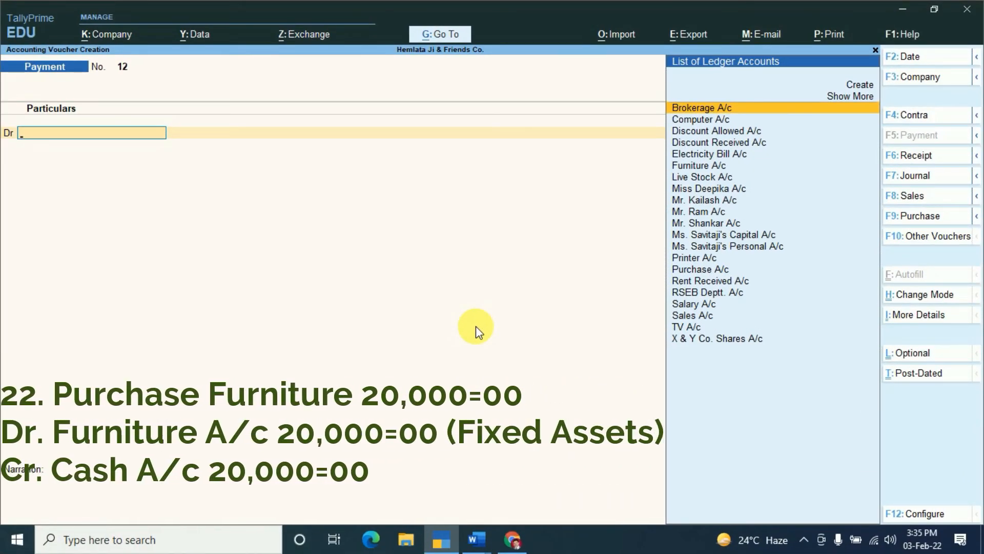
- Debit Furniture A/c with 20,000 in the next payment voucher
type("fur")
key("Return")
type("20000")
key("Return")
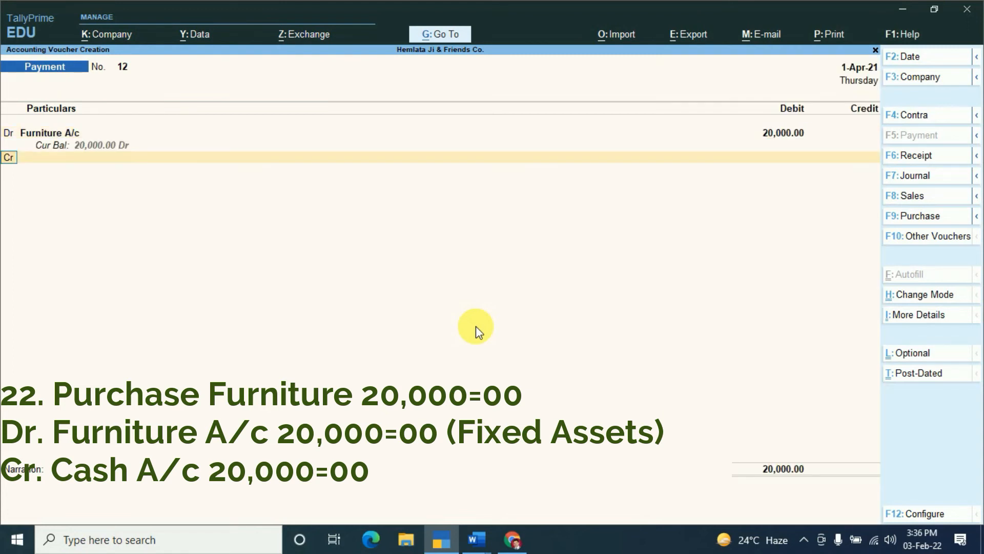
- Credit Cash with 20,000 and save the furniture payment voucher without a narration
key("Return")
type("ca")
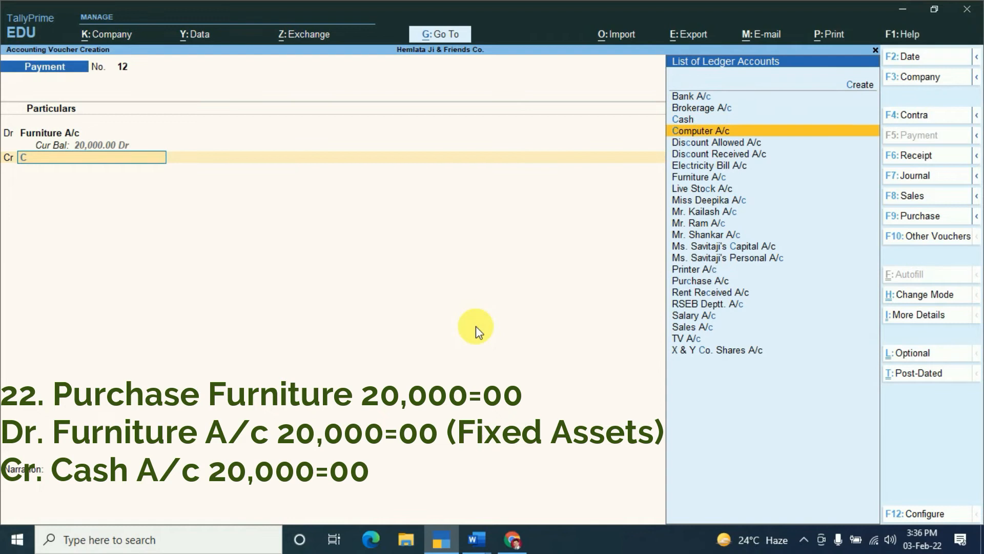
key("Return")
key("Return")
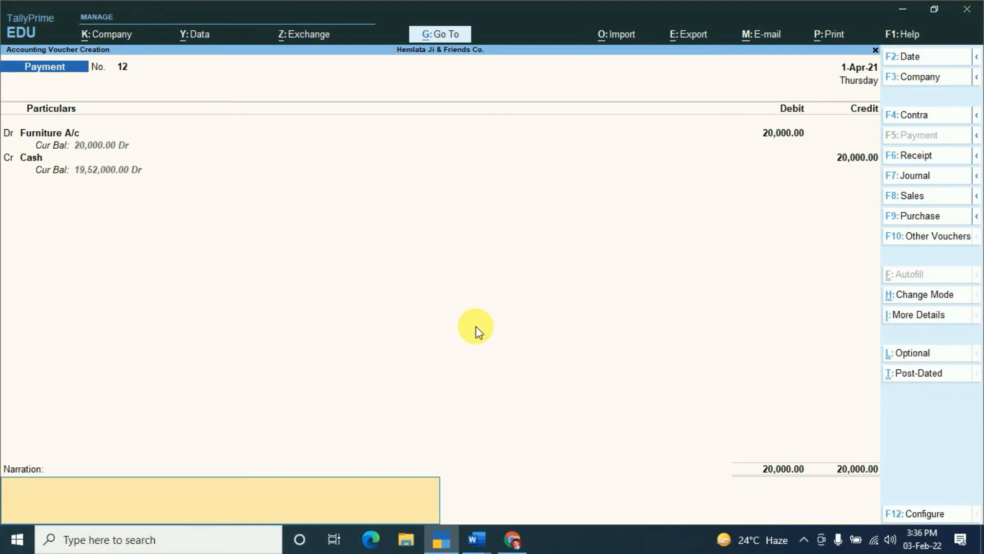
key("Return")
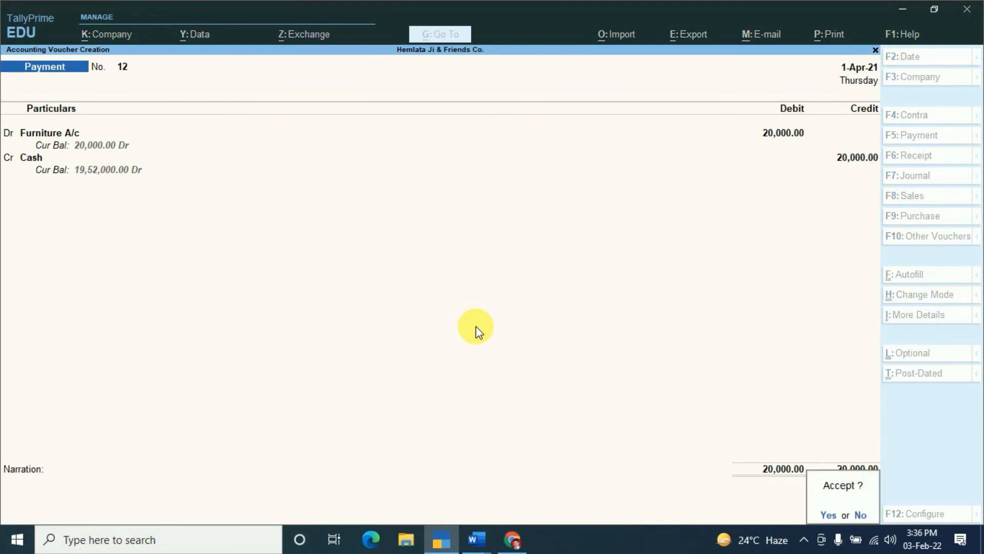
key("Return")
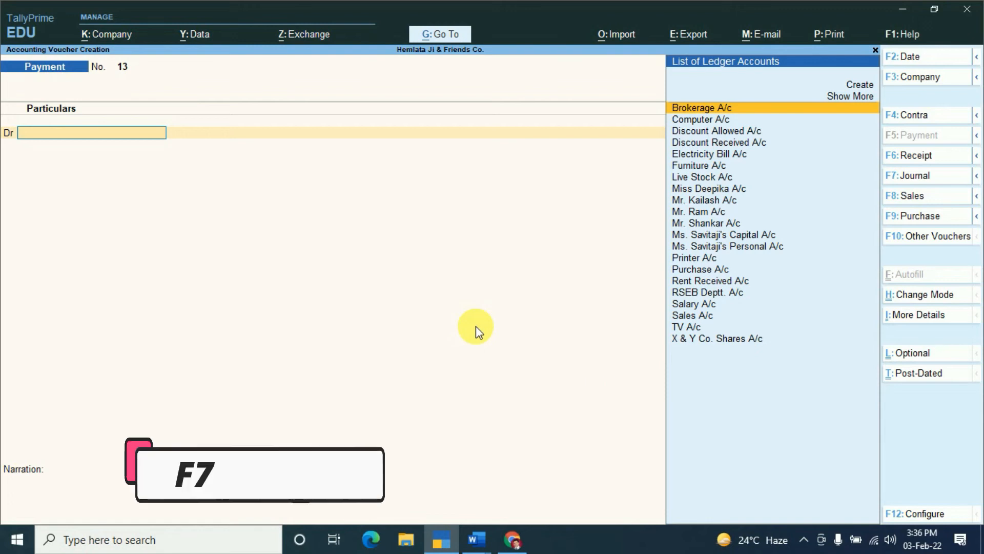
- Start a journal voucher for the received electricity bill and debit Electricity Bill A/c with 20,000
key("F7")
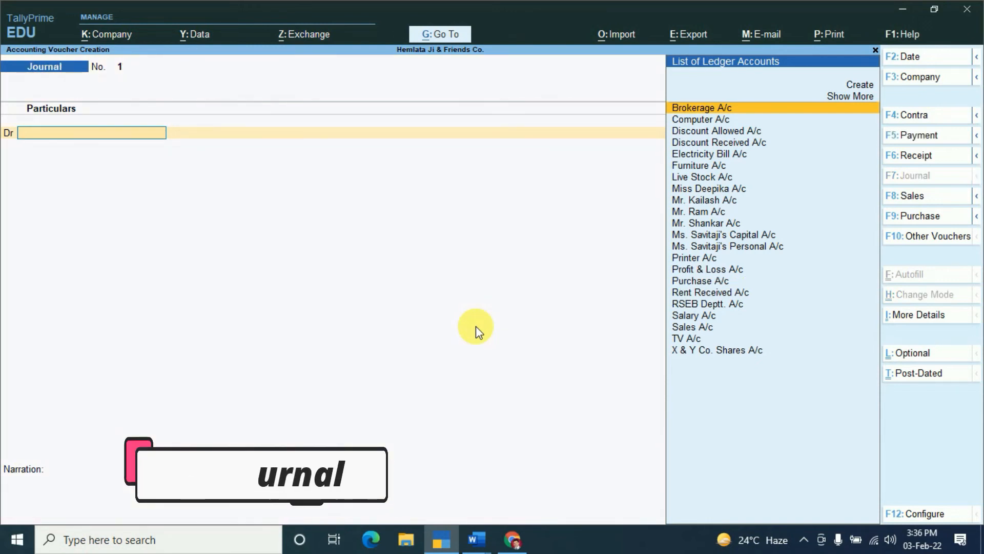
type("E")
key("Return")
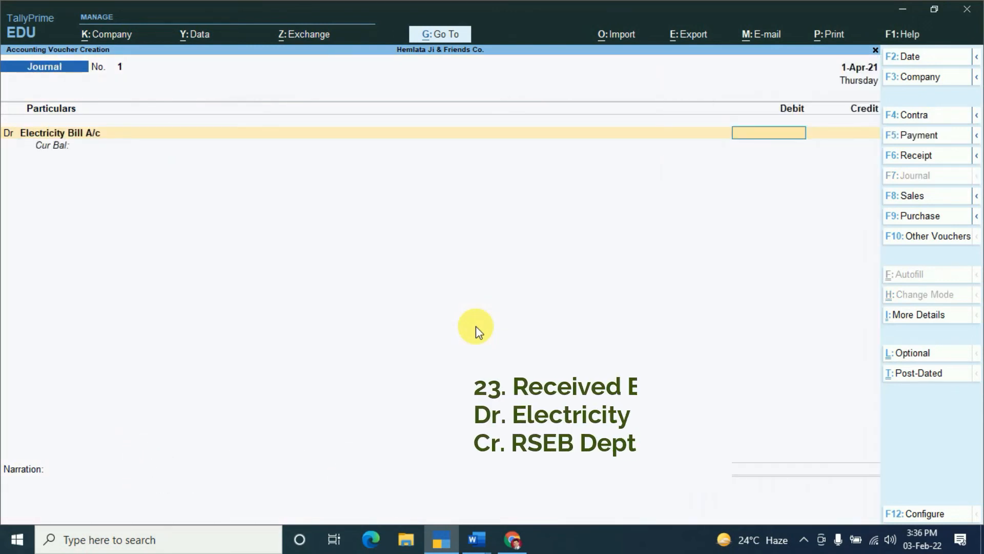
type("20000")
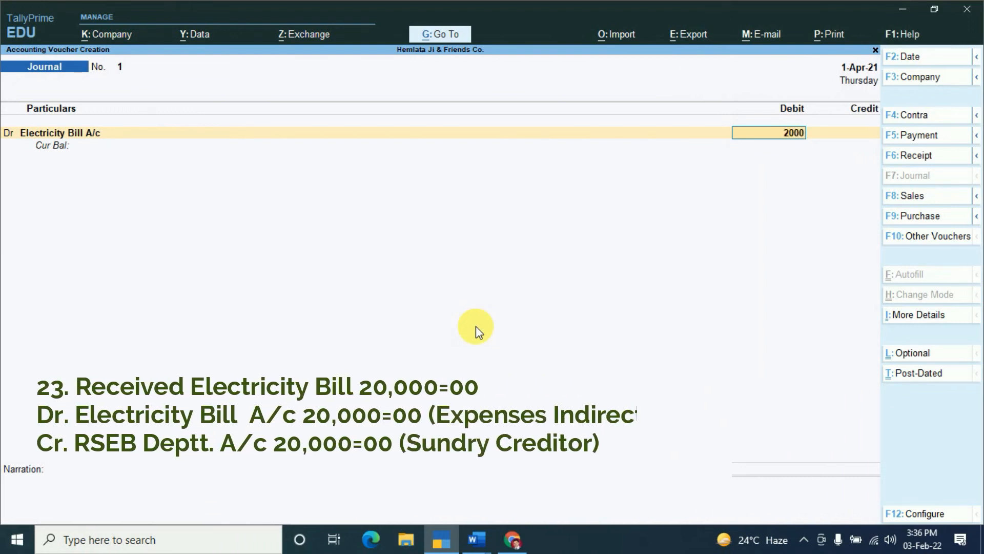
key("Return")
- Credit RSEB Deptt. A/c with 20,000 and save the electricity bill journal voucher without a narration
type("R")
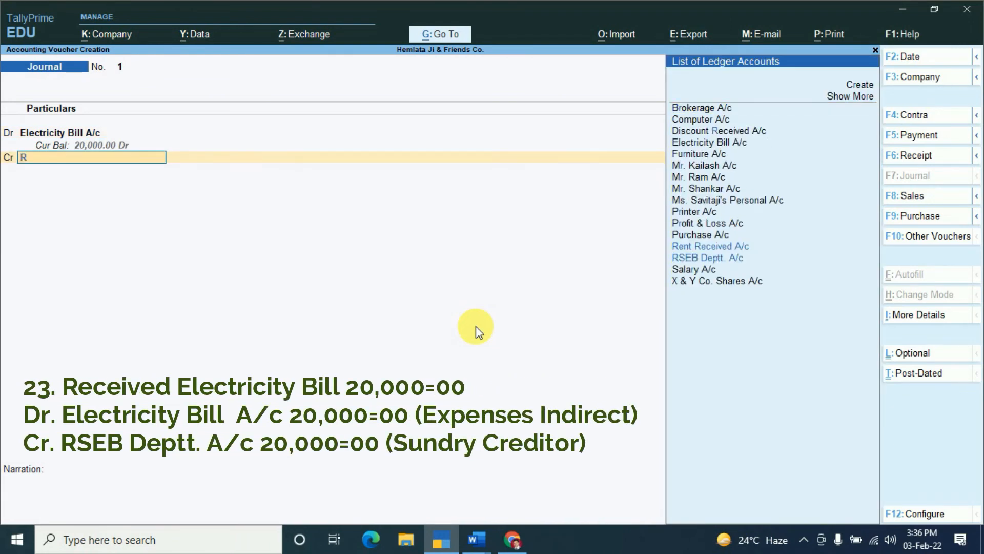
type("S")
key("Return")
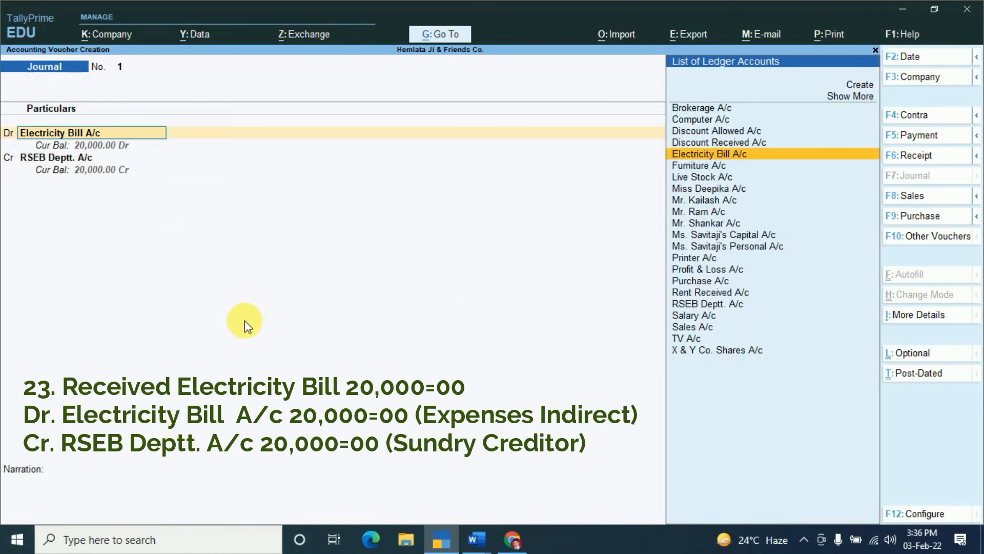
key("Return")
key("Return")
key("Return")
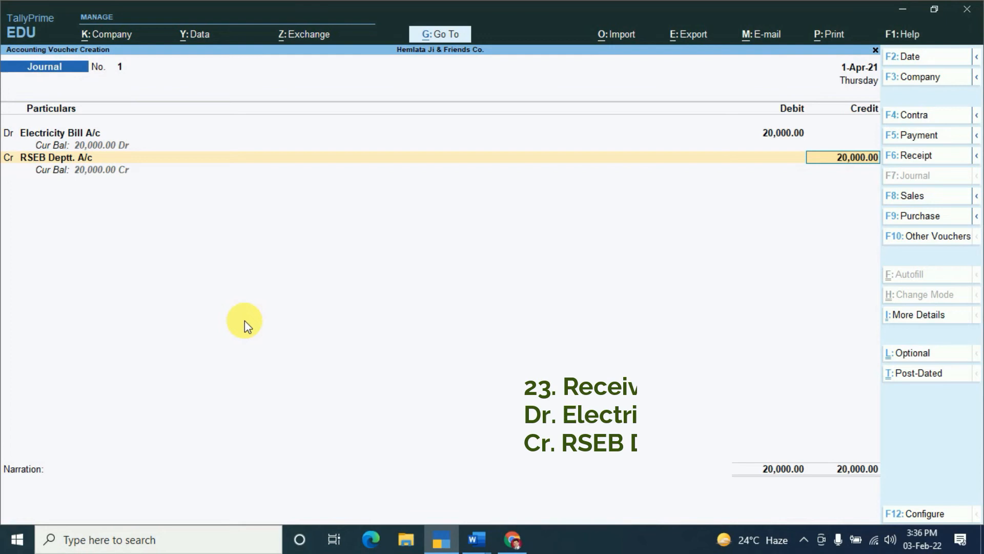
key("Return")
key("Return")
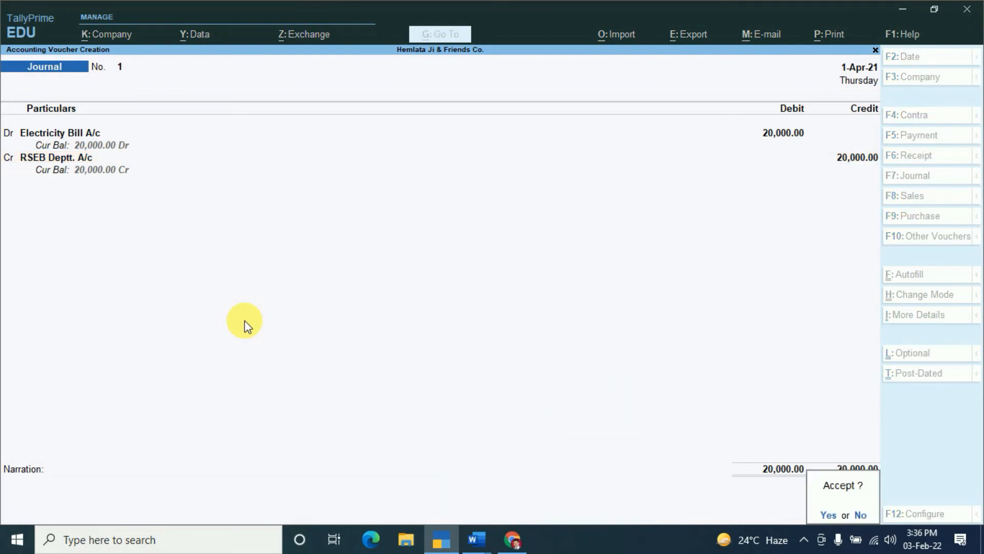
key("Return")
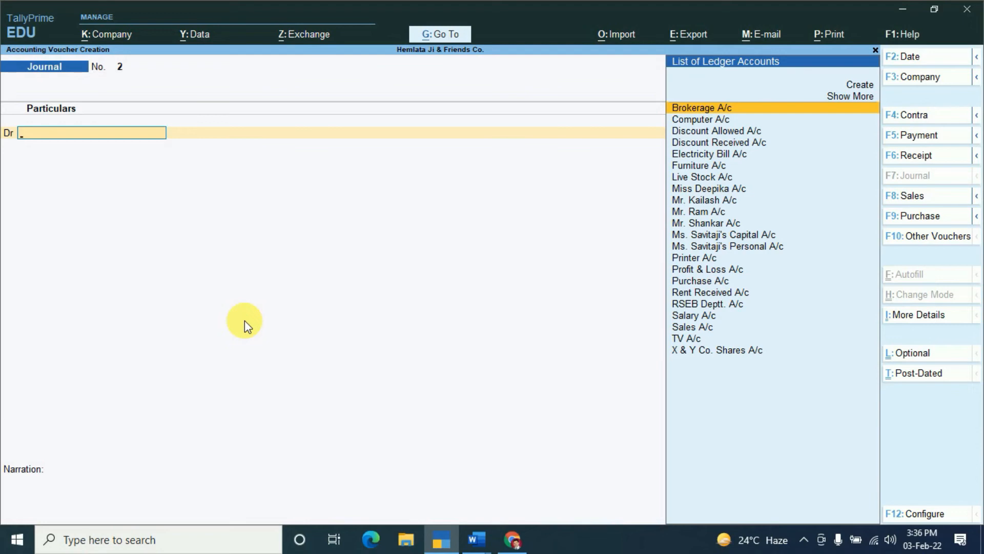
- Start a payment voucher for the electricity bill and debit RSEB Deptt. A/c with 20,000
key("F5")
type("R")
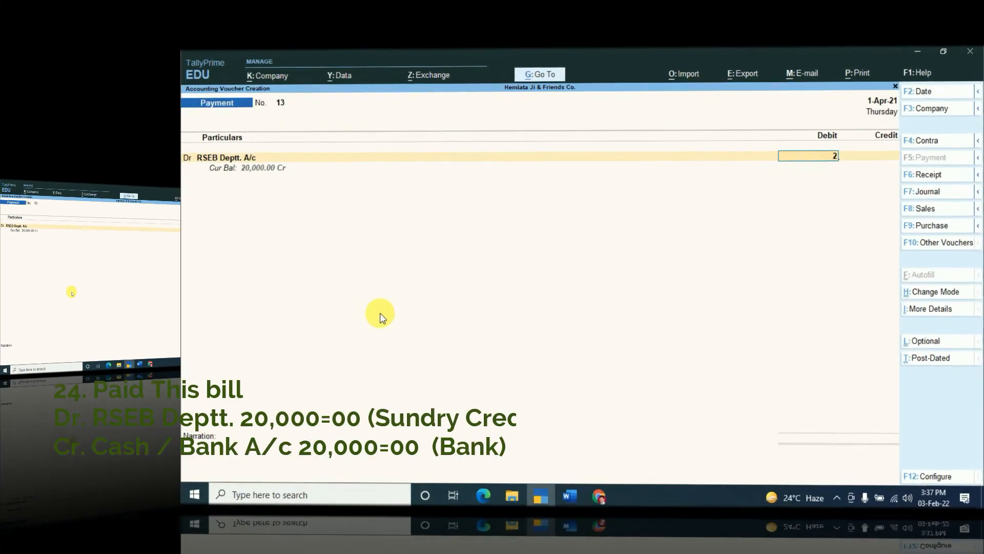
type("0000")
key("Return")
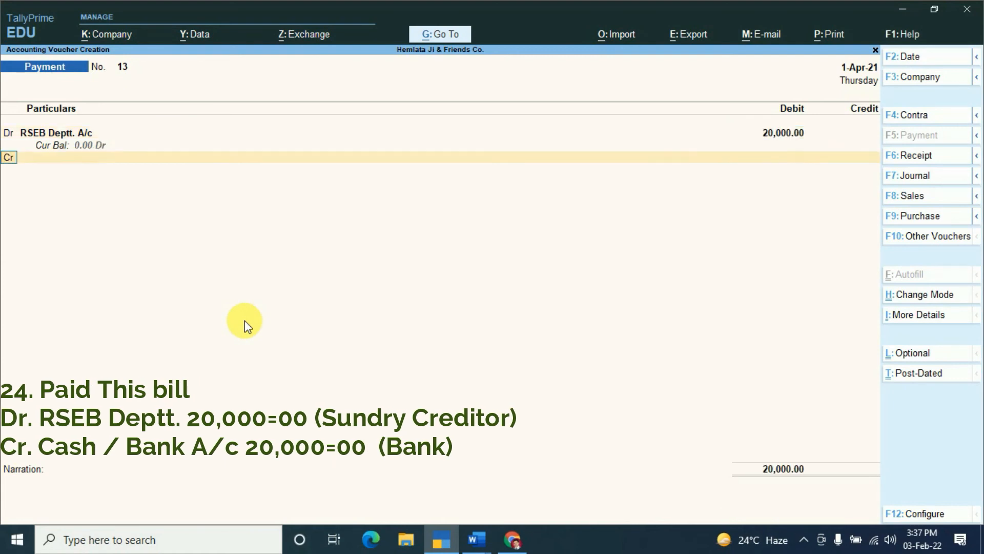
- Credit Bank A/c with 20,000 and save the electricity bill payment voucher without a narration
key("Return")
type("b")
key("Return")
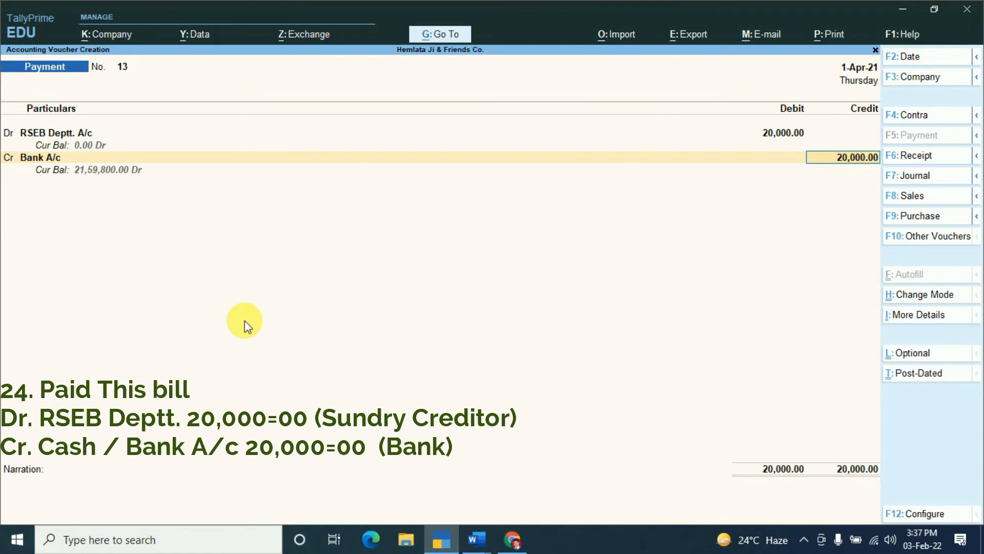
key("Return")
key("Return")
key("Return")
key("Return")
key("Return")
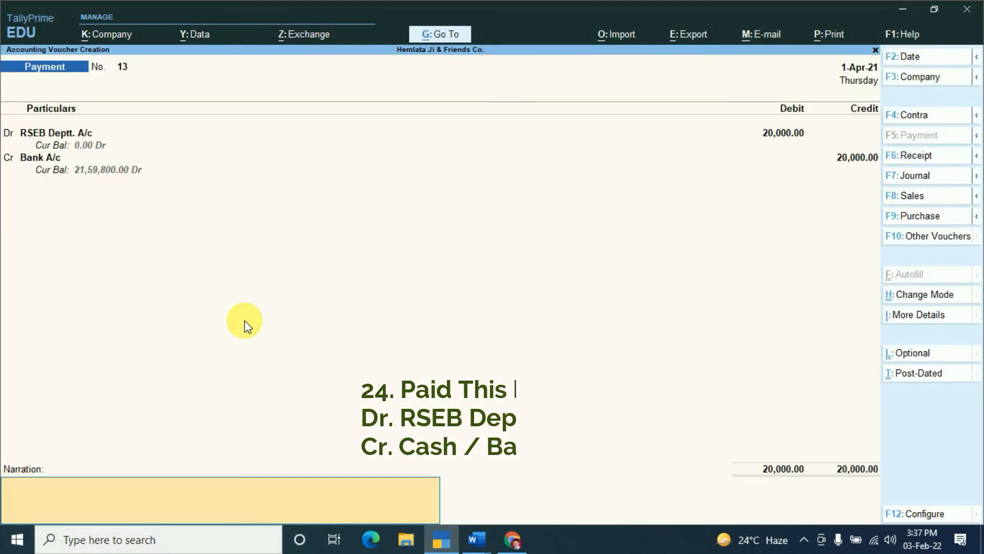
key("Return")
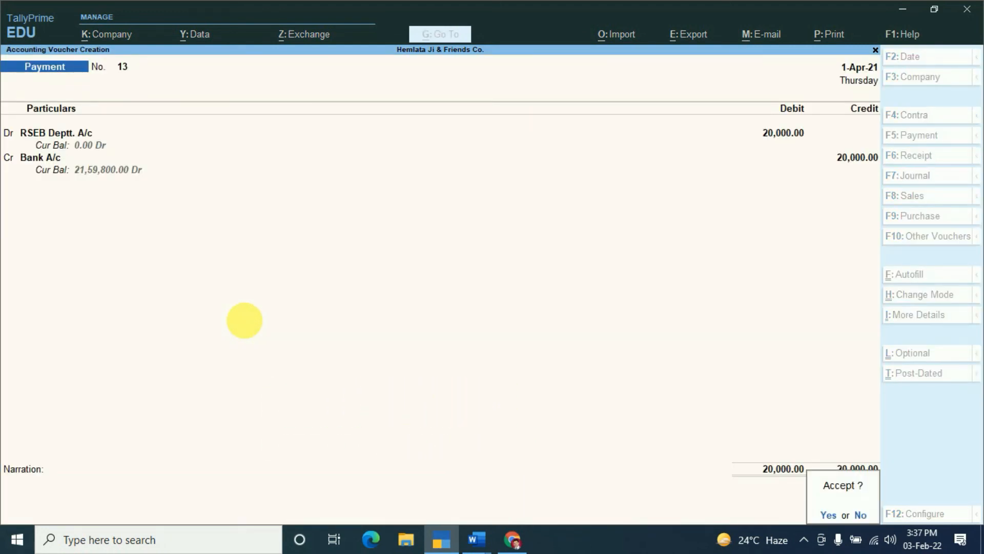
key("Return")
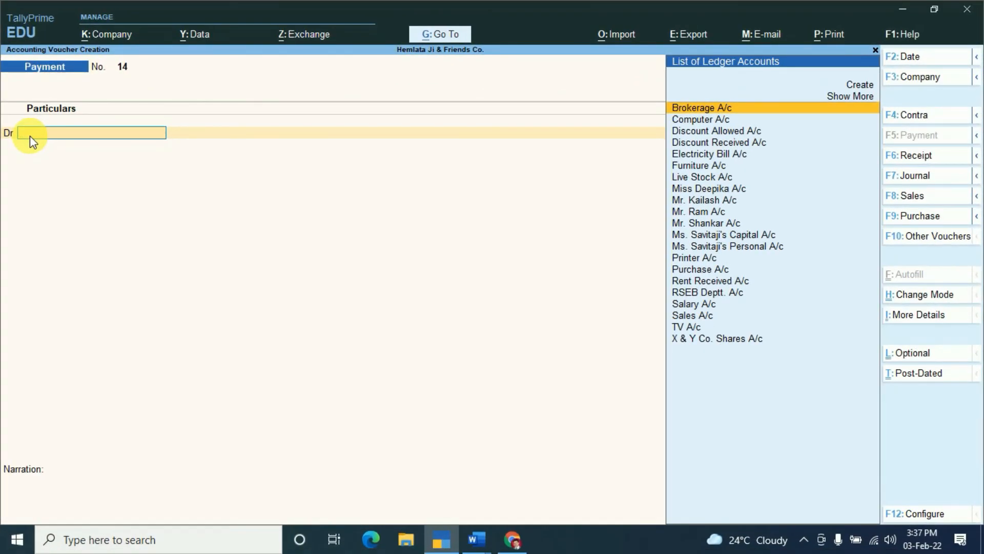
- Start a sales voucher and change its mode to As Voucher
key("F8")
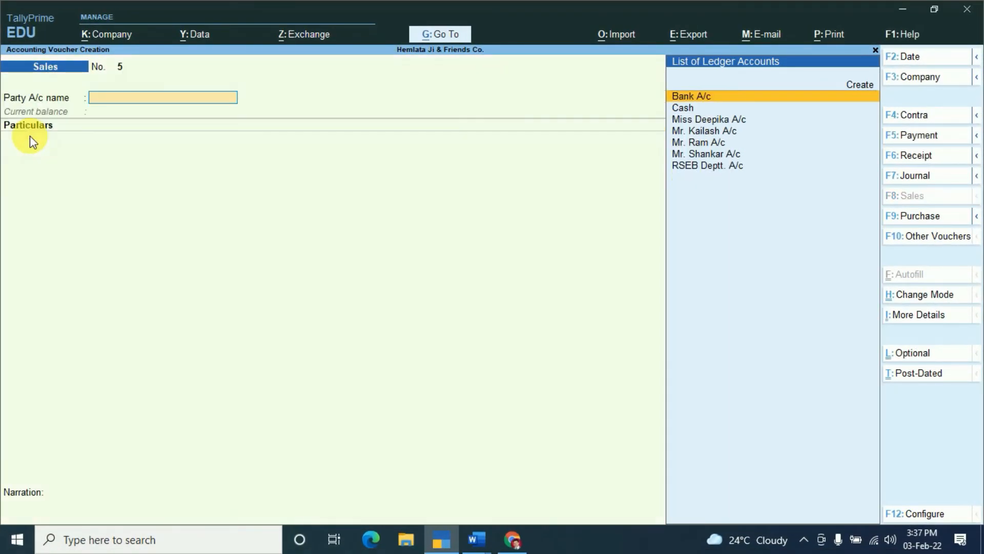
key("ctrl+h")
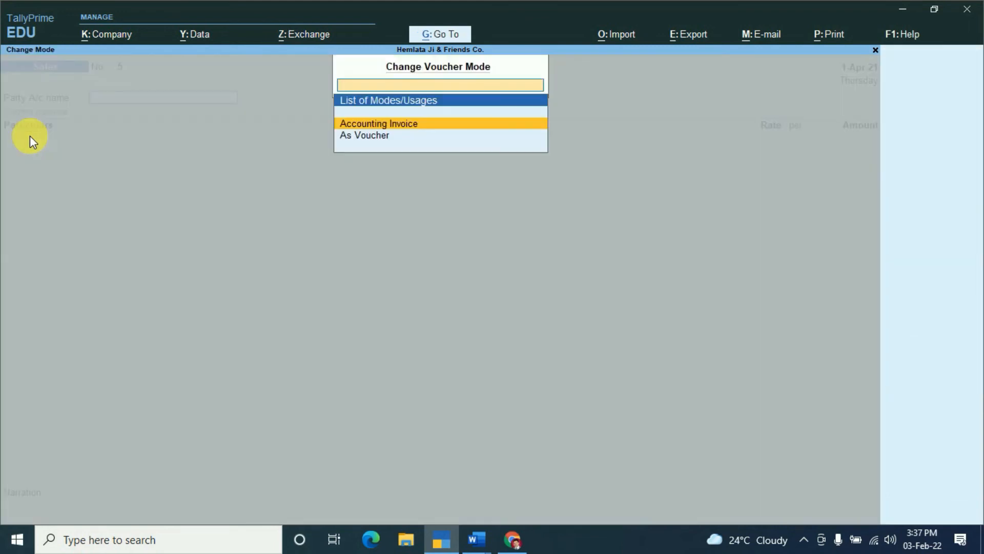
key("Down")
key("Return")
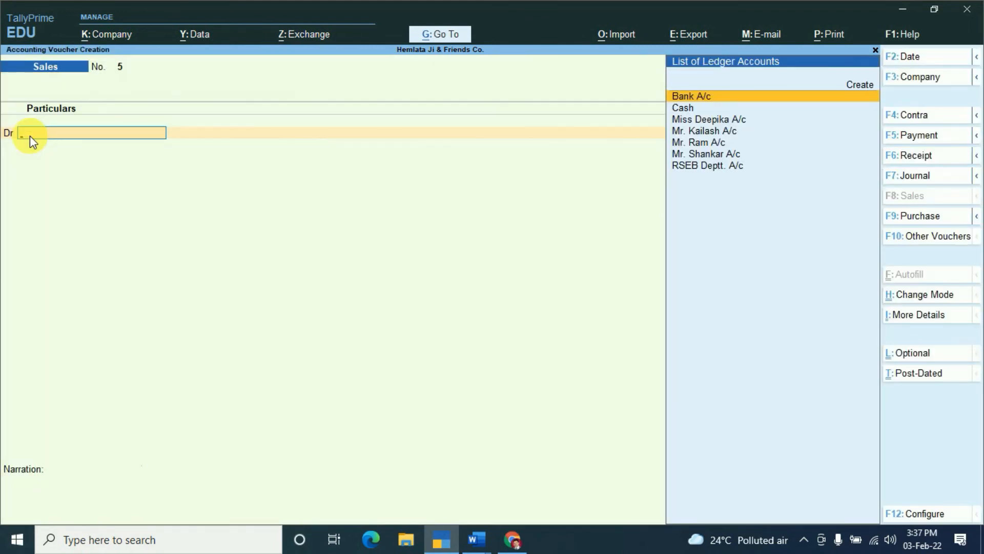
- Create a new ledger in the credit customer's name under Sundry Debtors, keeping bill-by-bill balances at No and the address blank
key("alt+c")
type("Mr. Kishan a/c")
key("Return")
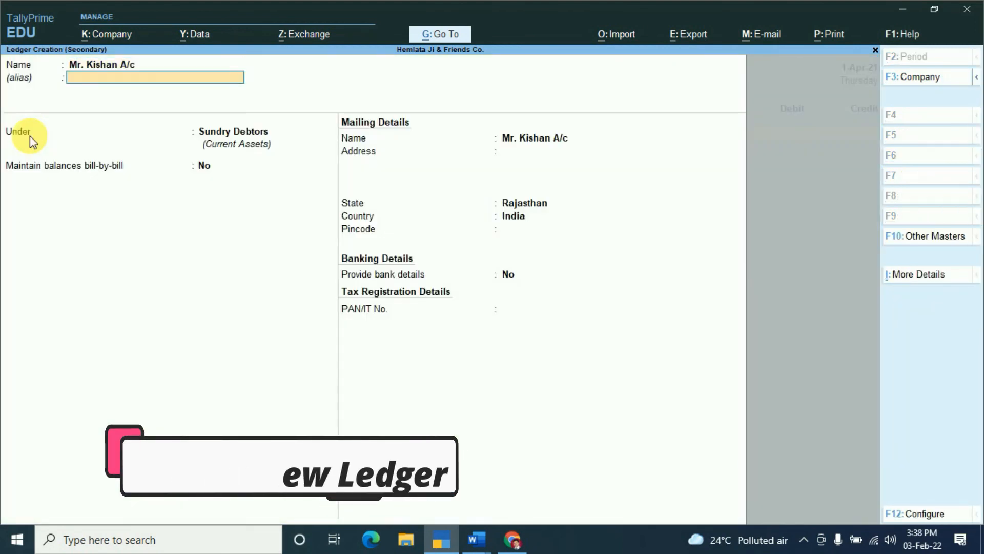
key("Return")
type("S")
key("Return")
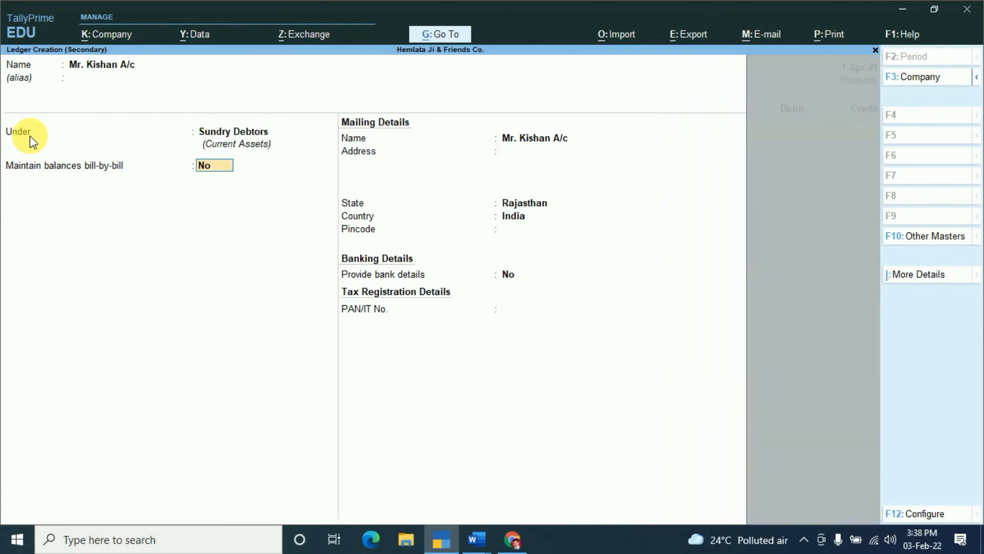
key("Return")
key("Return")
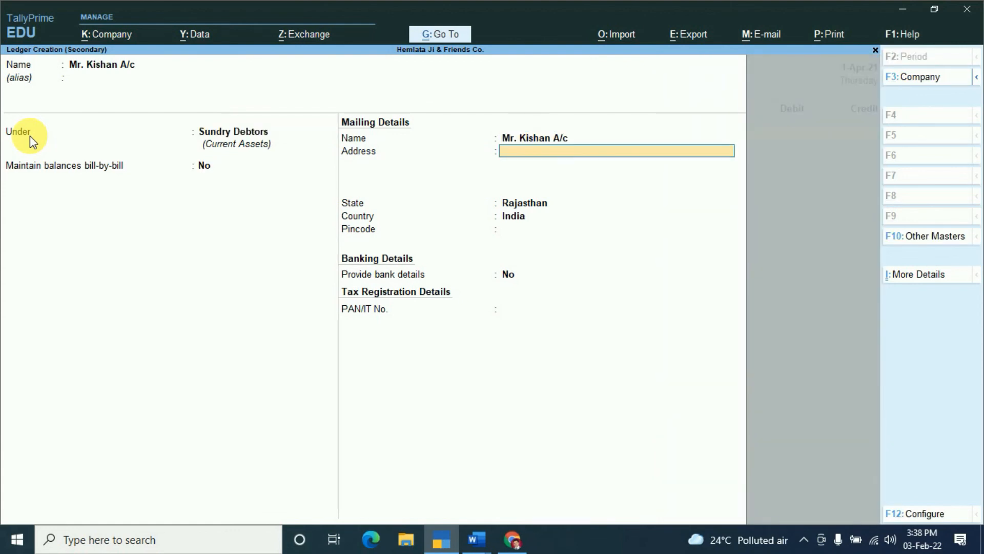
key("Return")
key("ctrl+a")
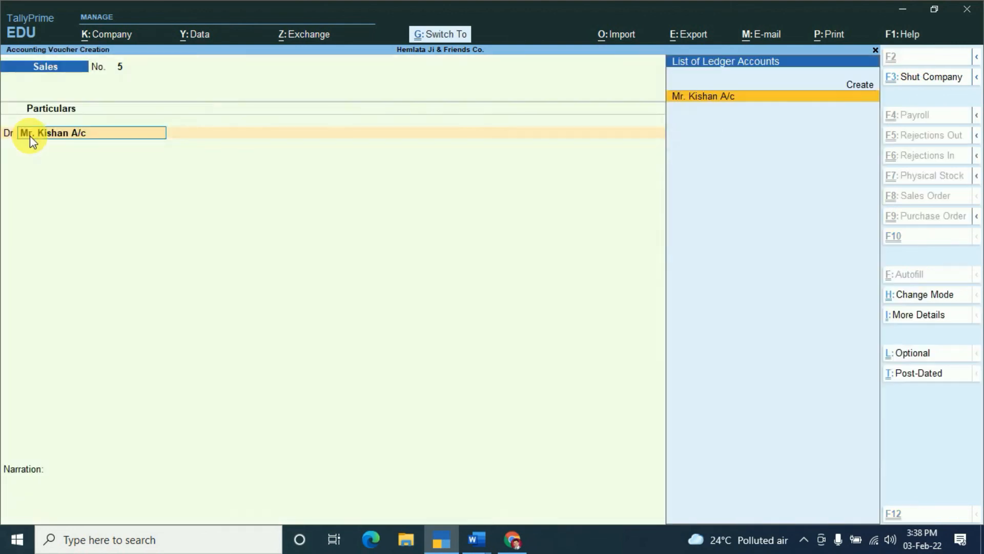
- Choose the new customer ledger as the debit account and accept its party details unchanged
key("Return")
key("ctrl+a")
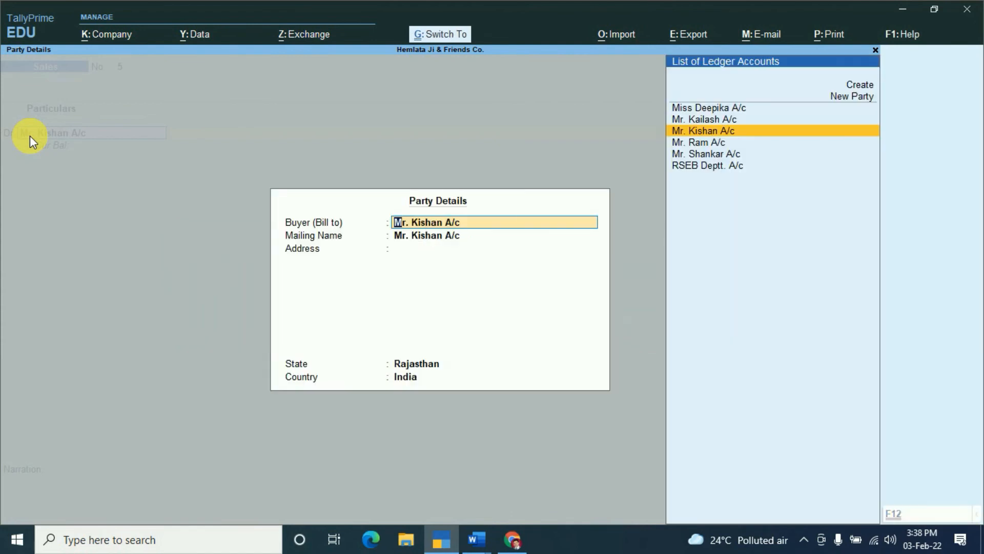
key("ctrl+a")
- Enter the debit amount by calculating 2000*12.75 in the built-in calculator, and credit Sales A/c with 25,500
type("20000")
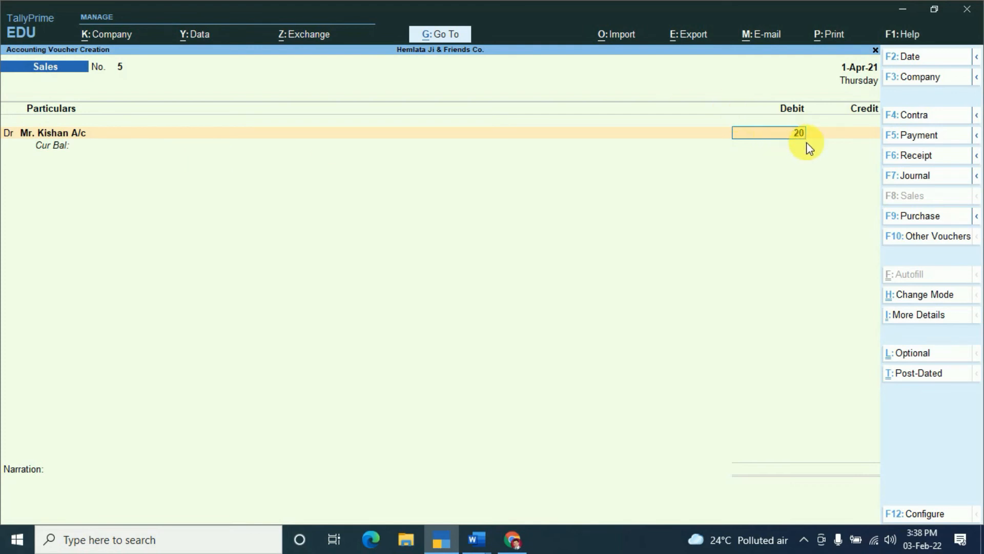
key("BackSpace")
key("BackSpace")
key("alt+c")
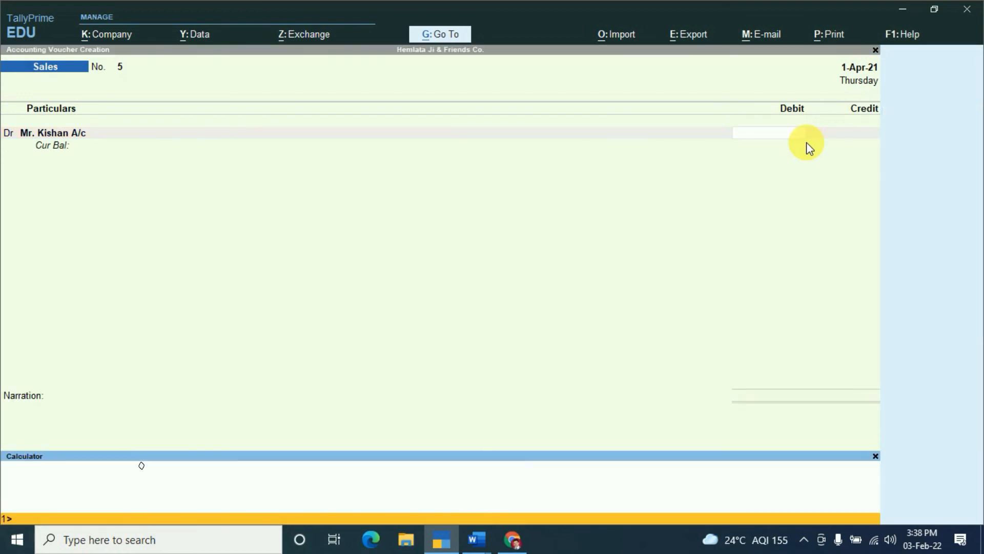
type("2000*")
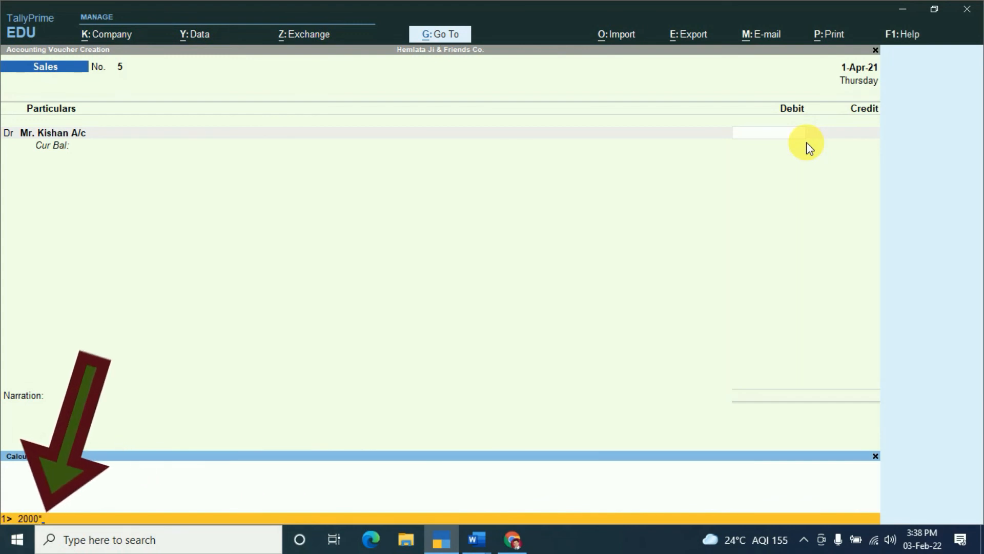
type("12.")
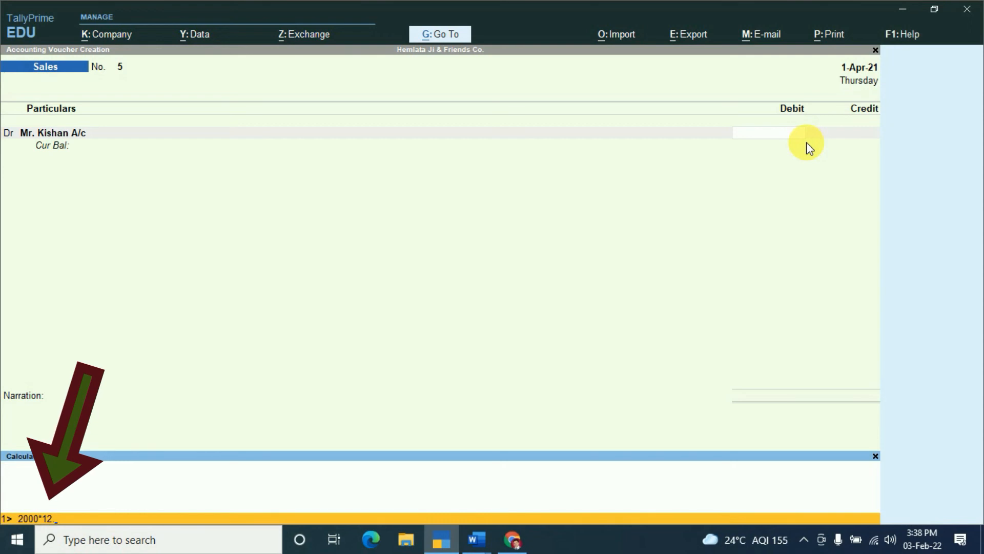
type("75")
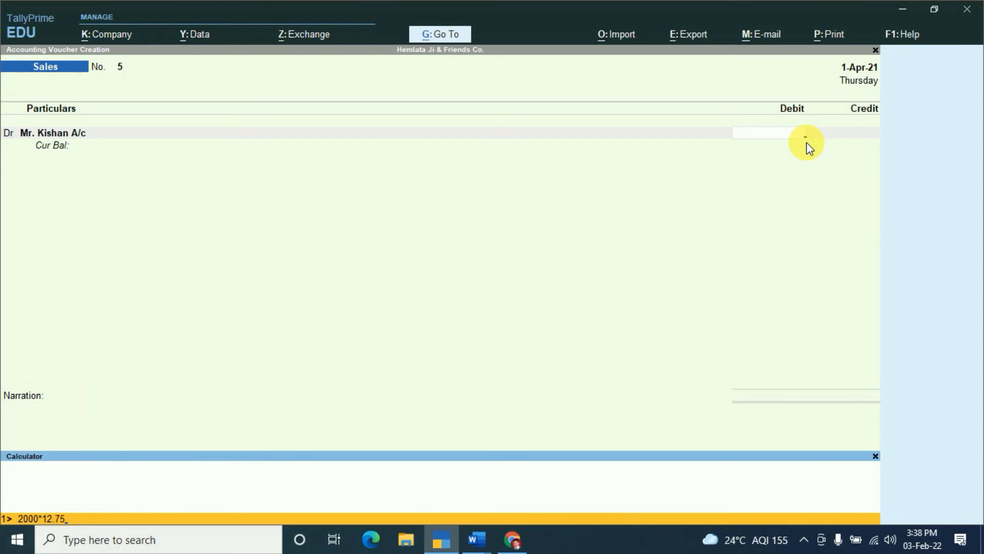
key("Return")
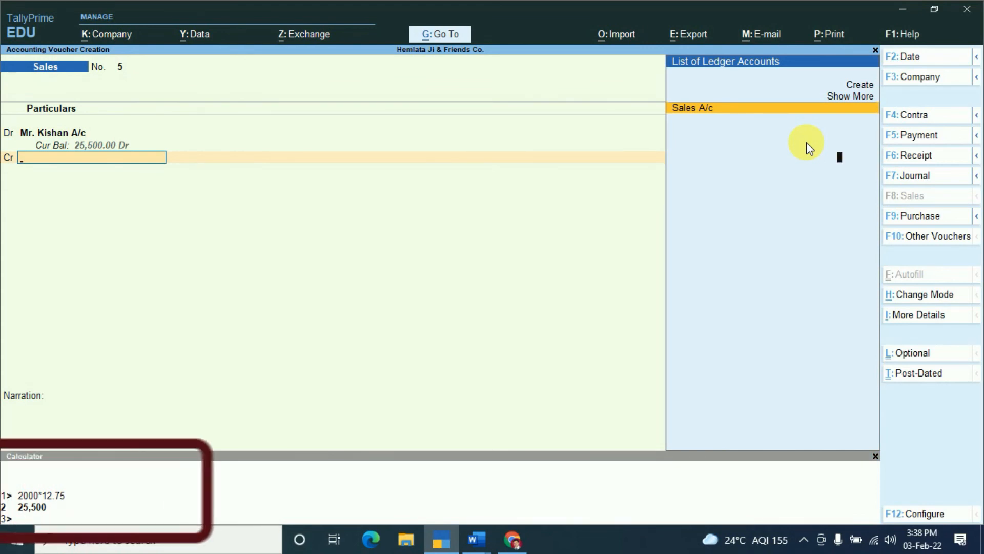
key("Return")
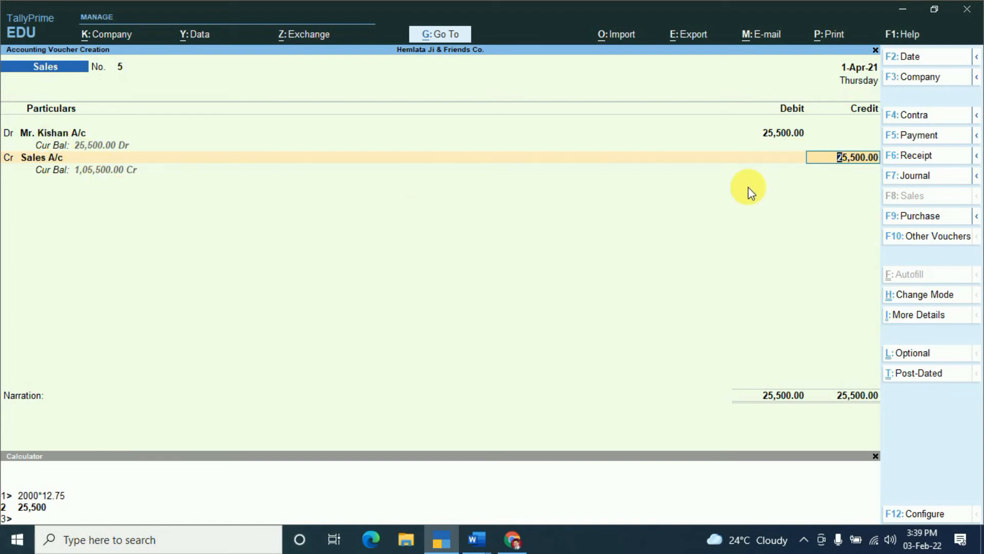
key("Return")
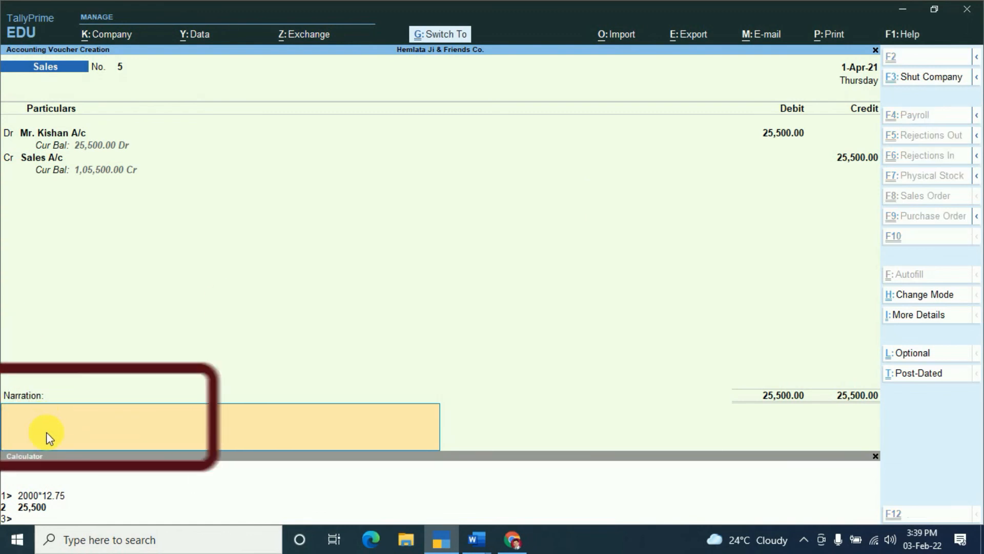
- Calculate 2000*12.75 again in the calculator from the voucher's narration field
key("ctrl+n")
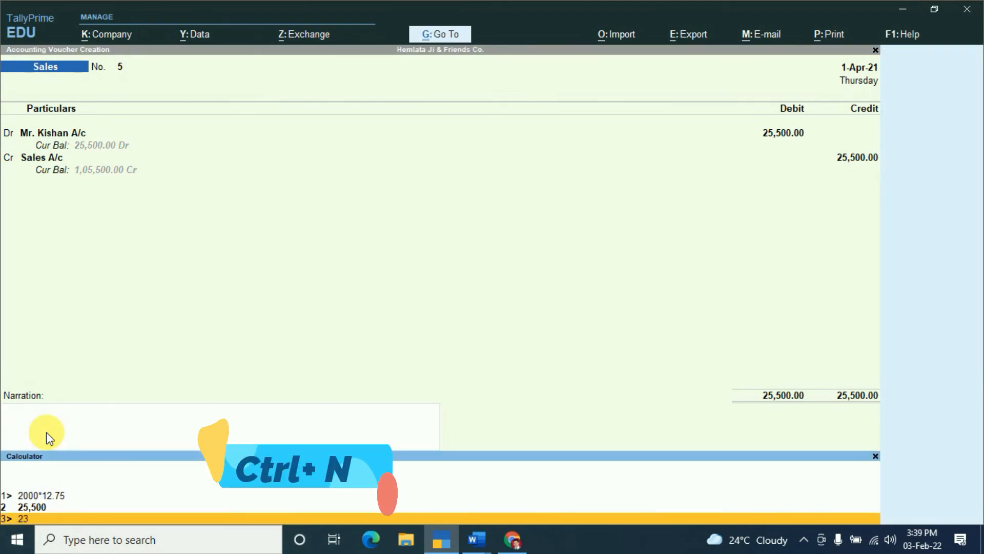
type("20")
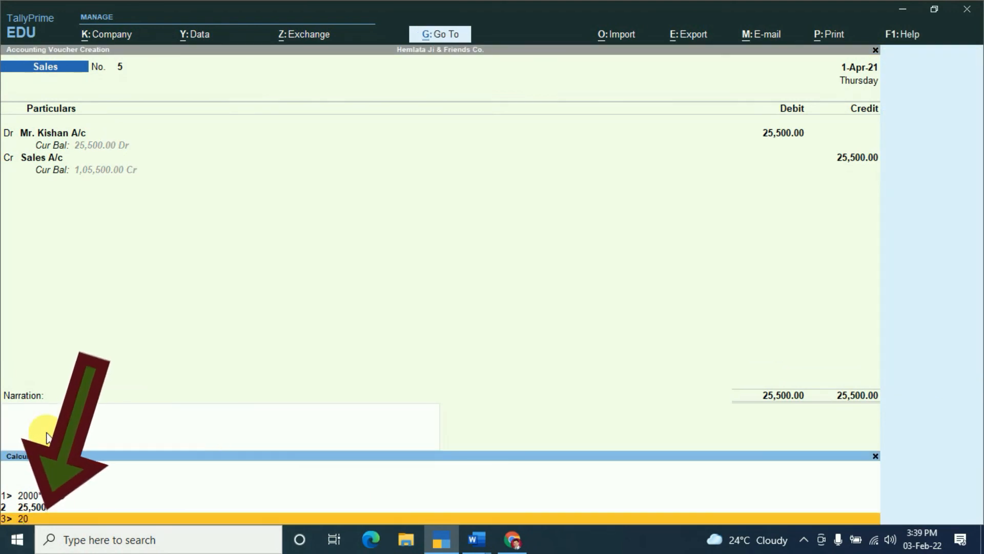
type("00*12")
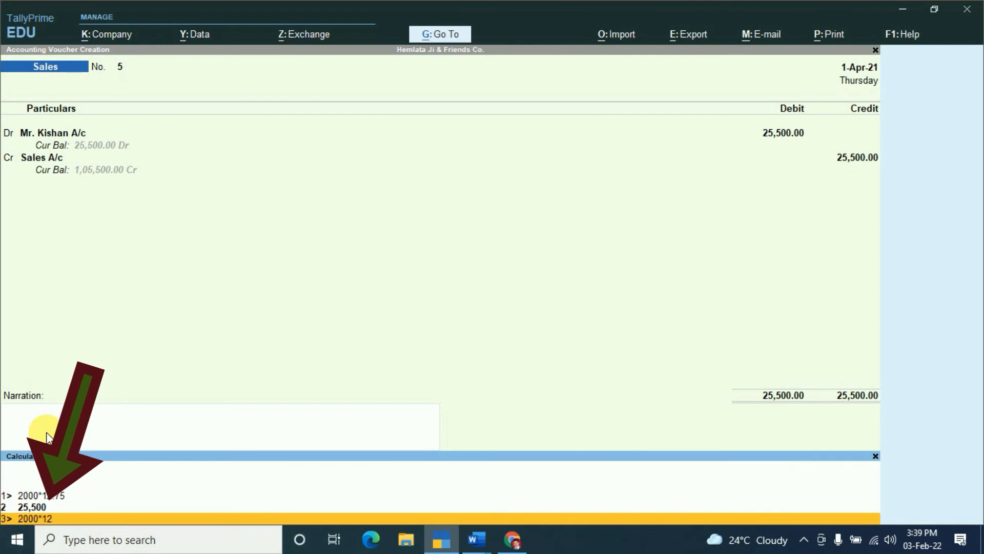
type(".75")
key("Return")
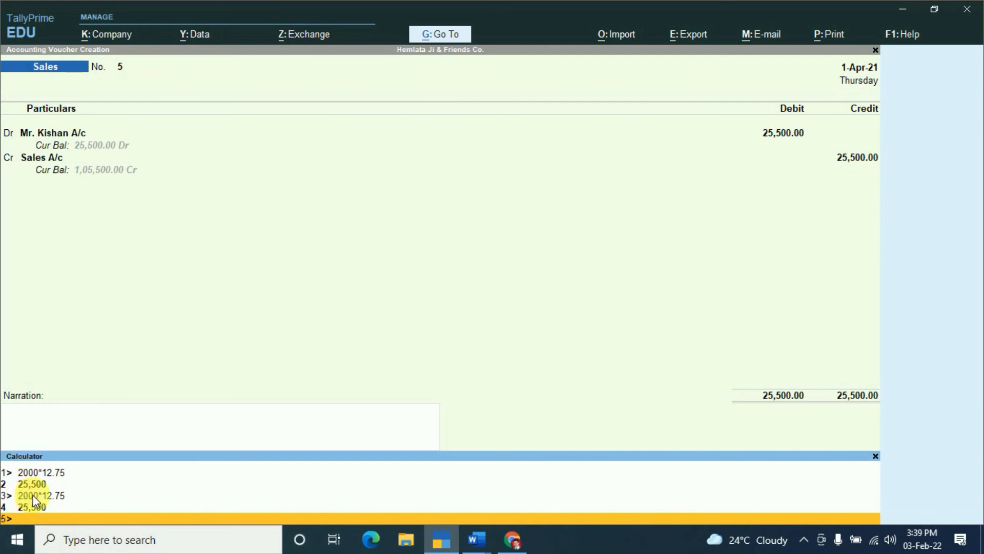
- Return from the calculator to the voucher's narration, leave it blank and save the sales voucher
left_click(294, 293)
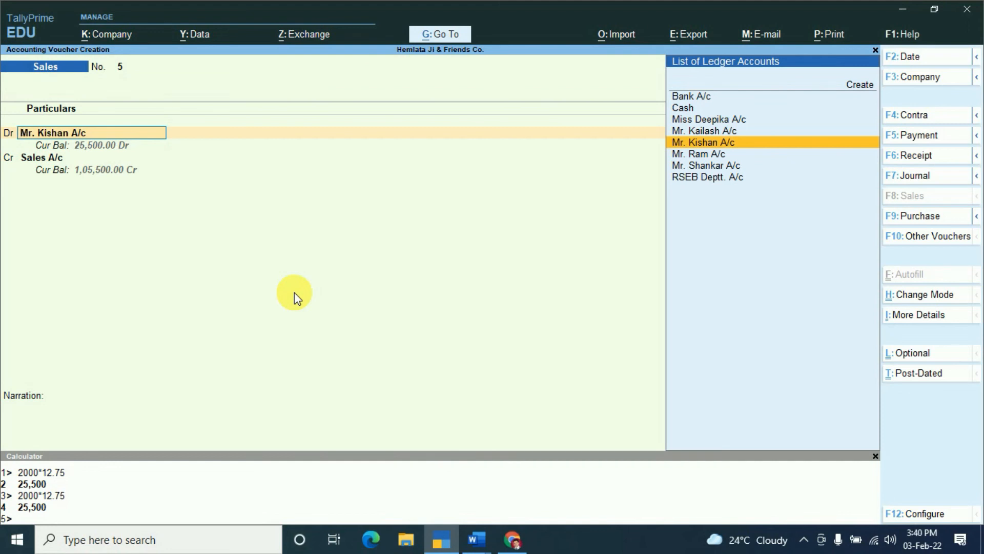
left_click(45, 425)
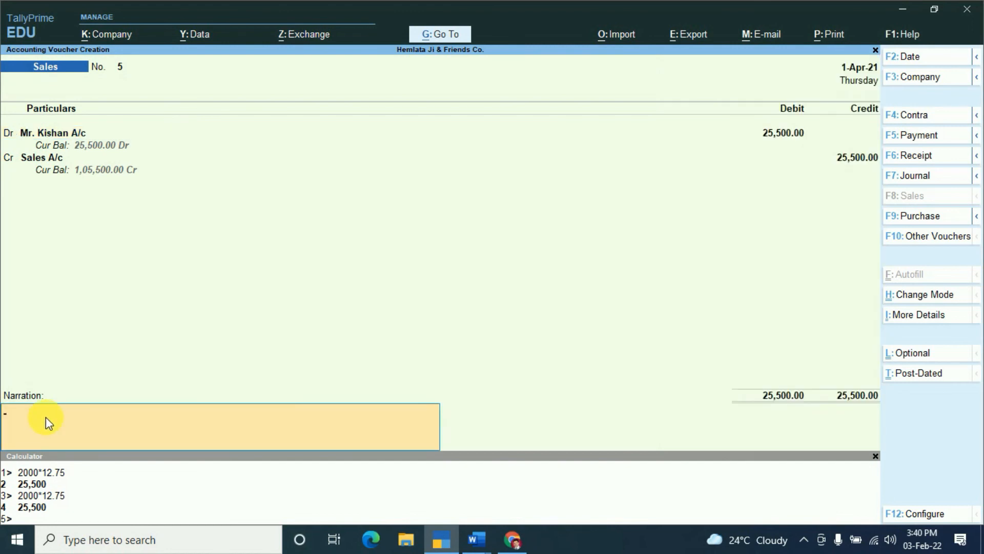
key("Return")
key("Return")
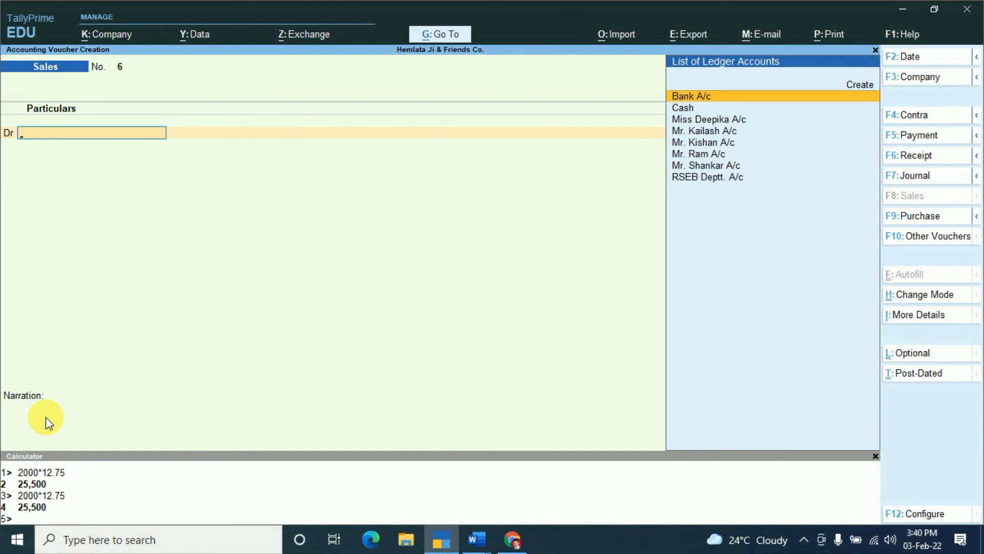
- Review the saved vouchers, going back to the brokerage payment and forward again to the RSEB Deptt. payment
key("Page_Up")
key("Page_Up")
key("Page_Up")
key("Page_Up")
key("Page_Up")
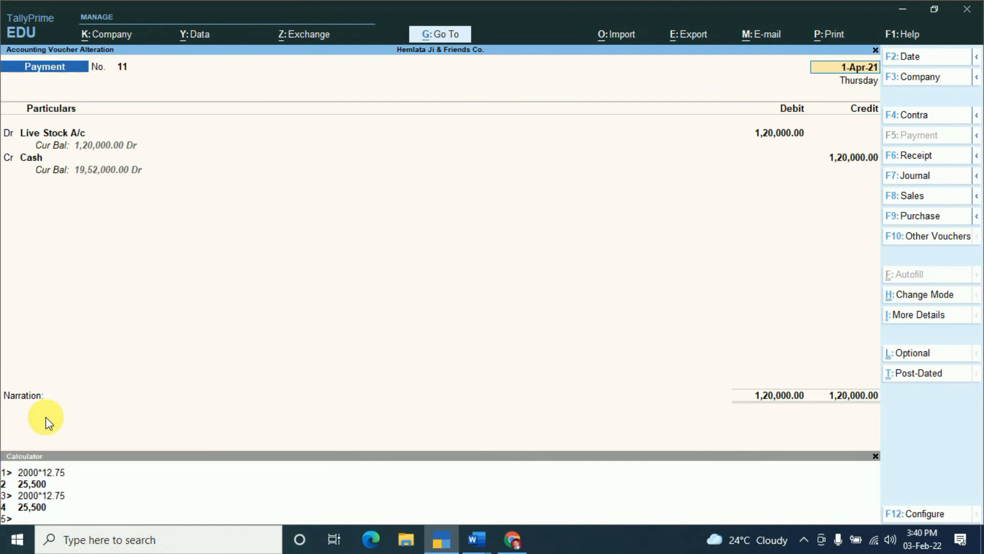
key("Page_Up")
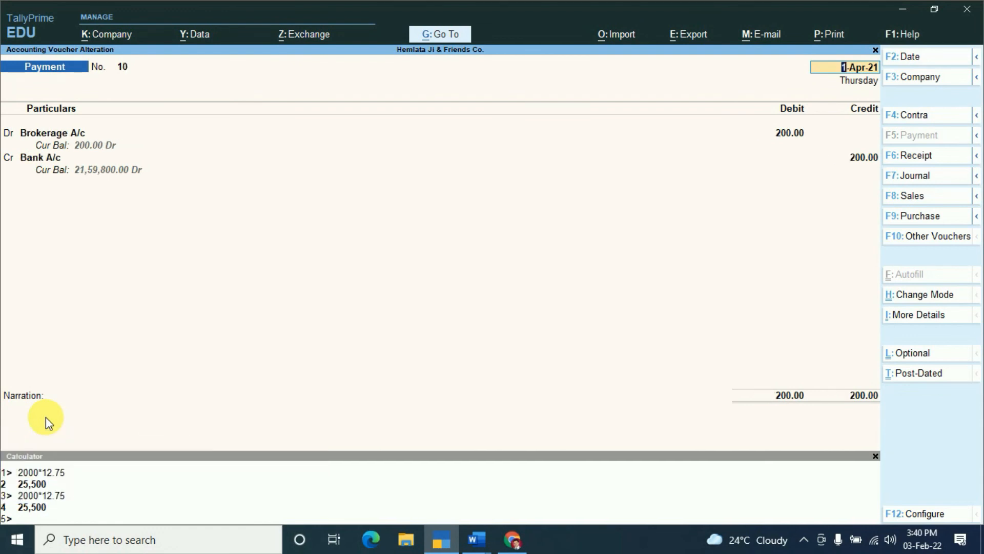
key("Page_Down")
key("Page_Down")
key("Page_Down")
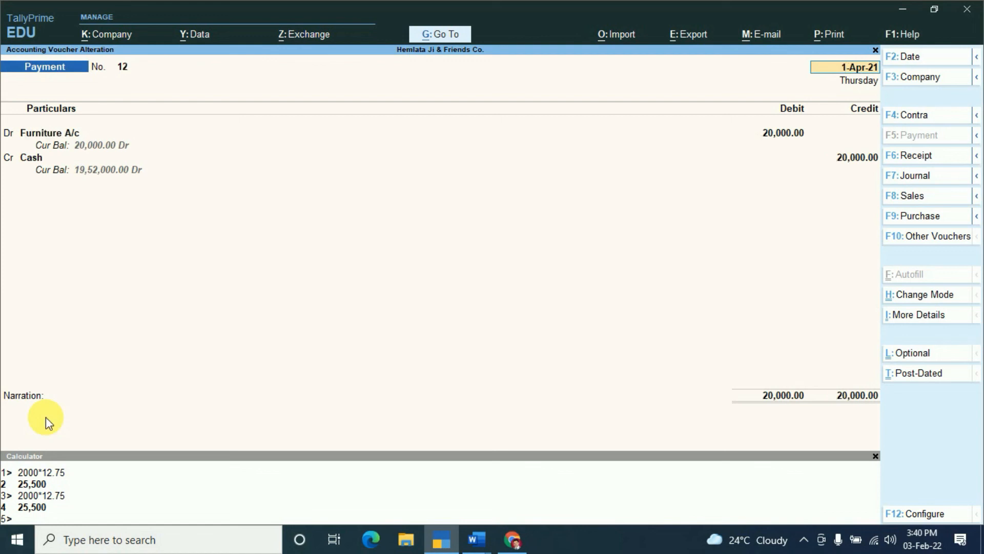
key("Page_Down")
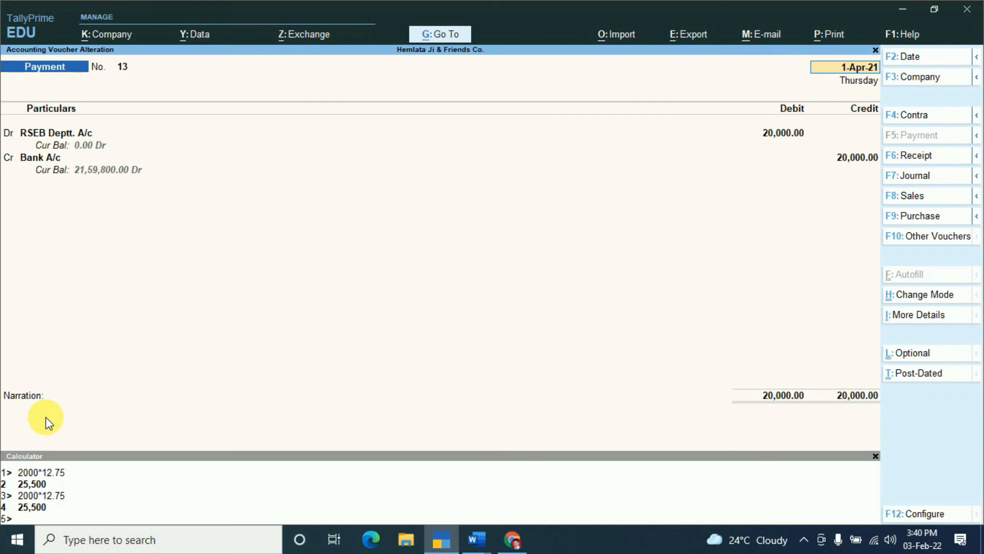
- Leave voucher entry and open the Day Book report to review all recorded vouchers
key("Escape")
key("Escape")
key("Return")
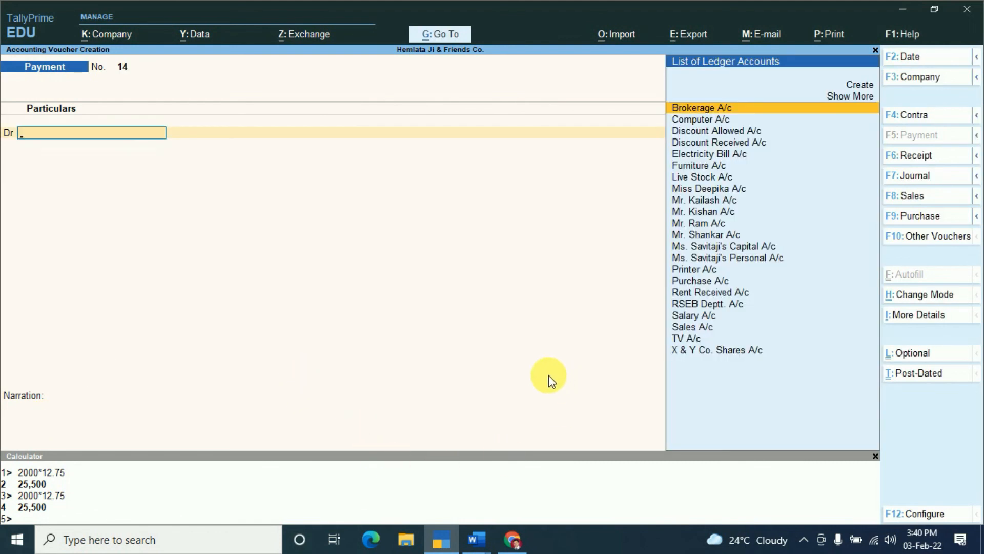
key("Escape")
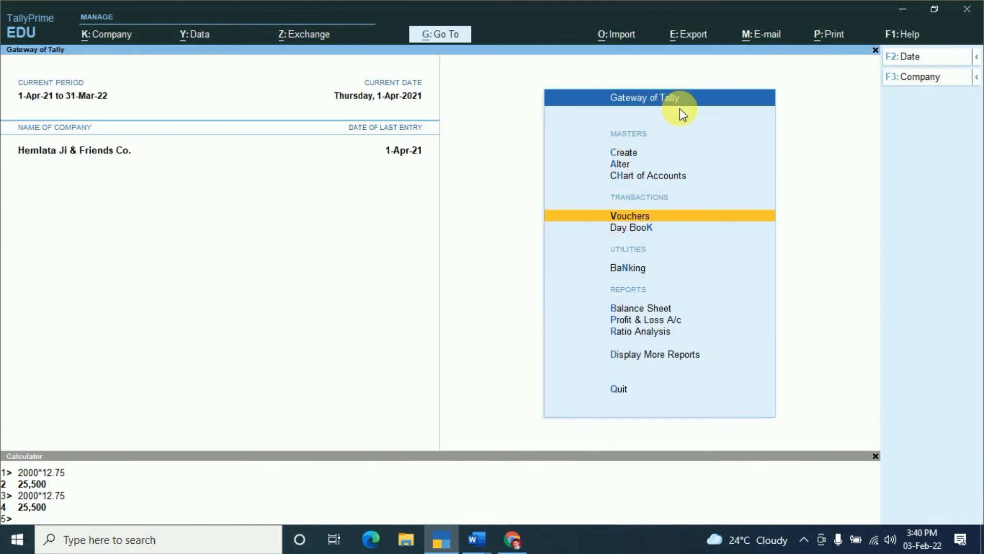
left_click(628, 355)
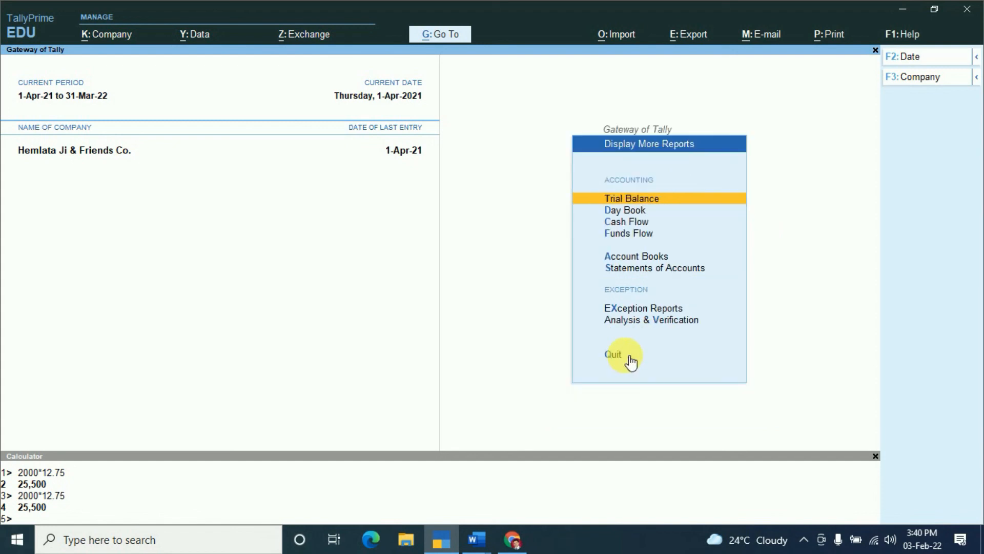
left_click(625, 211)
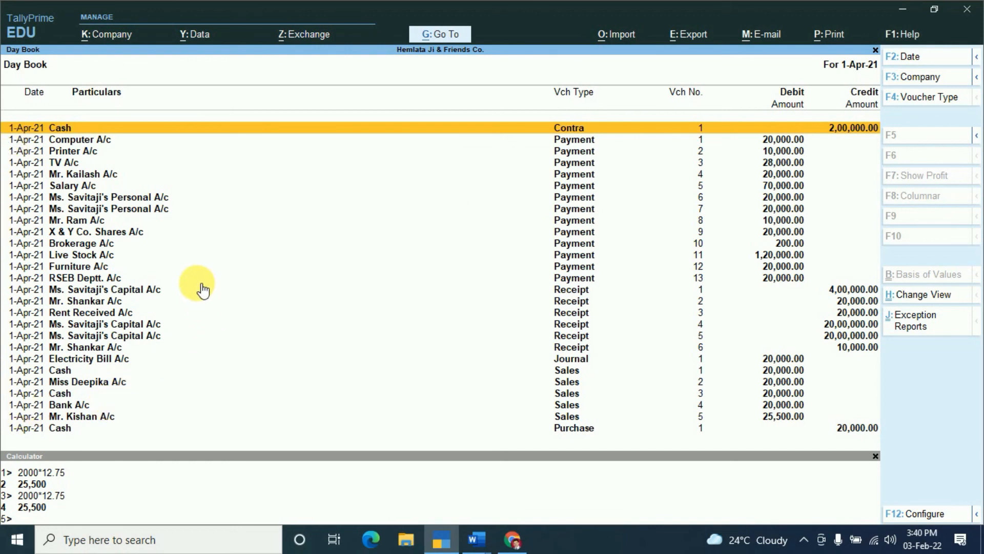
- Set the Day Book's period to 1-4-2021 through 1-5-2021, review the listed vouchers and return to the Gateway of Tally
key("F2")
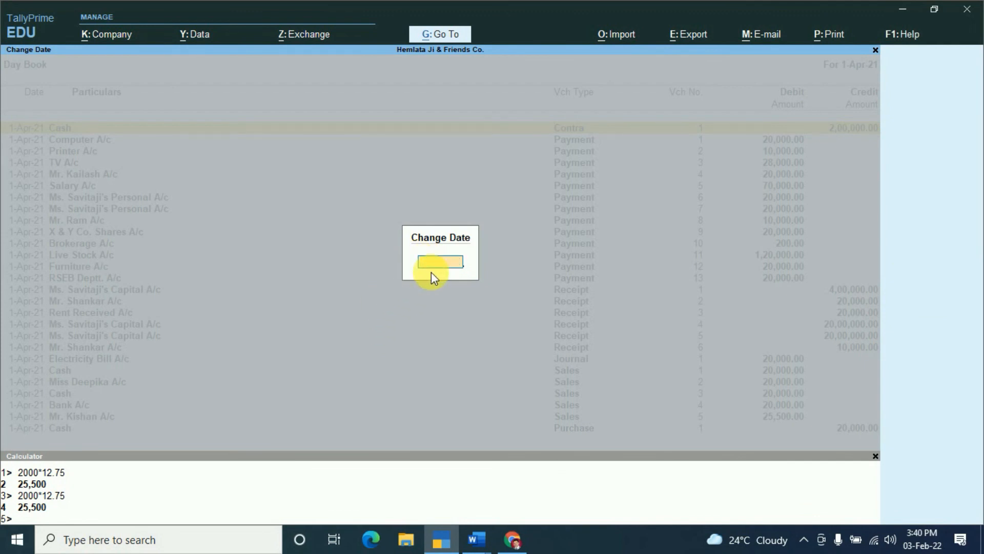
key("Escape")
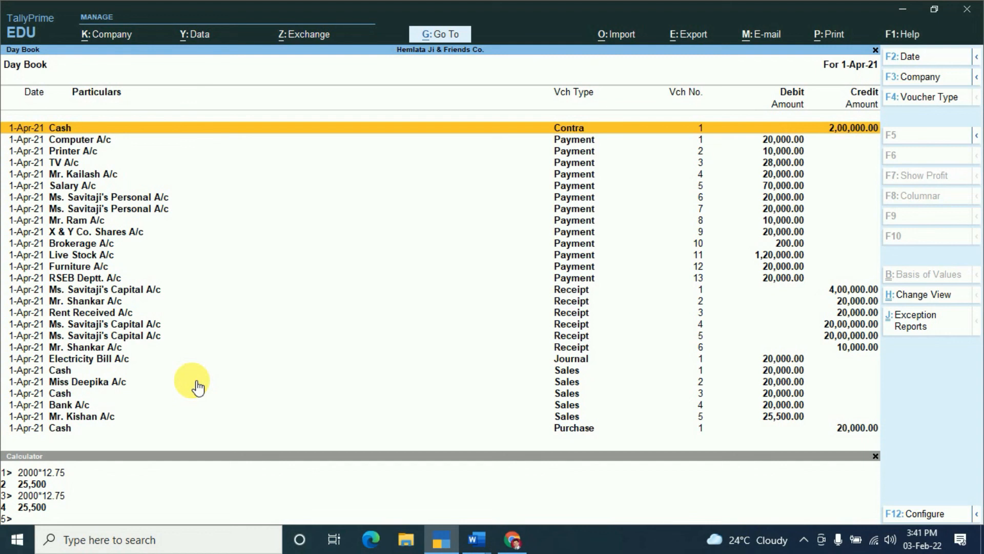
key("alt")
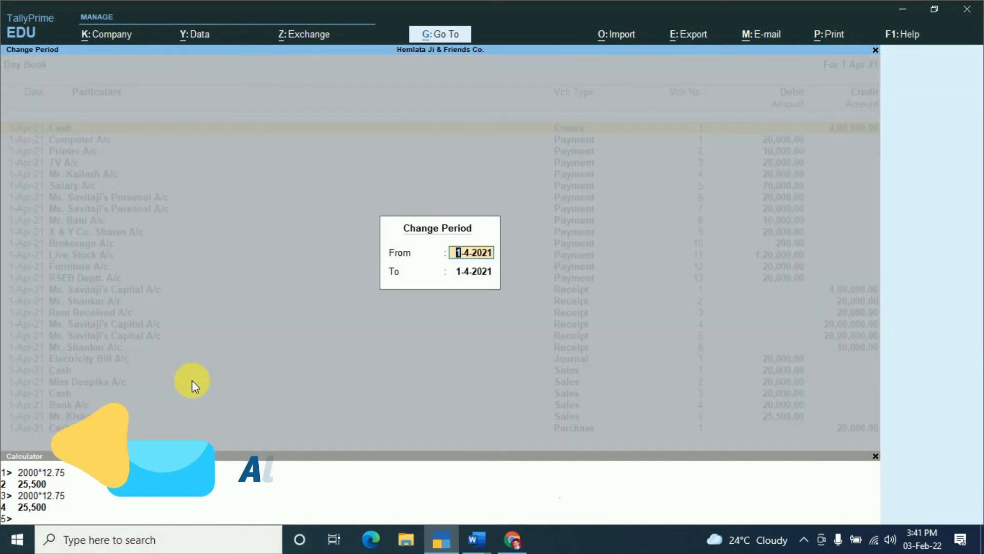
key("Return")
type("1-4")
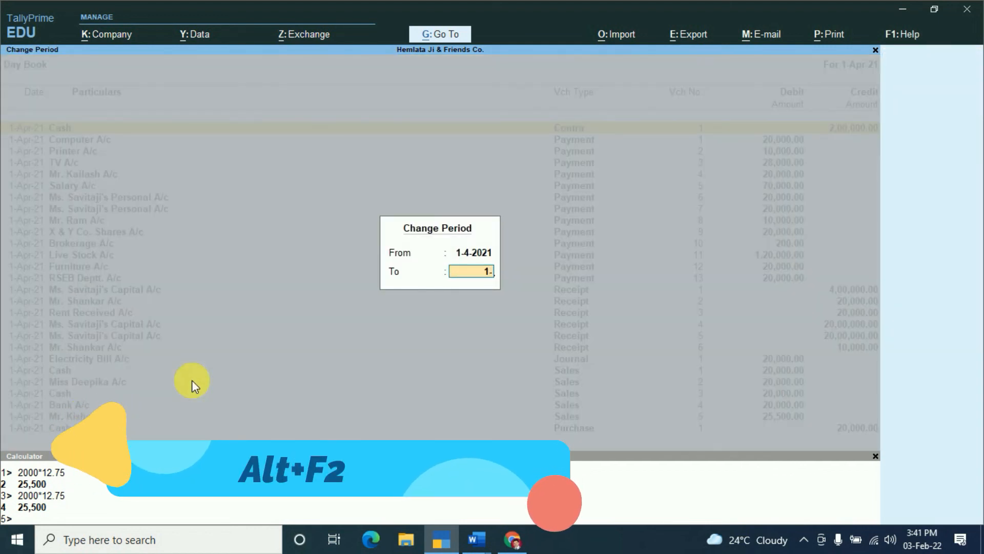
key("BackSpace")
key("BackSpace")
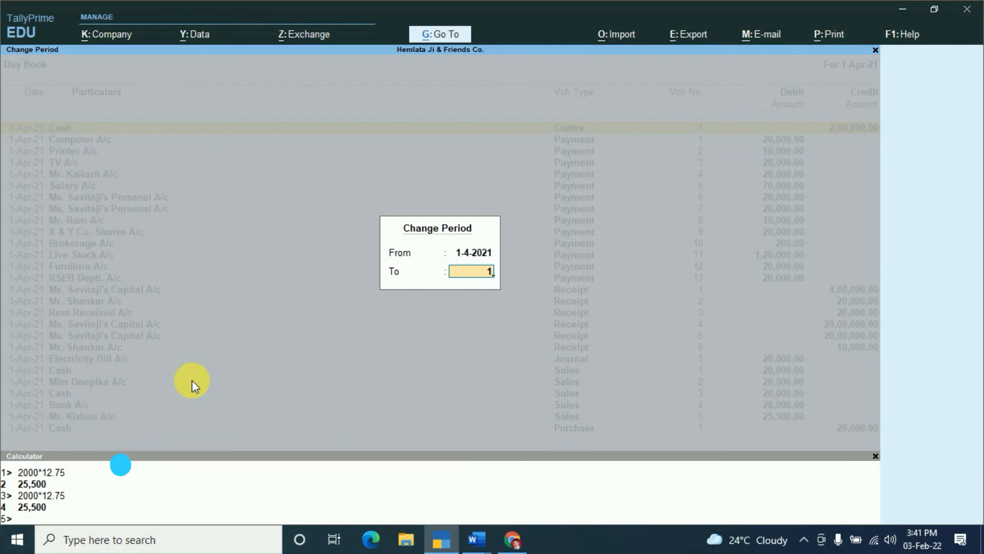
key("BackSpace")
type("1-5")
key("BackSpace")
key("BackSpace")
type("5-4")
key("BackSpace")
key("BackSpace")
key("BackSpace")
type("-5")
key("Return")
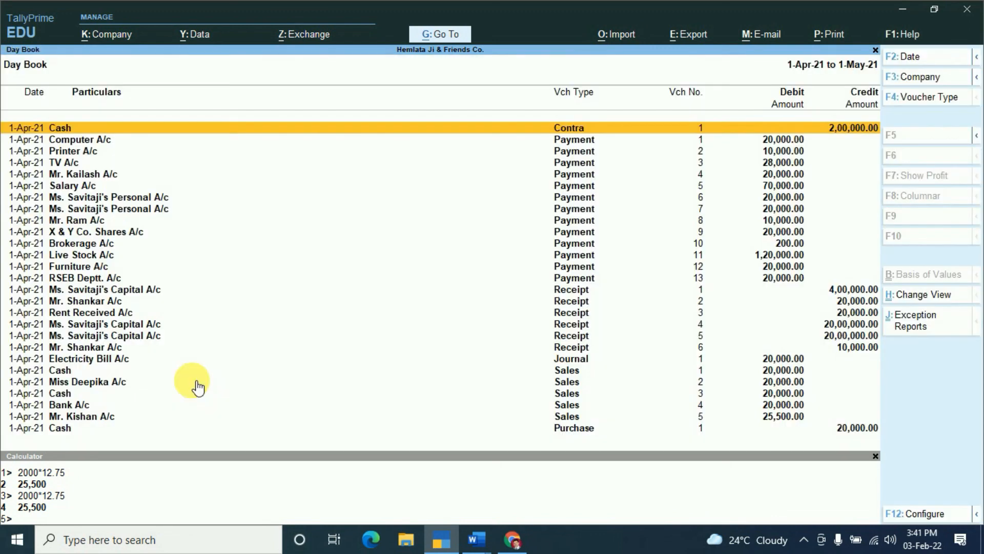
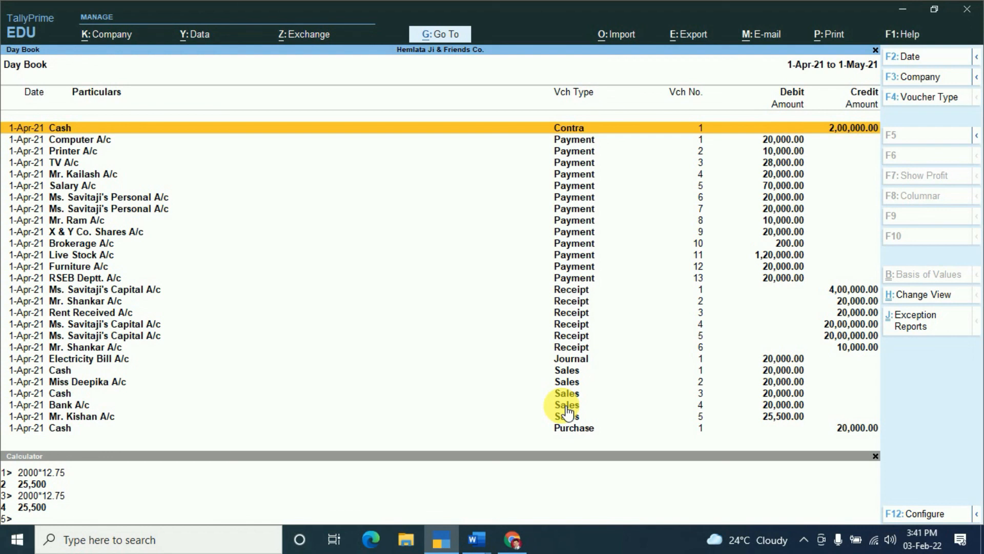
key("Escape")
key("Escape")
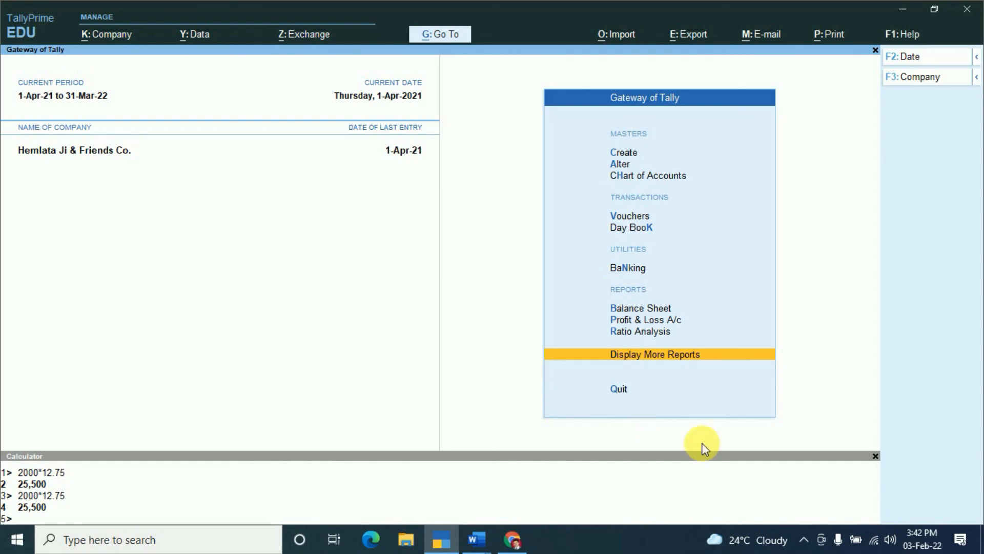
- Open the Bank A/c ledger for alteration, then return to the Gateway of Tally without changing it
left_click(620, 165)
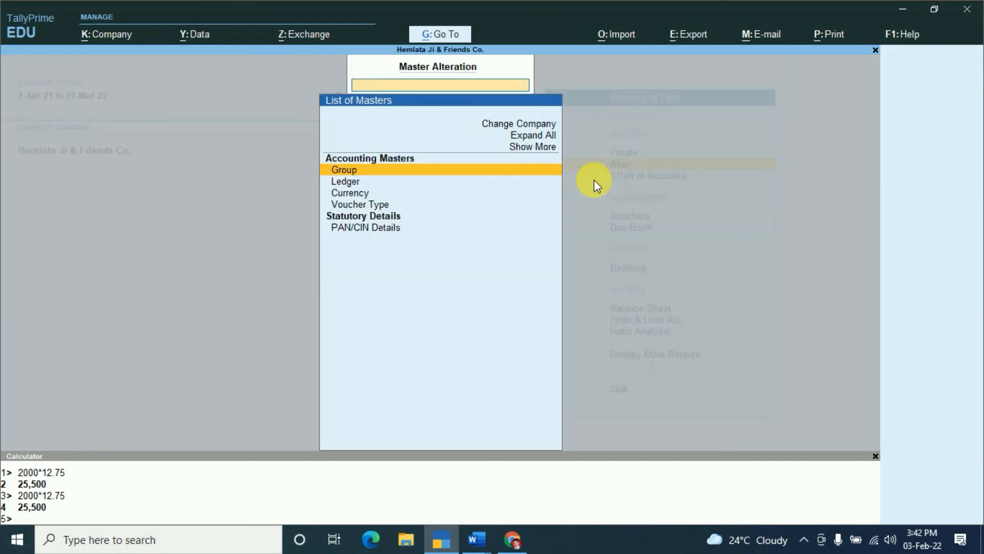
left_click(352, 183)
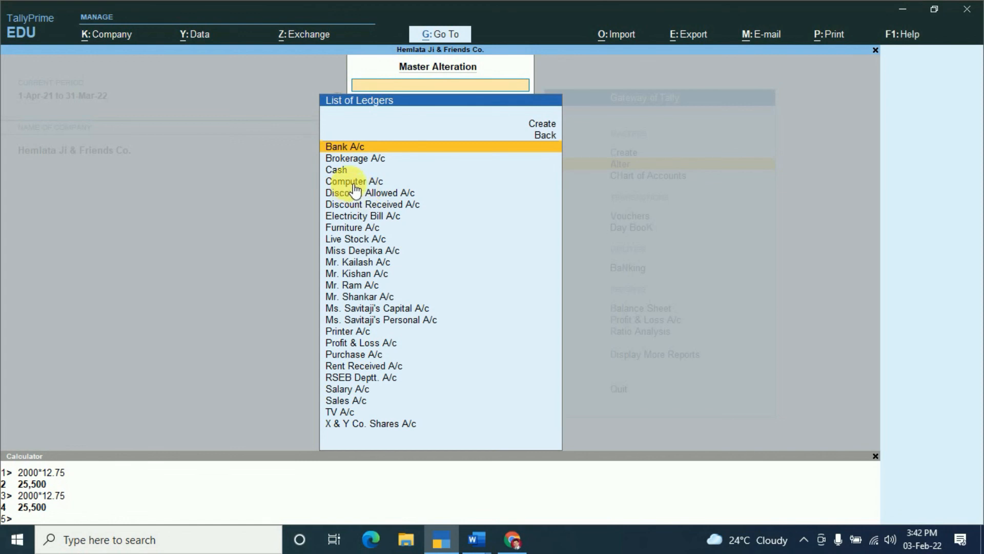
key("Return")
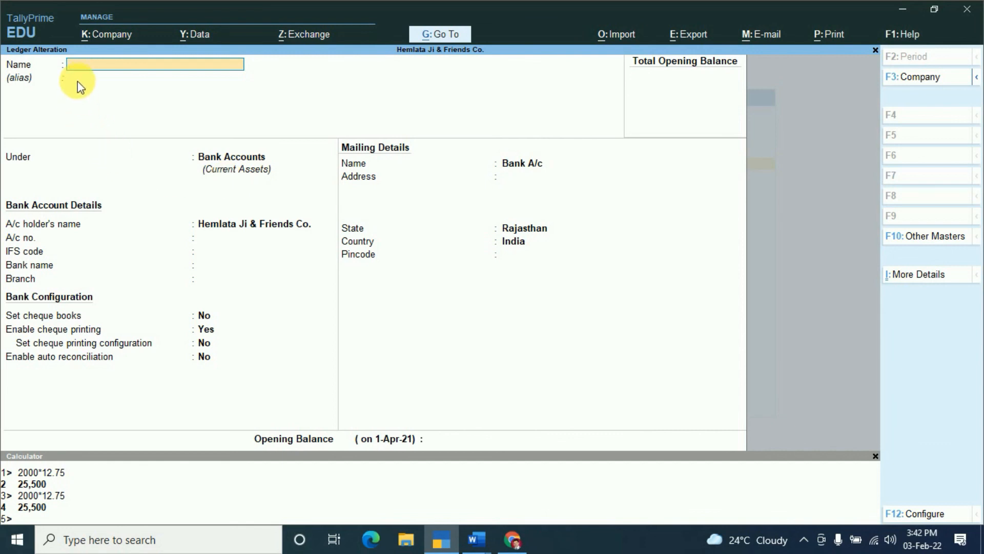
key("Escape")
key("Escape")
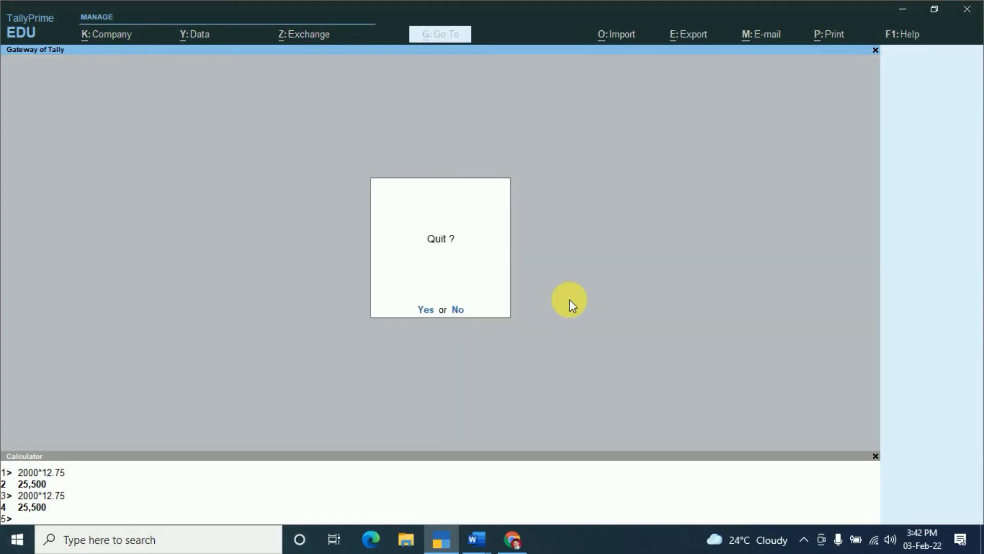
key("Escape")
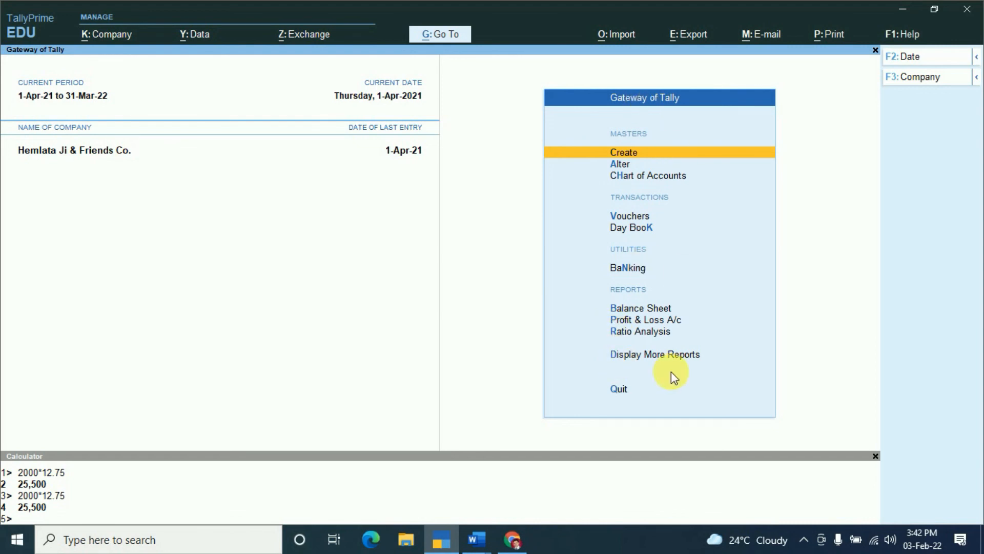
- Reopen the Day Book, view the Computer A/c payment voucher in alteration mode and return to the report
left_click(647, 357)
left_click(622, 210)
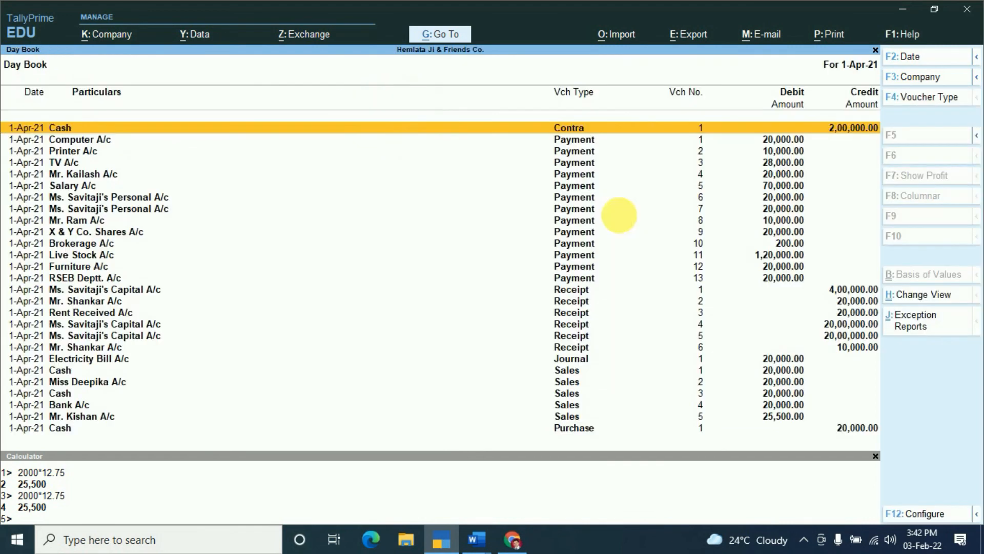
left_click(94, 139)
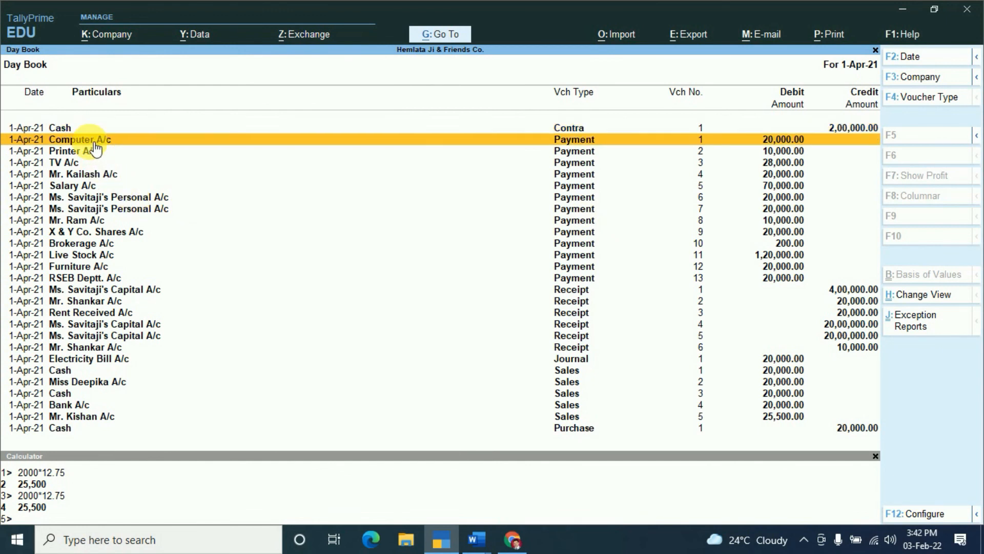
key("Return")
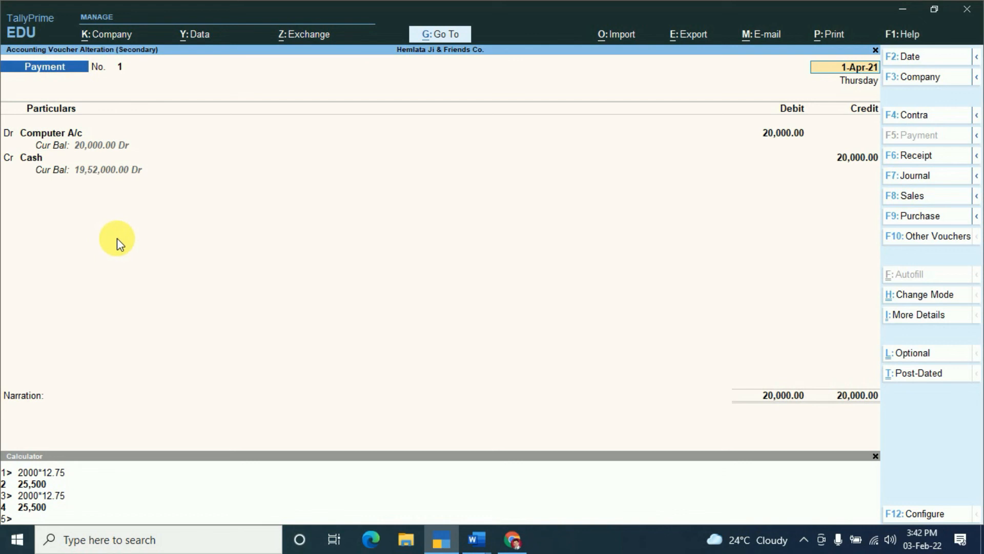
key("Escape")
key("Return")
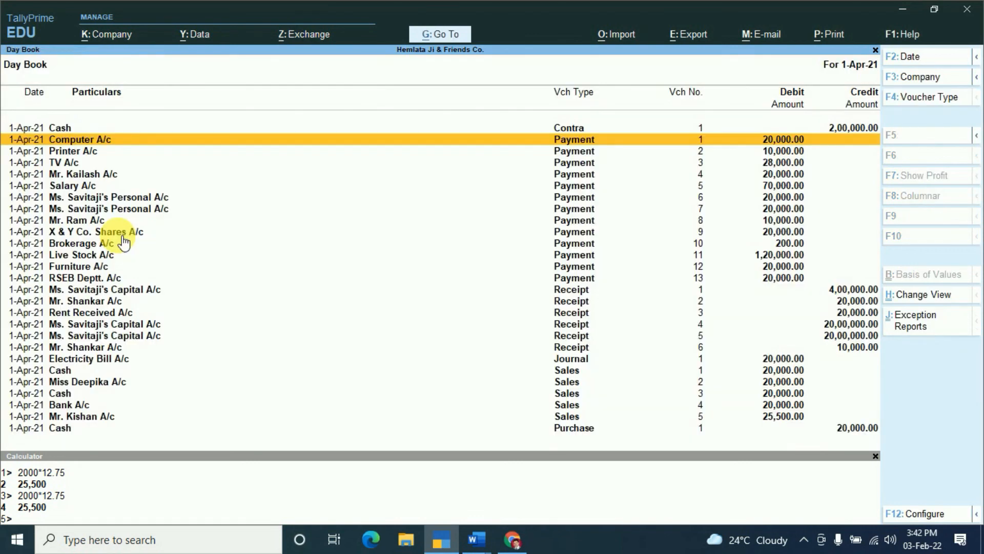
- Start deleting the Computer A/c payment voucher, cancel the deletion and return to the Gateway of Tally without quitting
key("alt+d")
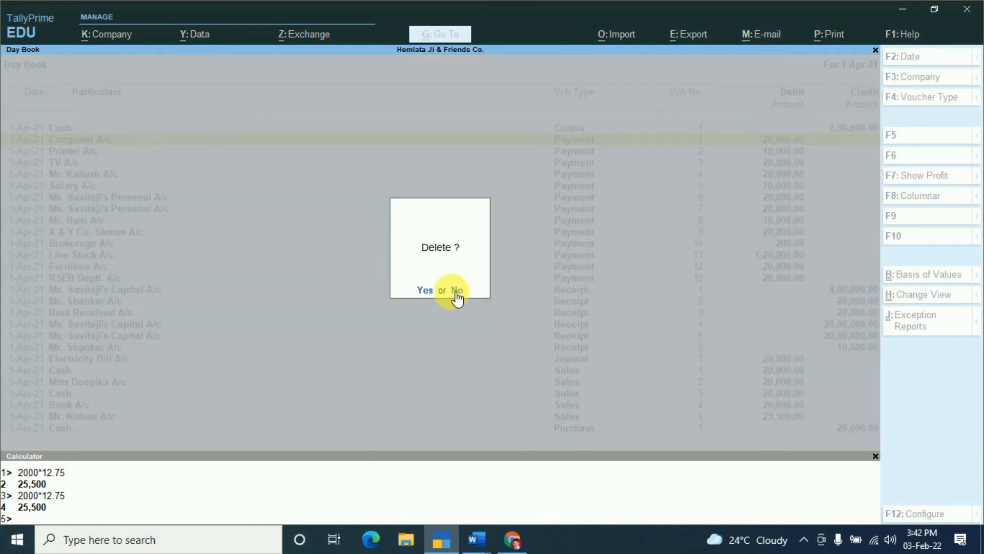
key("Escape")
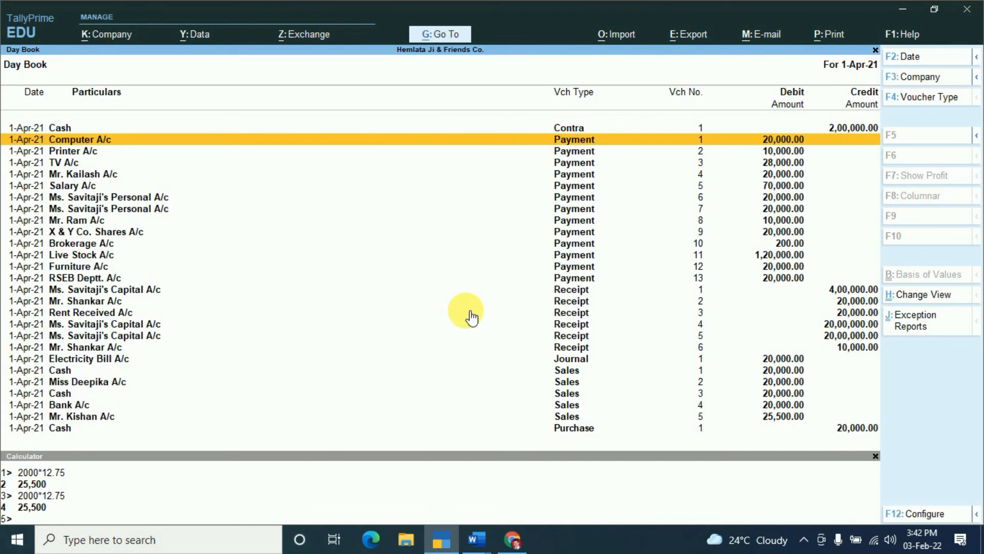
key("Escape")
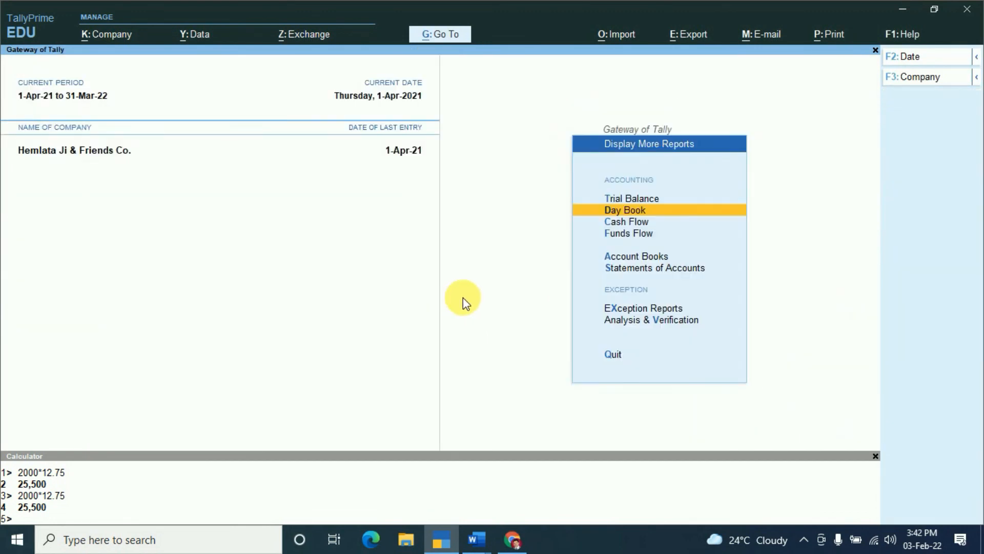
key("Escape")
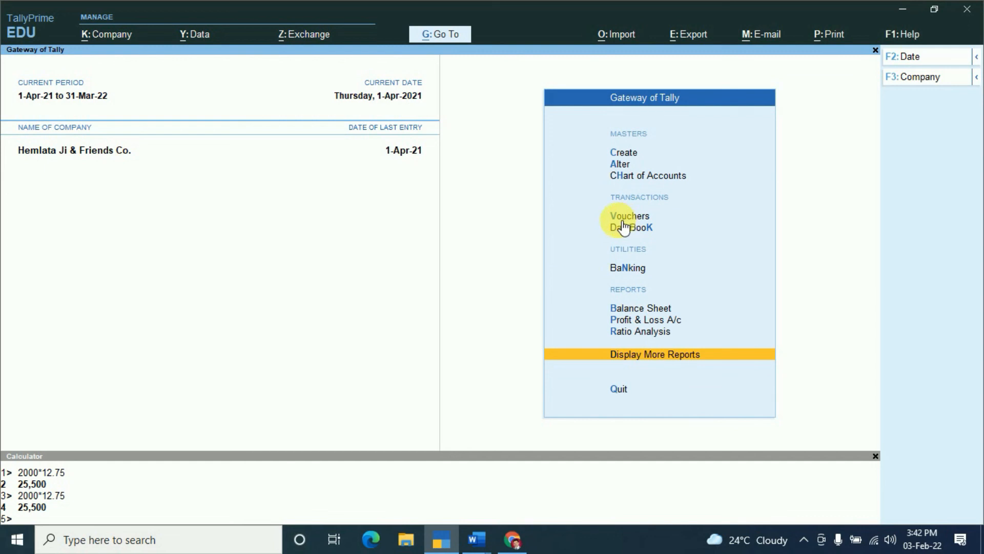
key("Escape")
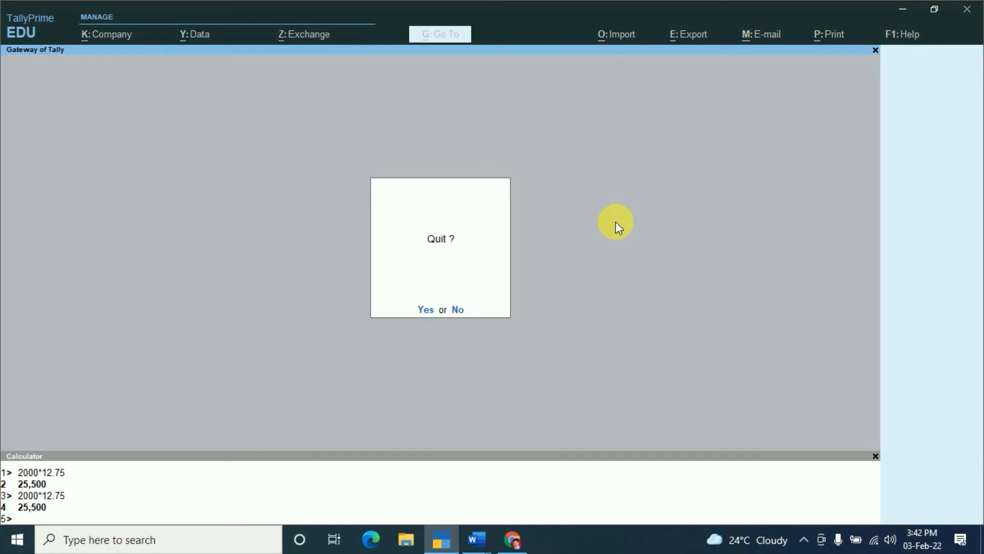
key("n")
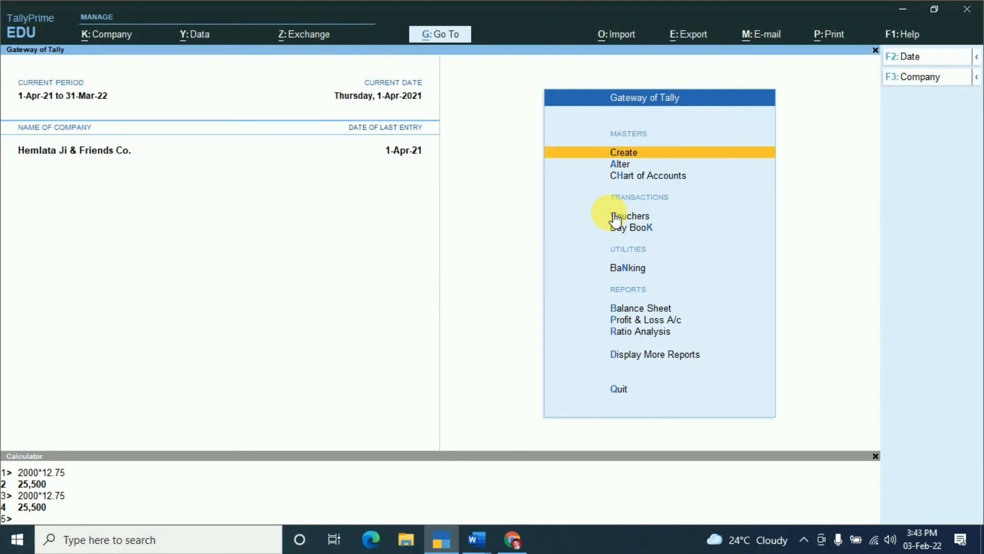